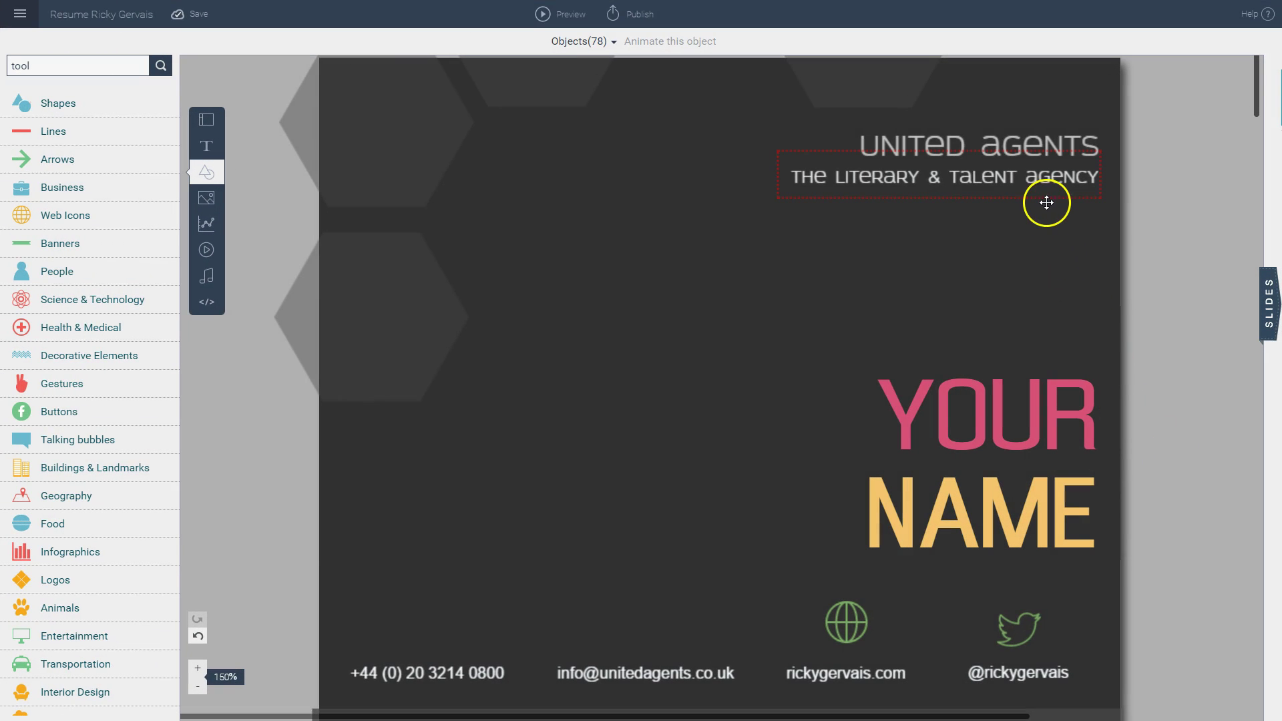
Replace the word "YOUR" in the header's name placeholder with "RICKY", keeping it on its own line
{"action": "double_click", "coordinate": [1050, 408]}
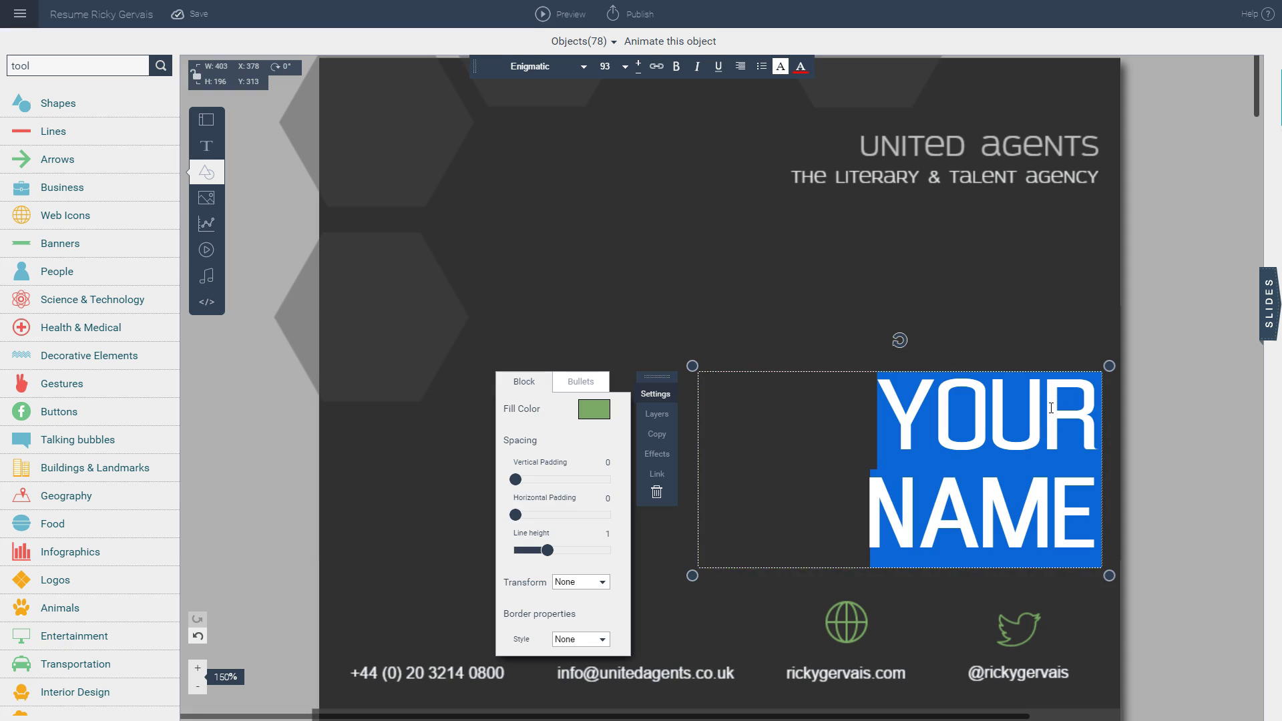
{"action": "key", "text": "Left"}
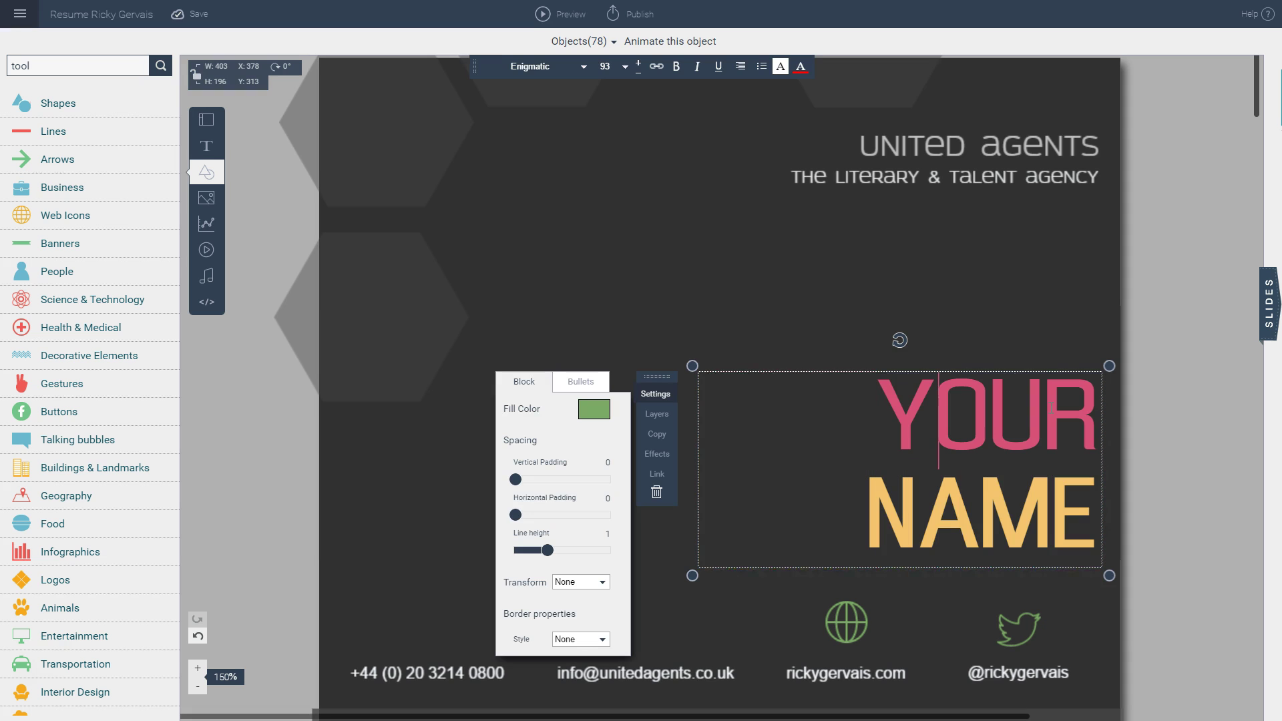
{"action": "key", "text": "BackSpace"}
{"action": "key", "text": "BackSpace"}
{"action": "key", "text": "BackSpace"}
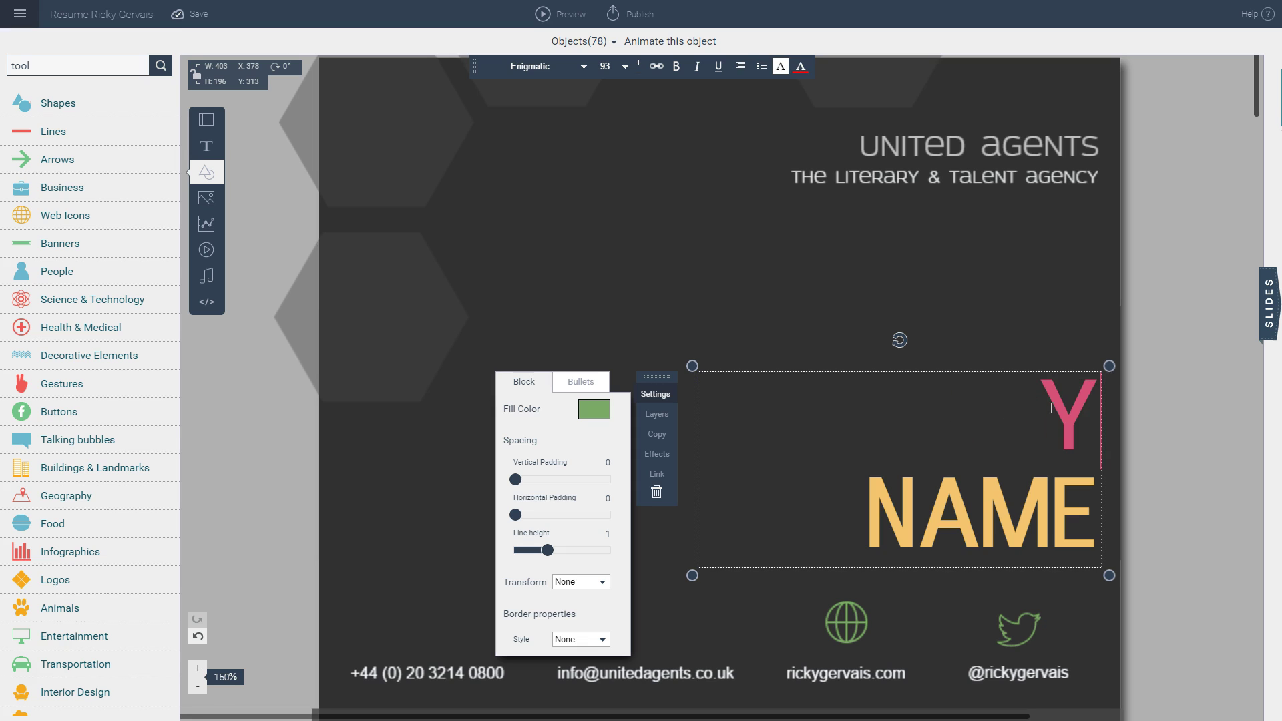
{"action": "key", "text": "BackSpace"}
{"action": "type", "text": "RICKY"}
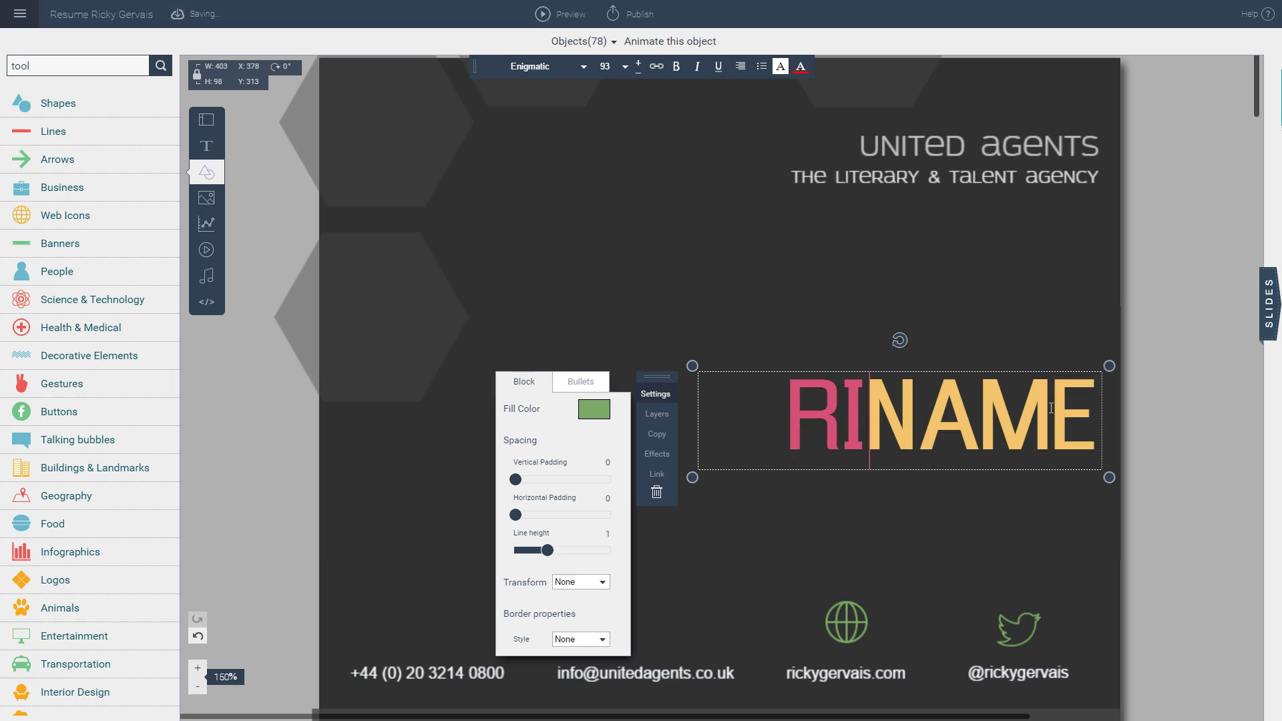
{"action": "key", "text": "Return"}
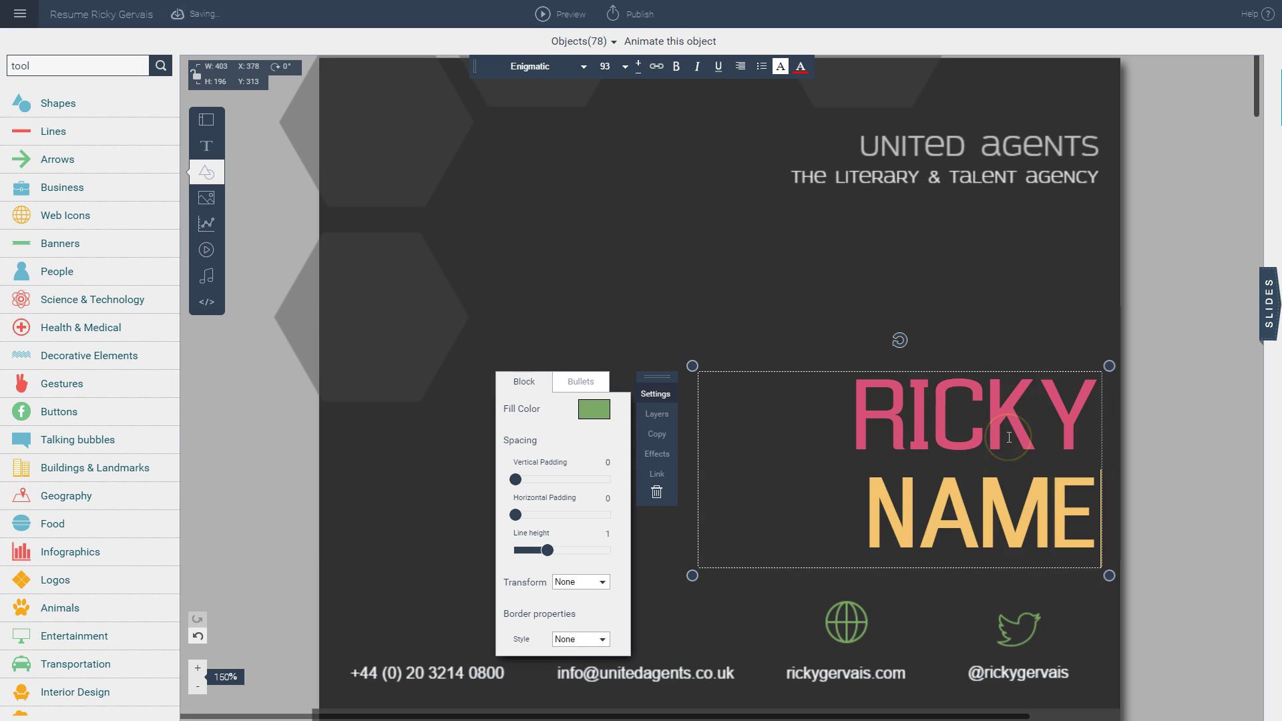
Replace the word "NAME" on the placeholder's second line with "GERVAIS"
{"action": "key", "text": "Delete"}
{"action": "key", "text": "Delete"}
{"action": "key", "text": "Delete"}
{"action": "key", "text": "Delete"}
{"action": "type", "text": "GERVAIS"}
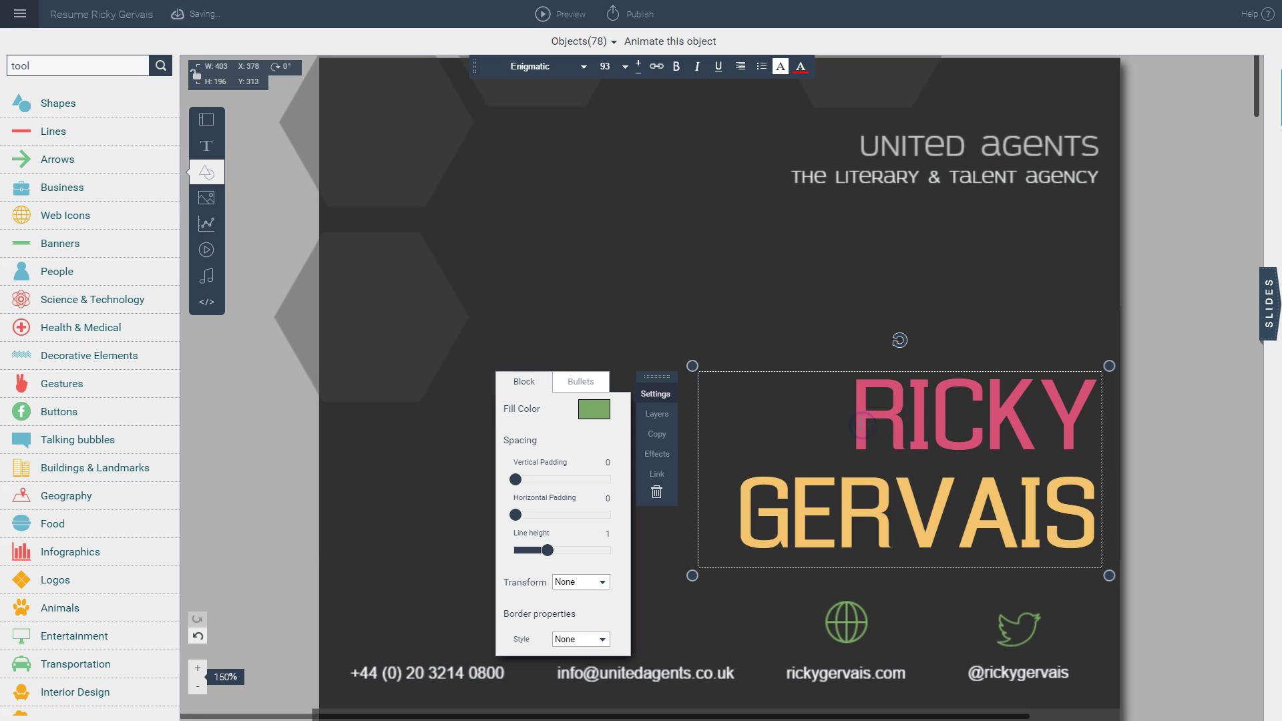
Recolor the word "RICKY" in the header with the muted green from the saved colors
{"action": "left_click_drag", "start_coordinate": [856, 422], "coordinate": [1082, 418]}
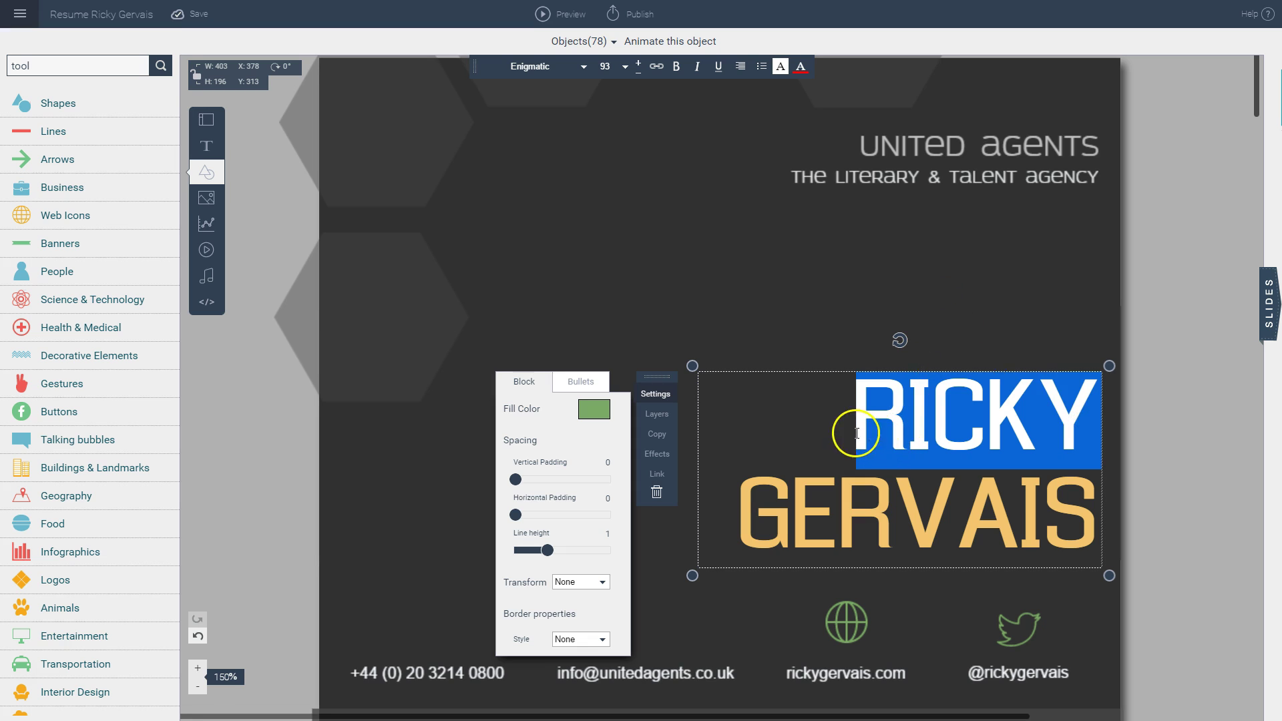
{"action": "left_click", "coordinate": [800, 68]}
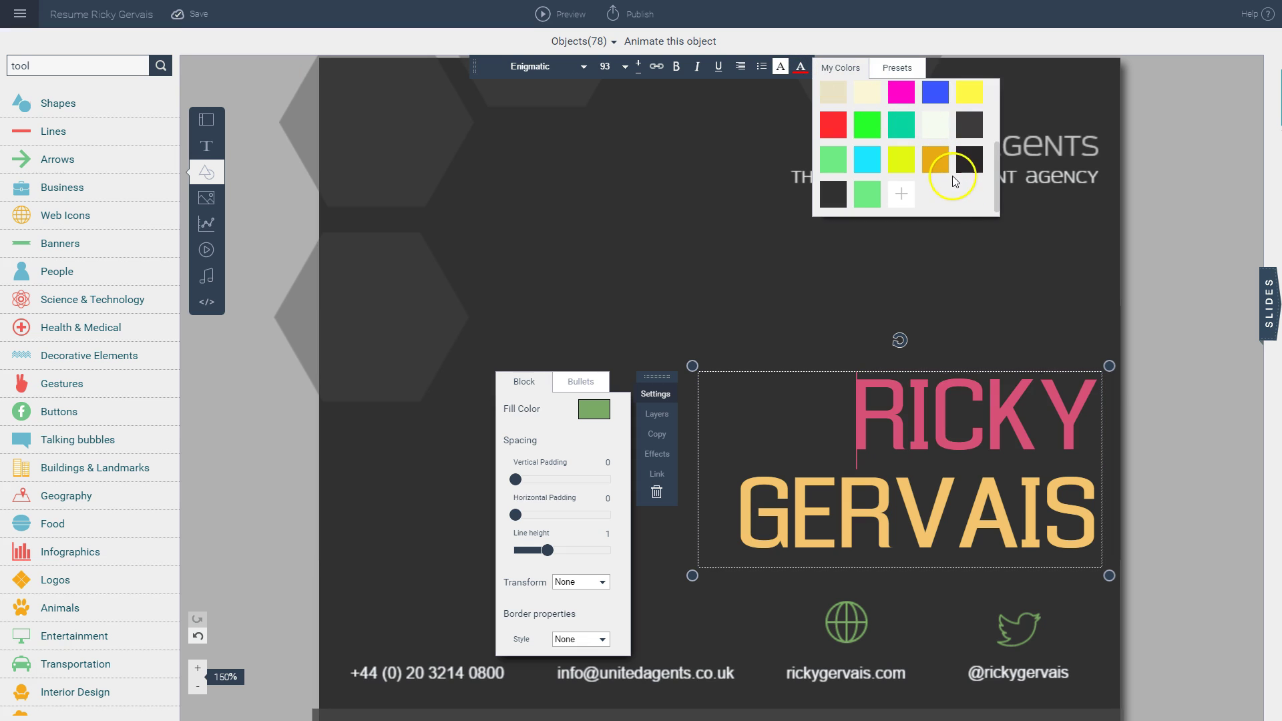
{"action": "left_click", "coordinate": [872, 125]}
{"action": "scroll", "coordinate": [842, 130], "scroll_direction": "up", "scroll_amount": 3}
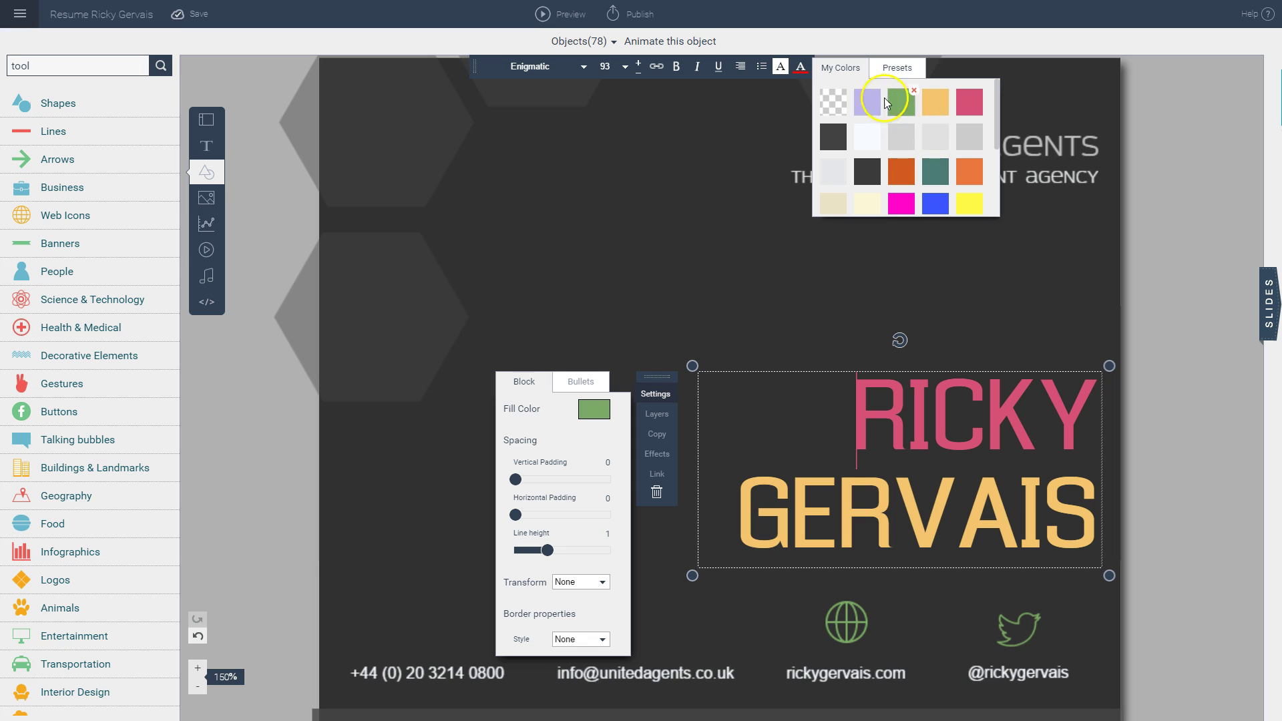
{"action": "left_click", "coordinate": [938, 165]}
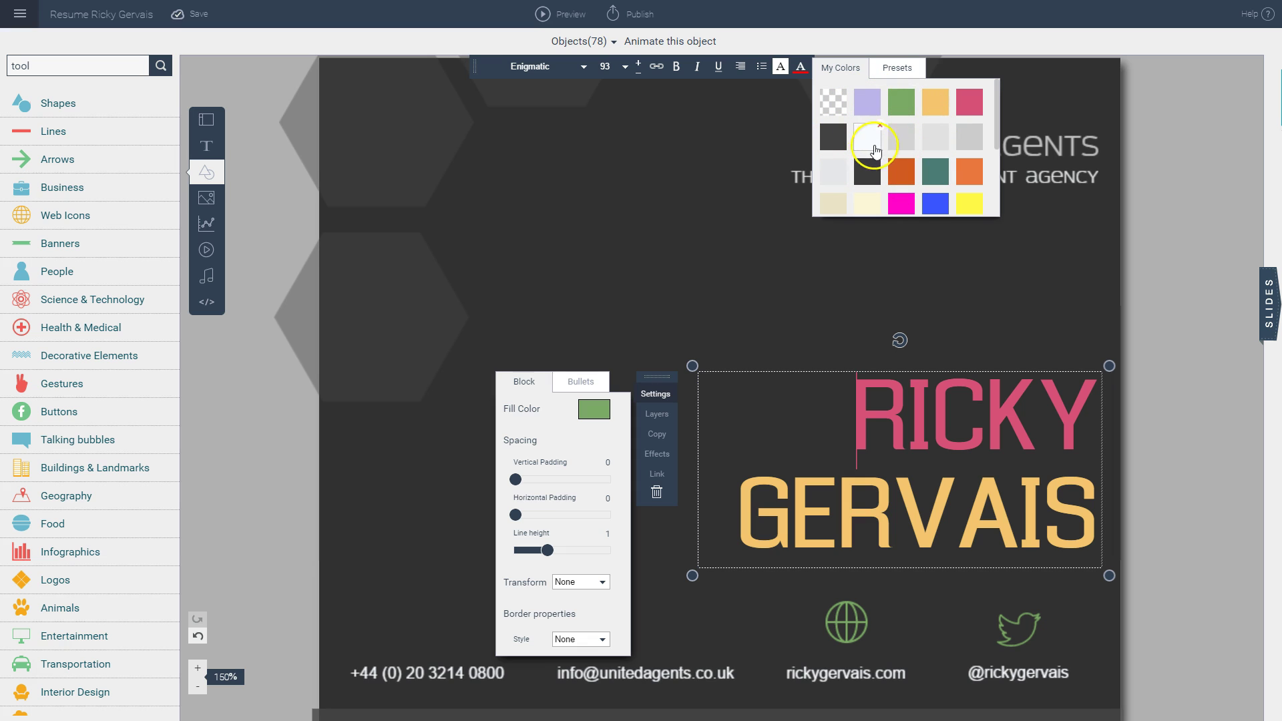
{"action": "left_click", "coordinate": [893, 69]}
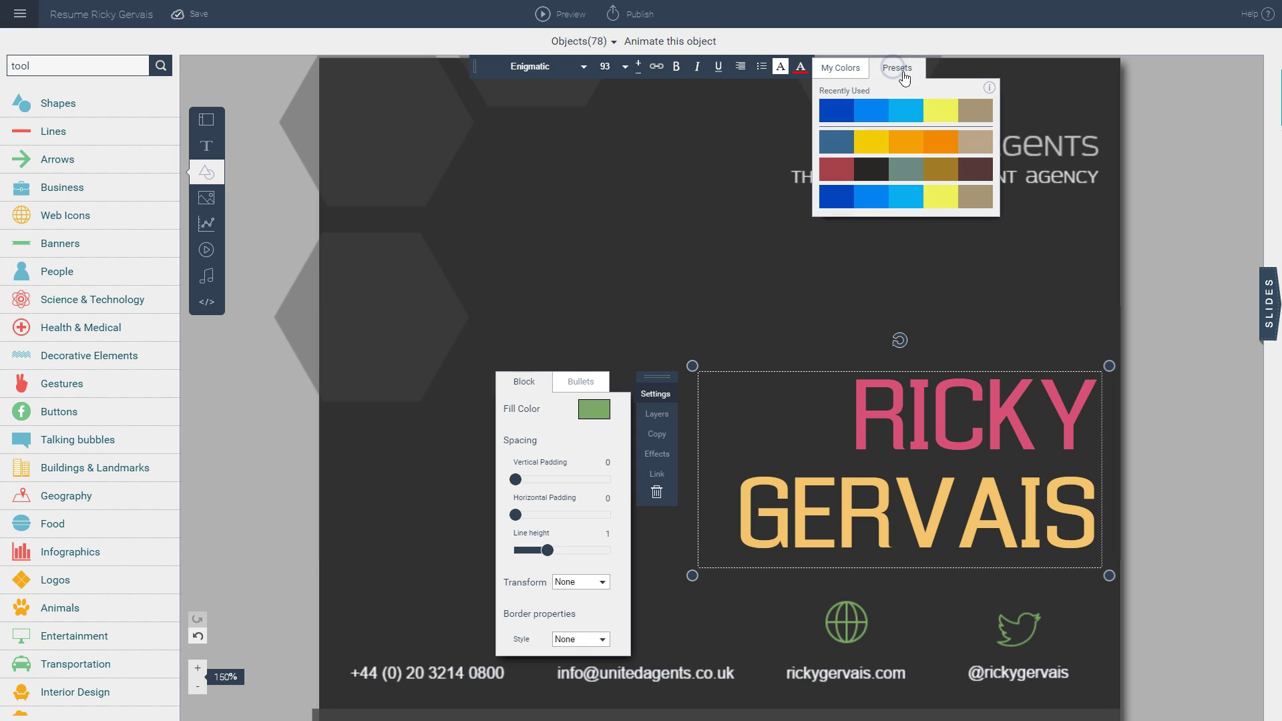
{"action": "left_click", "coordinate": [842, 67]}
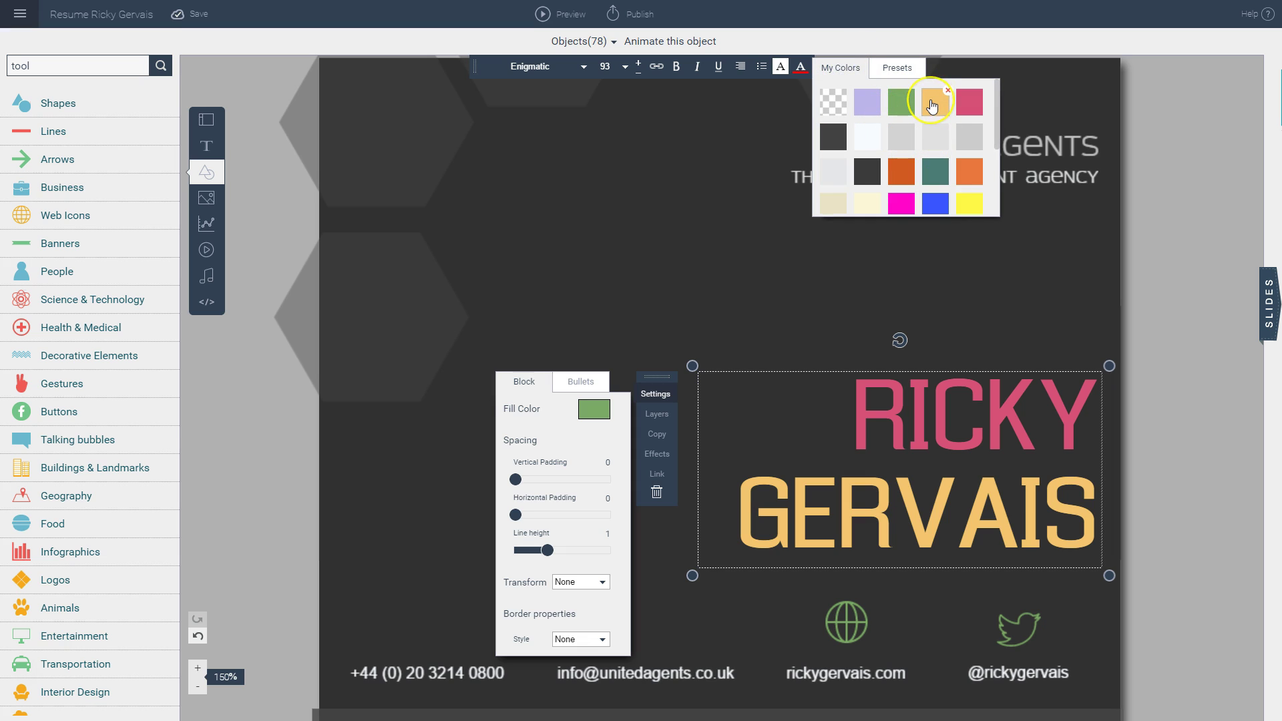
{"action": "double_click", "coordinate": [975, 414]}
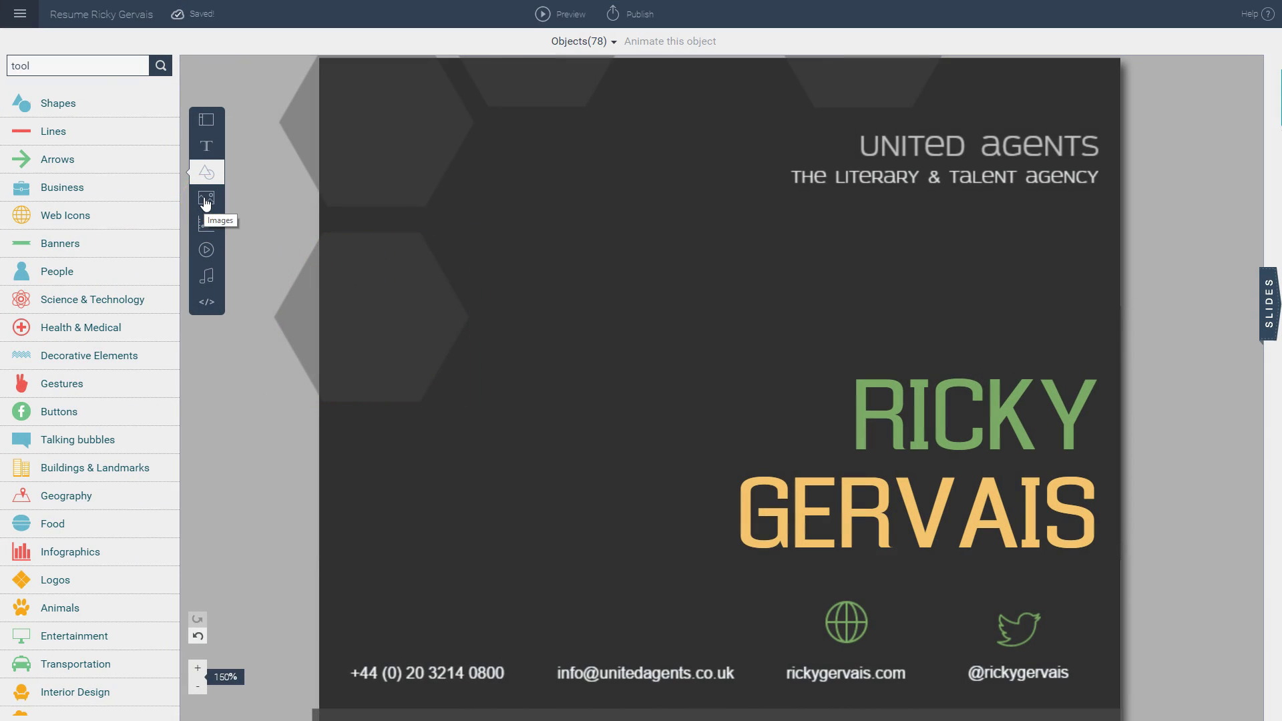
Upload the image file "Resume Pic" from the Desktop folder
{"action": "left_click", "coordinate": [206, 198]}
{"action": "left_click", "coordinate": [48, 130]}
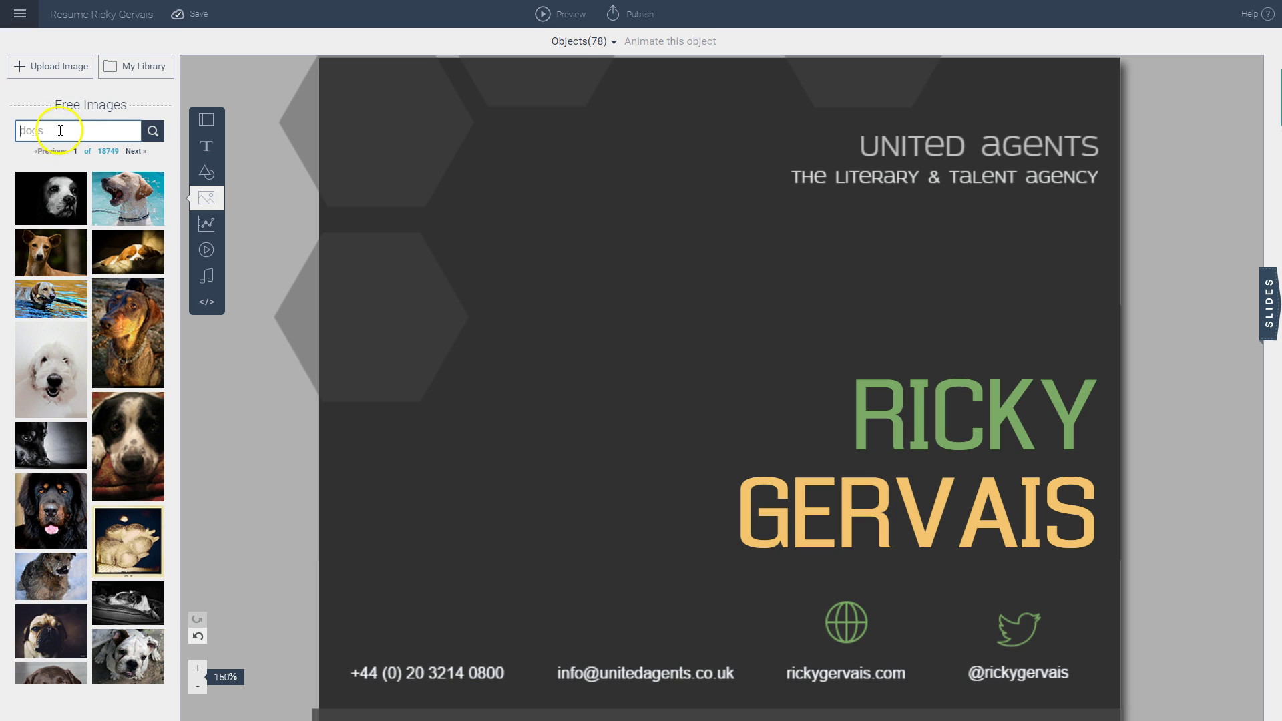
{"action": "left_click", "coordinate": [57, 67]}
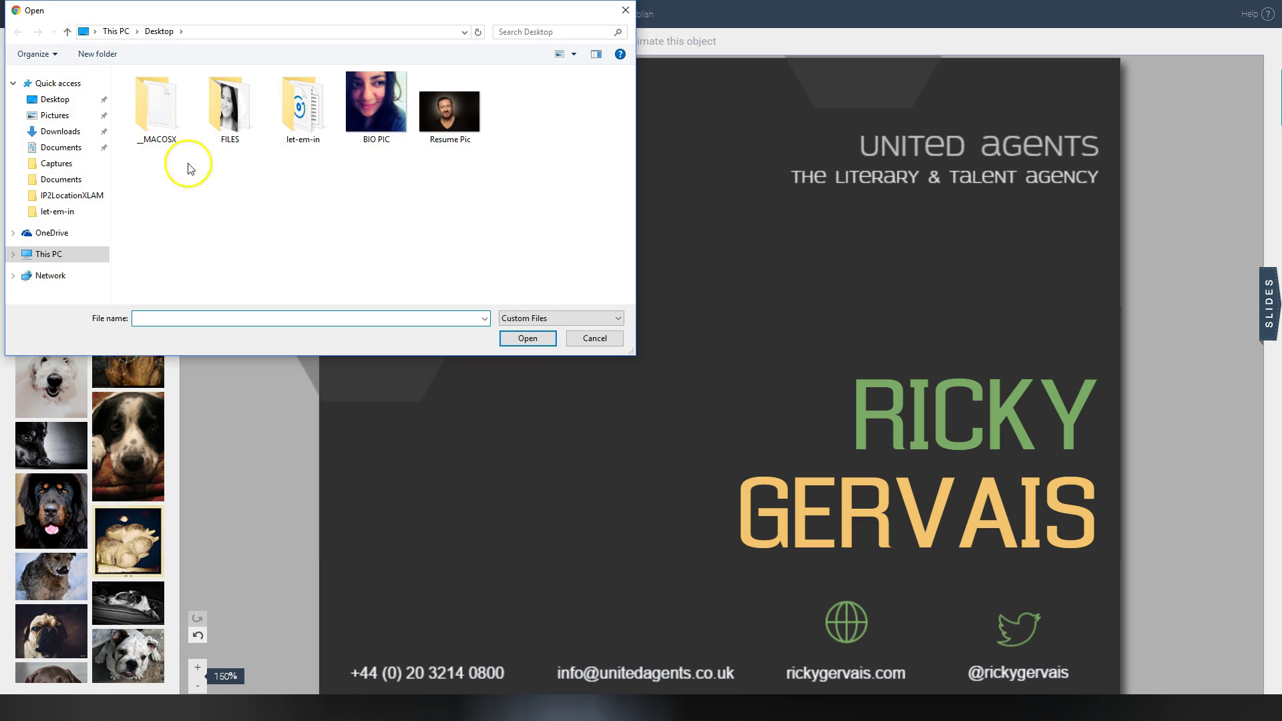
{"action": "left_click", "coordinate": [442, 116]}
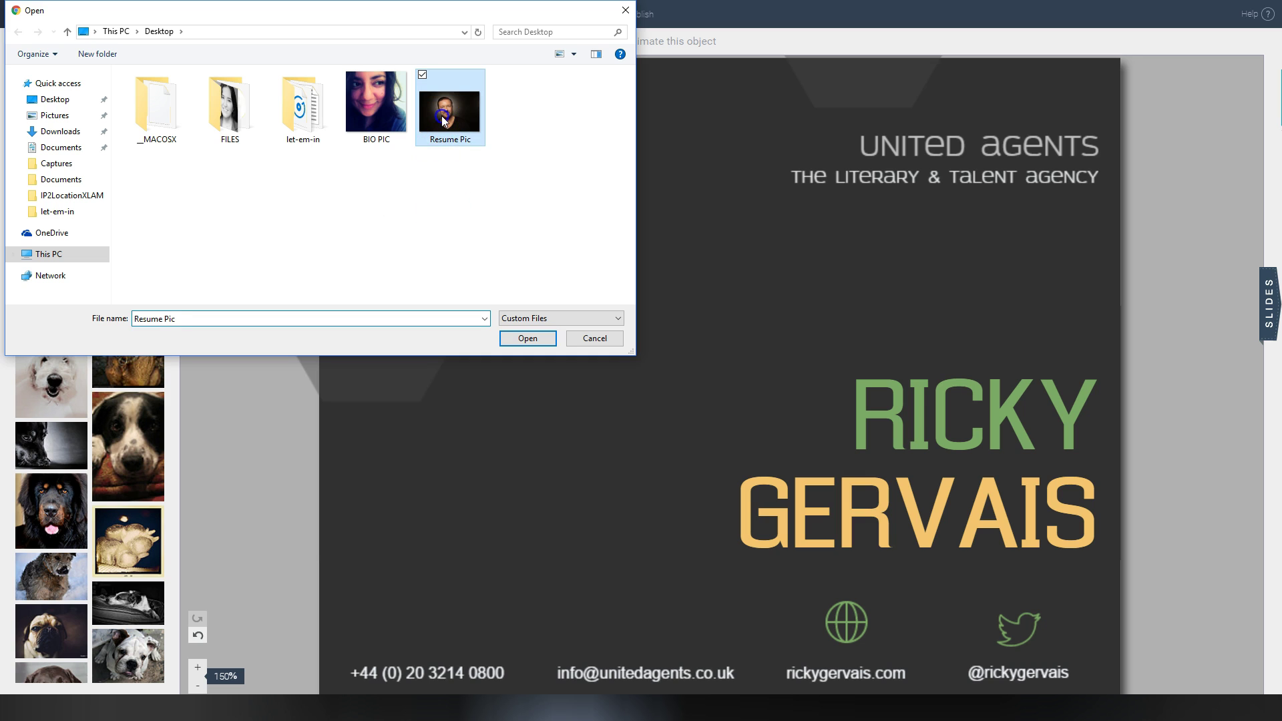
{"action": "left_click", "coordinate": [528, 338]}
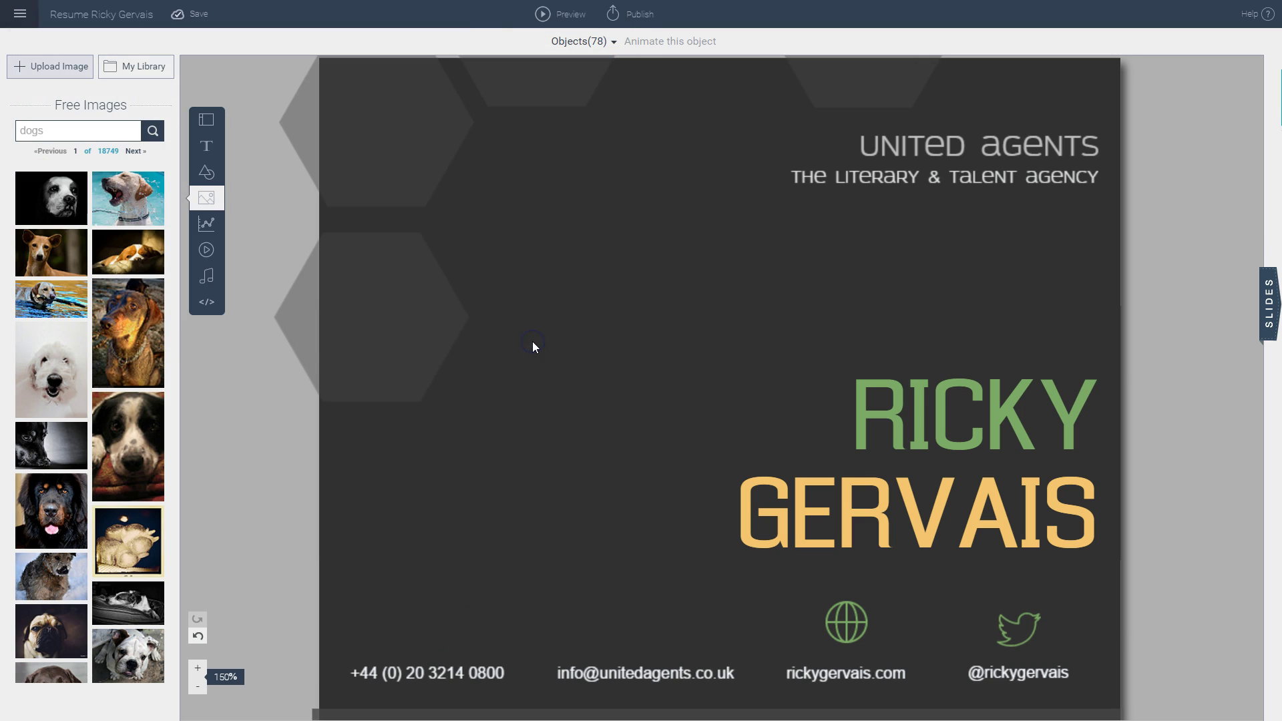
Position the uploaded portrait photo at the top of the page so it fills the header above the contact row
{"action": "left_click", "coordinate": [607, 361]}
{"action": "left_click_drag", "start_coordinate": [626, 362], "coordinate": [559, 312]}
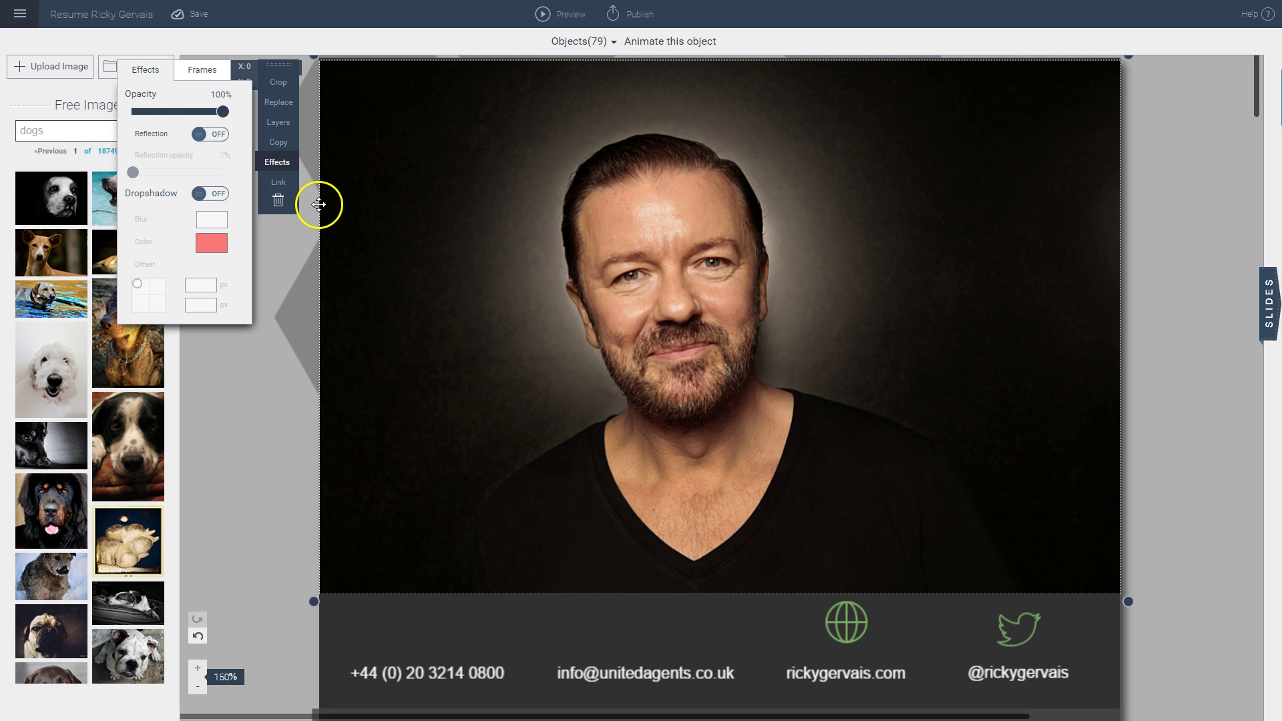
{"action": "left_click_drag", "start_coordinate": [415, 235], "coordinate": [443, 538]}
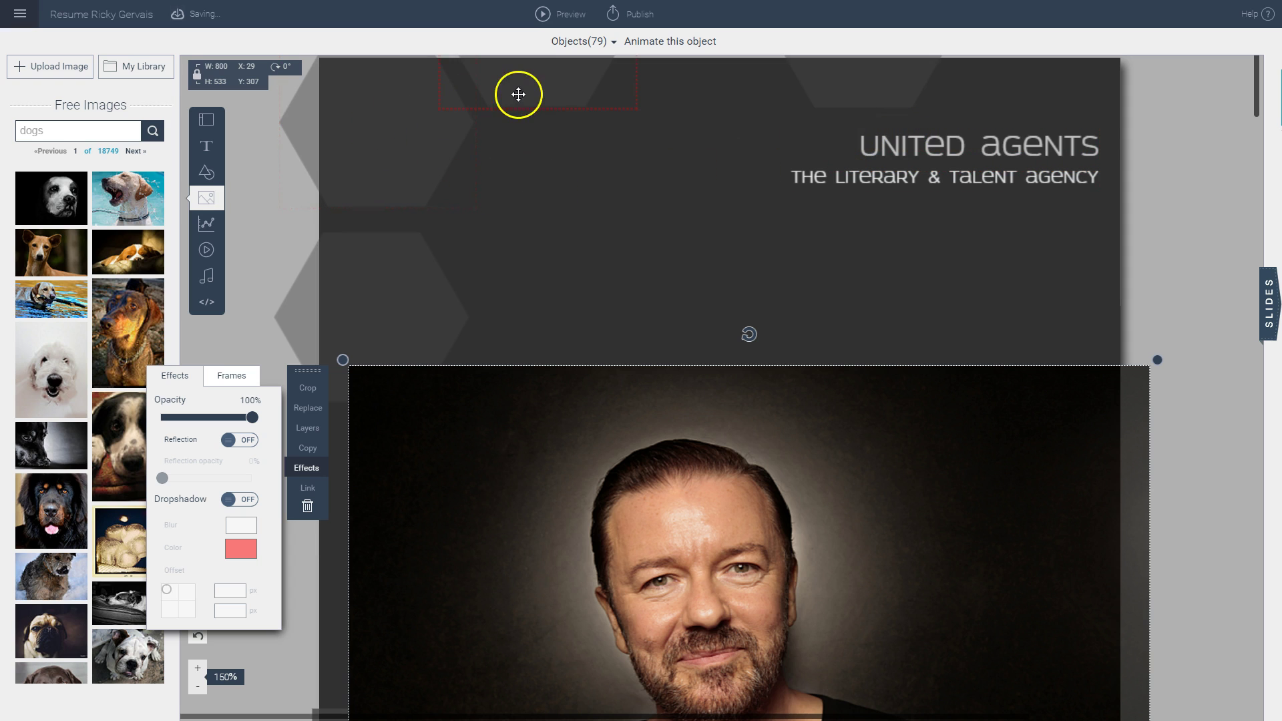
{"action": "left_click_drag", "start_coordinate": [553, 426], "coordinate": [520, 120]}
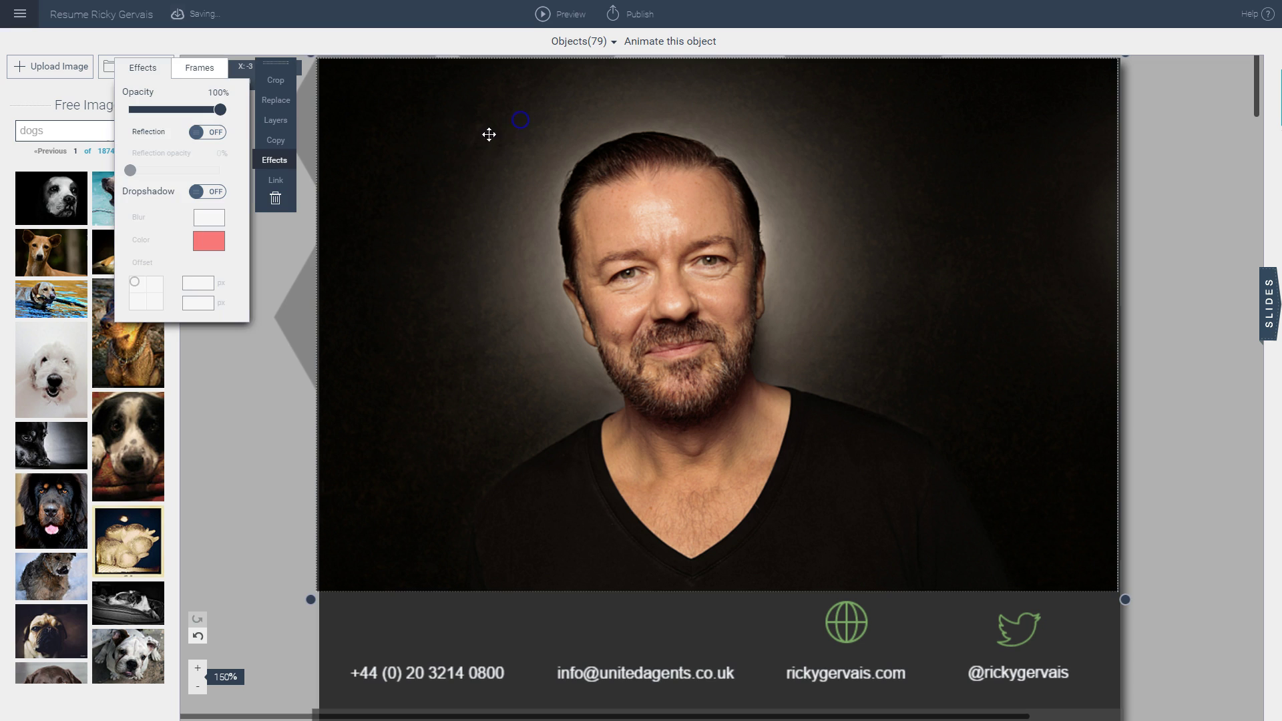
Send the portrait photo to the back, behind the header's text and hexagons
{"action": "left_click", "coordinate": [276, 121]}
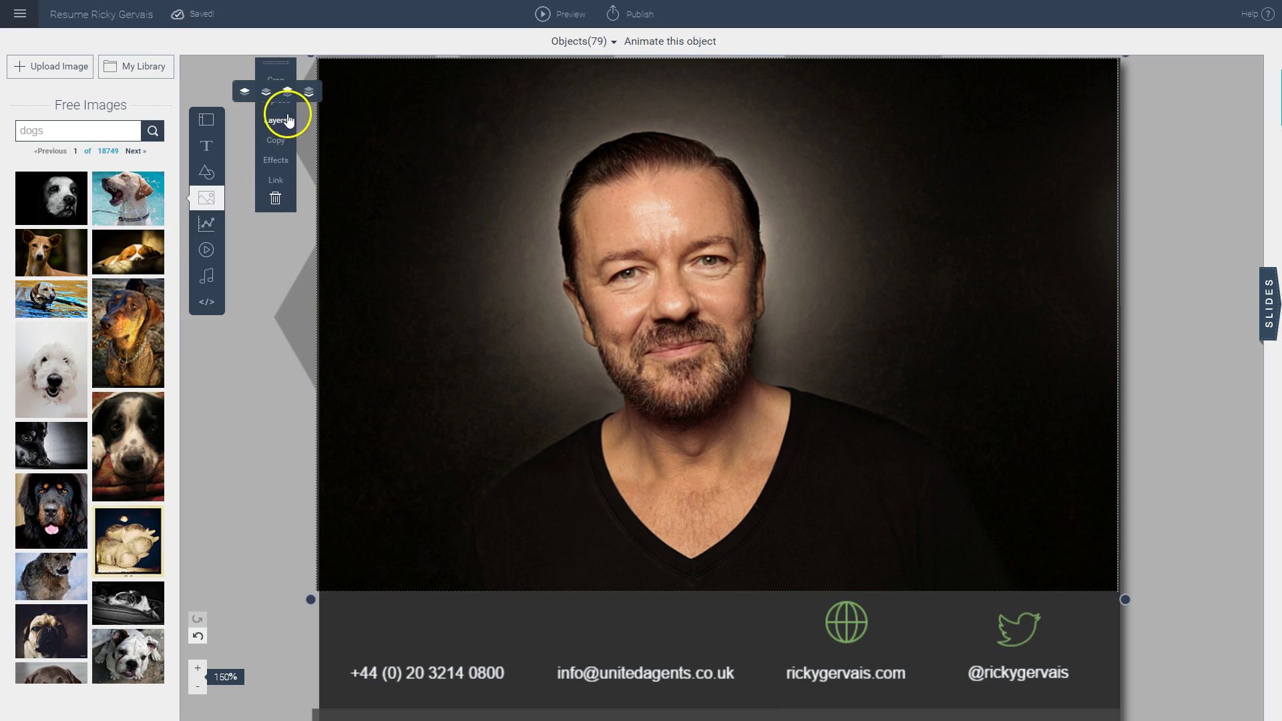
{"action": "left_click", "coordinate": [309, 96]}
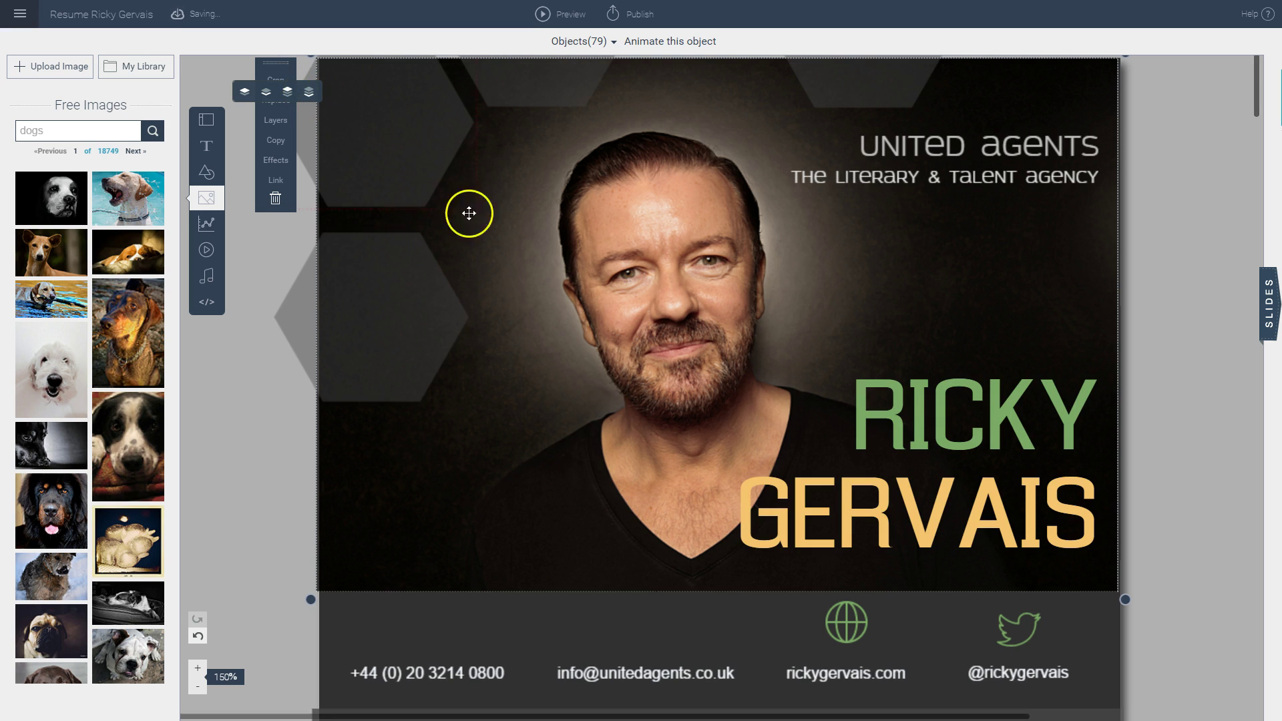
{"action": "left_click", "coordinate": [1161, 363]}
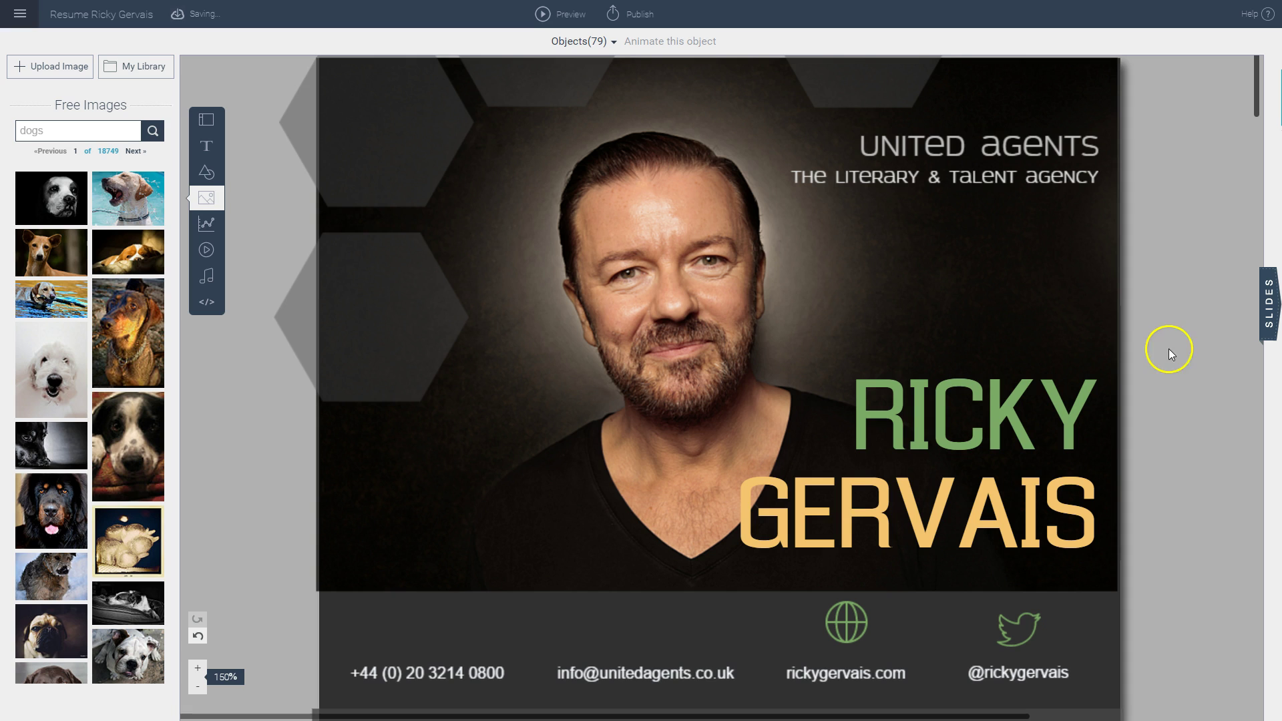
Search the shape library for "phone" to find an icon for the contact row
{"action": "scroll", "coordinate": [1176, 360], "scroll_direction": "down", "scroll_amount": 3}
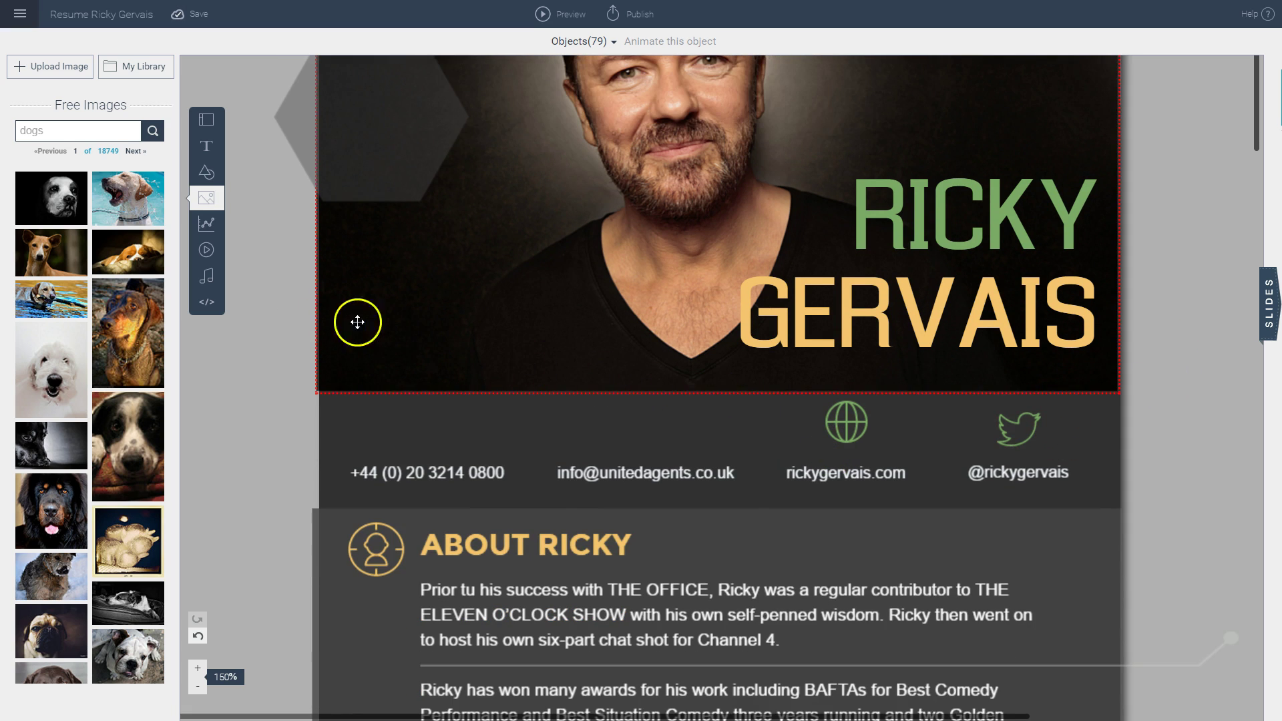
{"action": "left_click", "coordinate": [207, 172]}
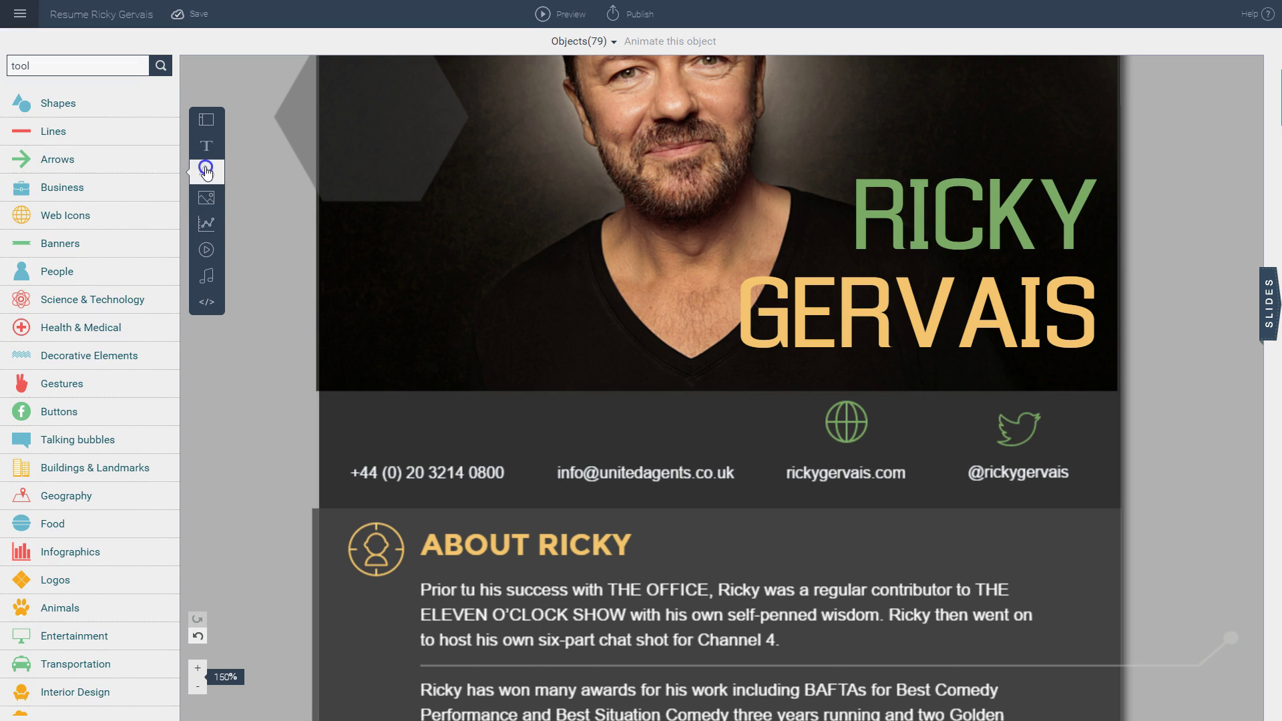
{"action": "left_click", "coordinate": [78, 58]}
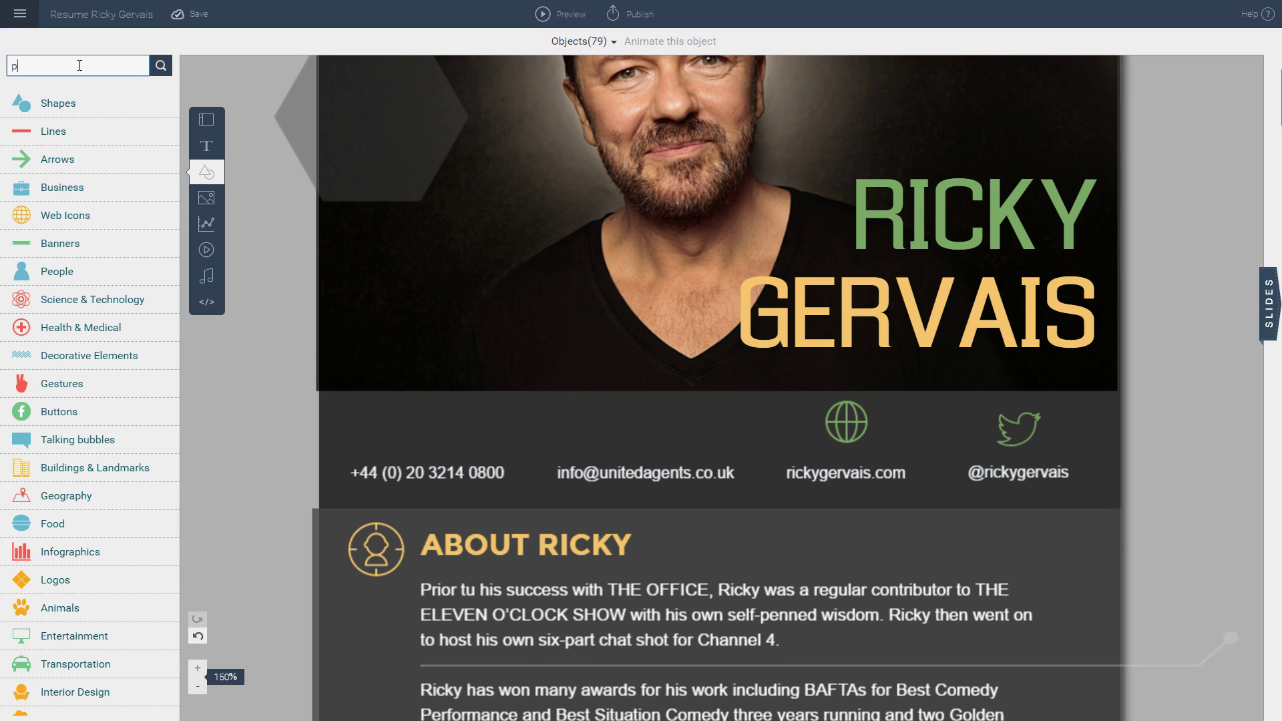
{"action": "type", "text": "hone"}
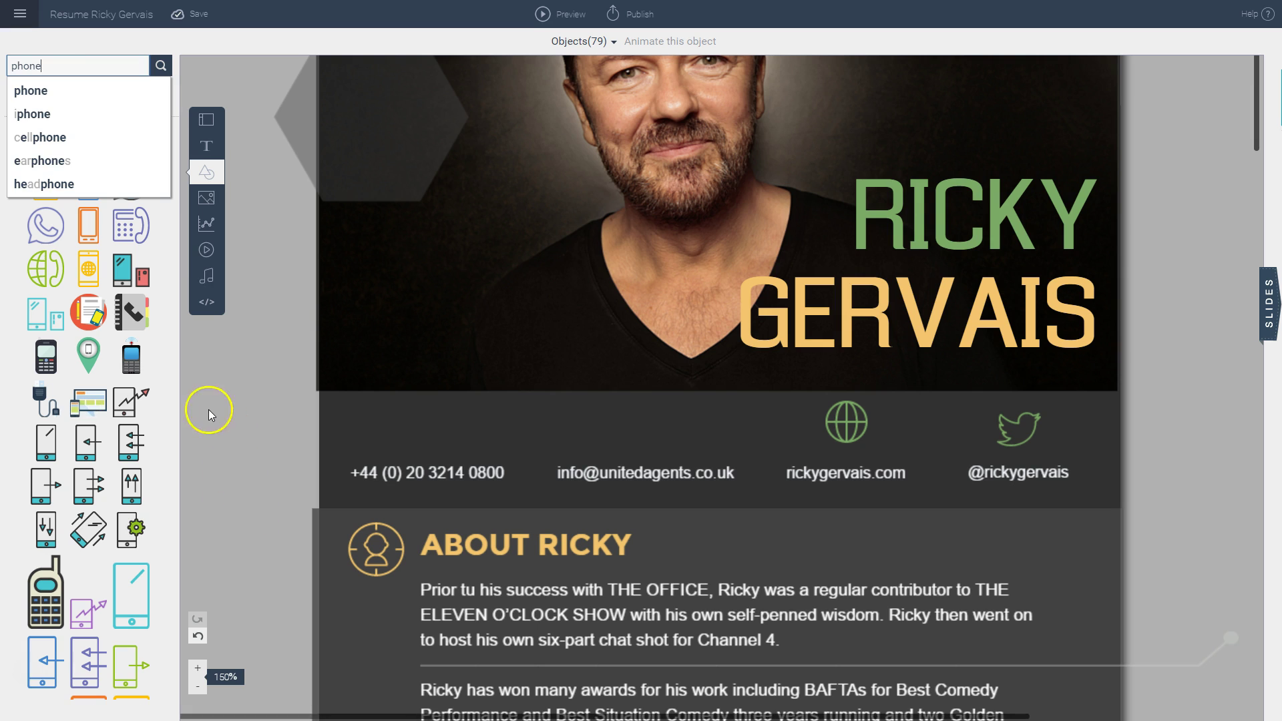
{"action": "left_click", "coordinate": [209, 414]}
{"action": "scroll", "coordinate": [130, 314], "scroll_direction": "down", "scroll_amount": 1}
{"action": "scroll", "coordinate": [131, 314], "scroll_direction": "up", "scroll_amount": 1}
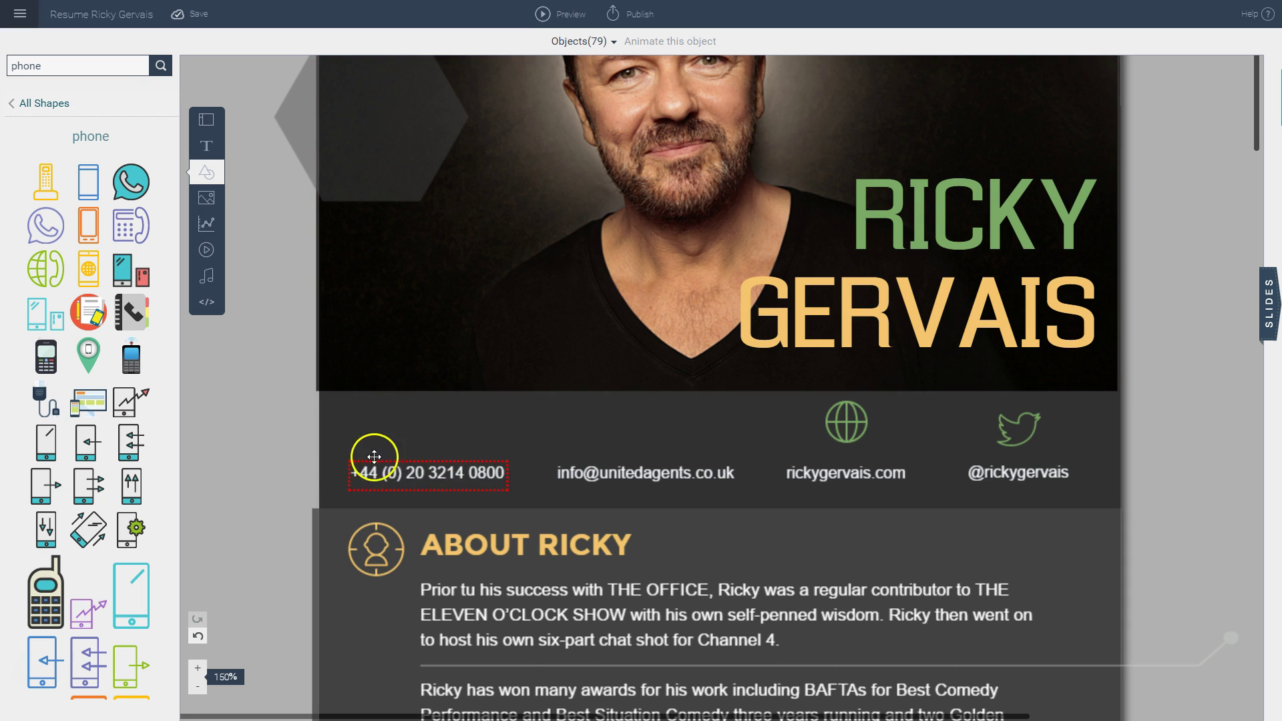
Add the white-filled phone icon with two arrows and place it above the phone number
{"action": "left_click", "coordinate": [131, 446]}
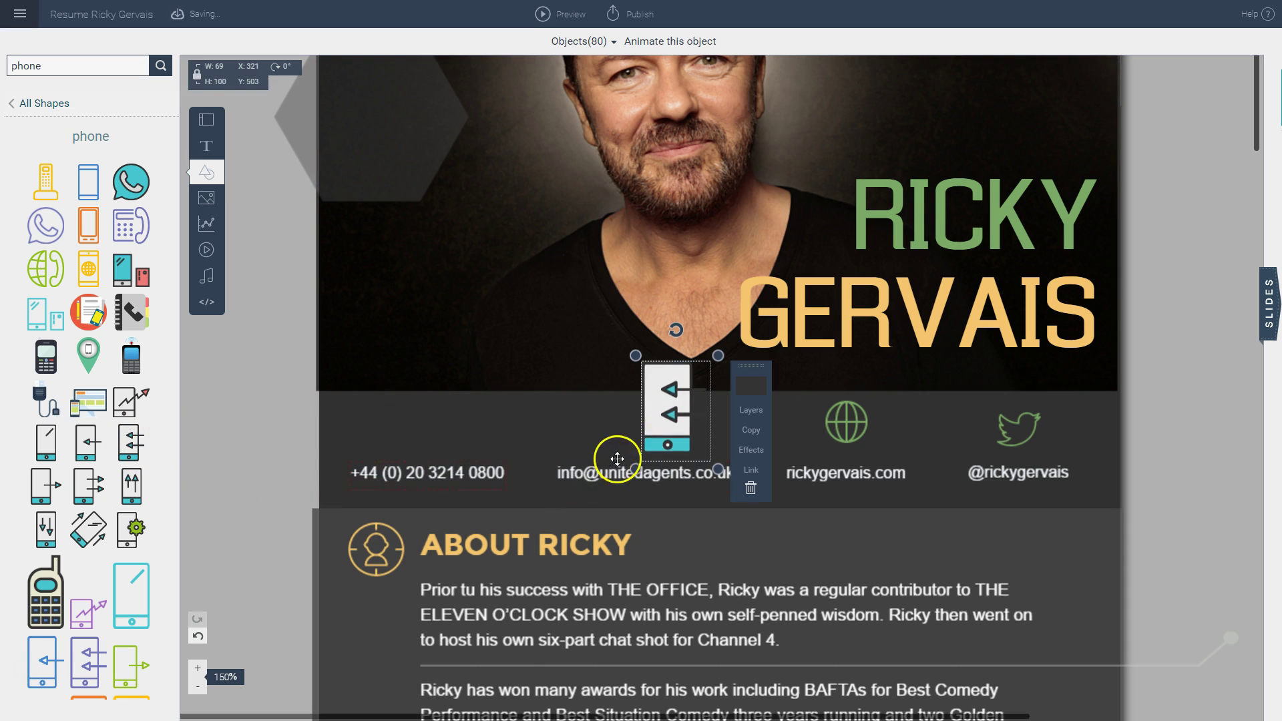
{"action": "left_click_drag", "start_coordinate": [659, 431], "coordinate": [414, 425]}
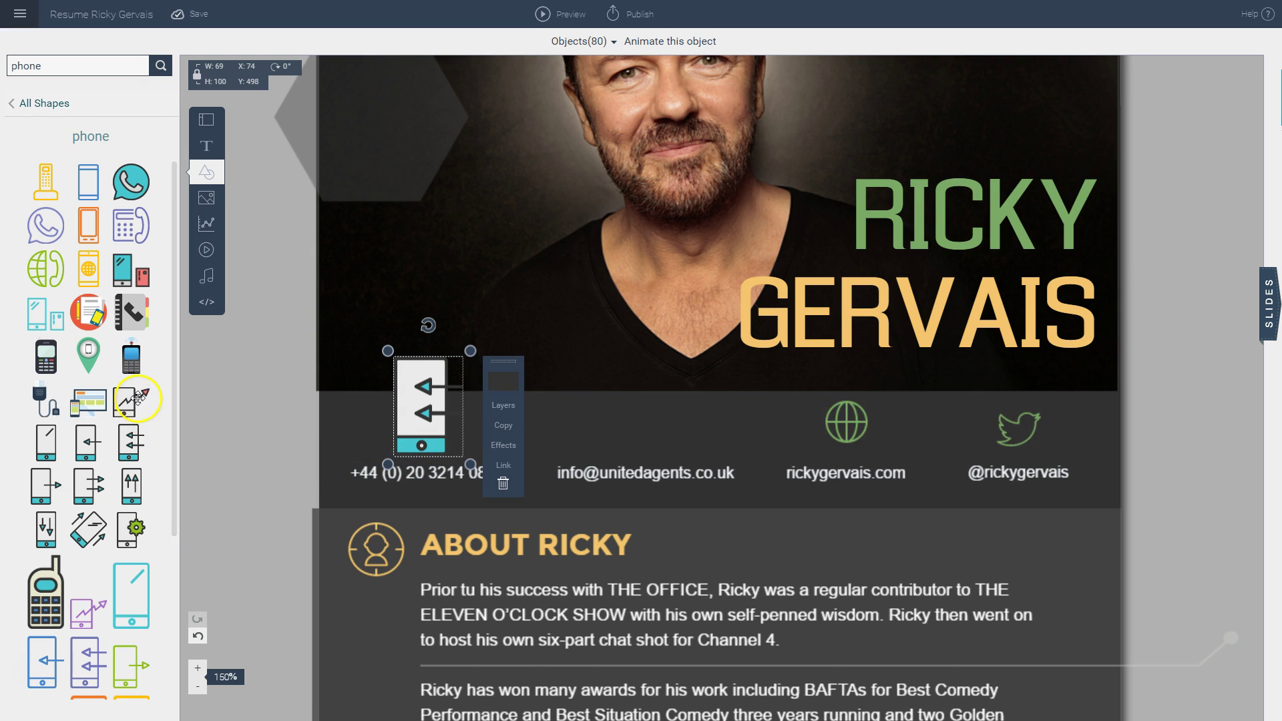
Add the purple outlined phone icon with two arrows near the phone number and delete the white-filled phone icon
{"action": "scroll", "coordinate": [142, 386], "scroll_direction": "down", "scroll_amount": 3}
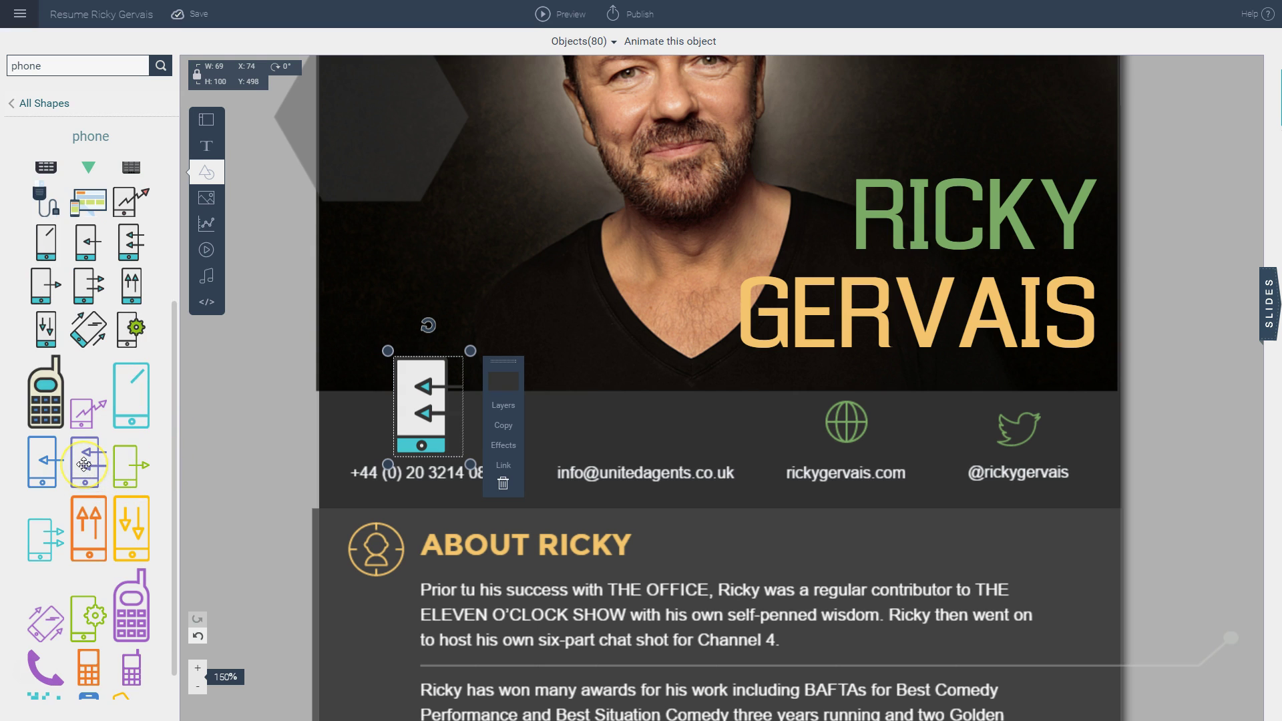
{"action": "left_click_drag", "start_coordinate": [85, 463], "coordinate": [495, 413]}
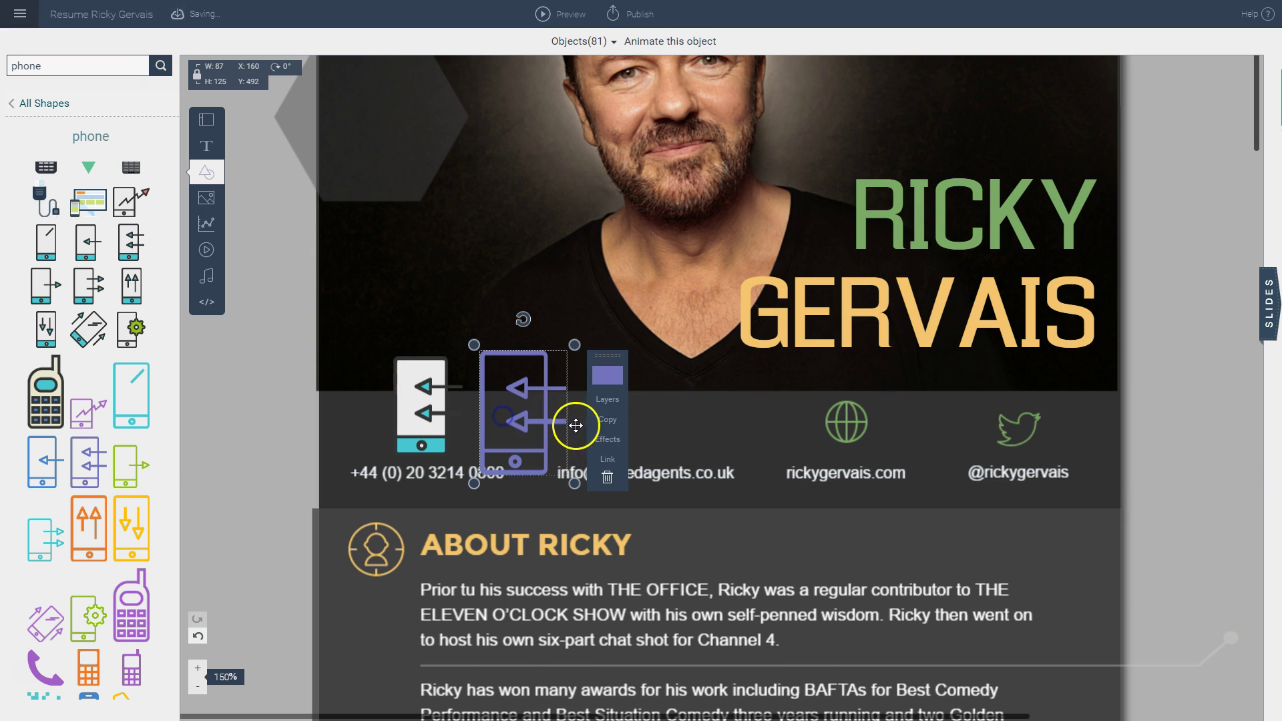
{"action": "left_click", "coordinate": [418, 414]}
{"action": "left_click", "coordinate": [500, 484]}
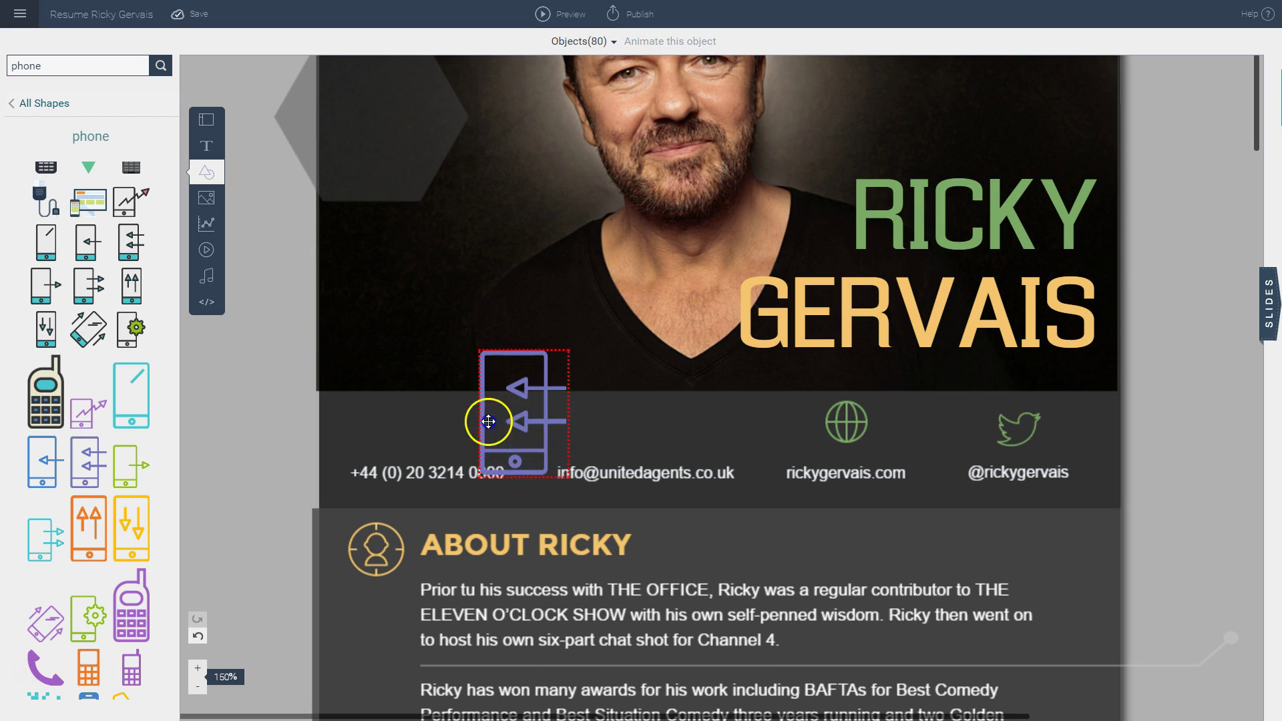
Shrink the purple phone icon to about 40 by 57 and center it above the phone number
{"action": "left_click_drag", "start_coordinate": [487, 419], "coordinate": [443, 418]}
{"action": "left_click_drag", "start_coordinate": [531, 482], "coordinate": [484, 443]}
{"action": "left_click_drag", "start_coordinate": [457, 380], "coordinate": [445, 430]}
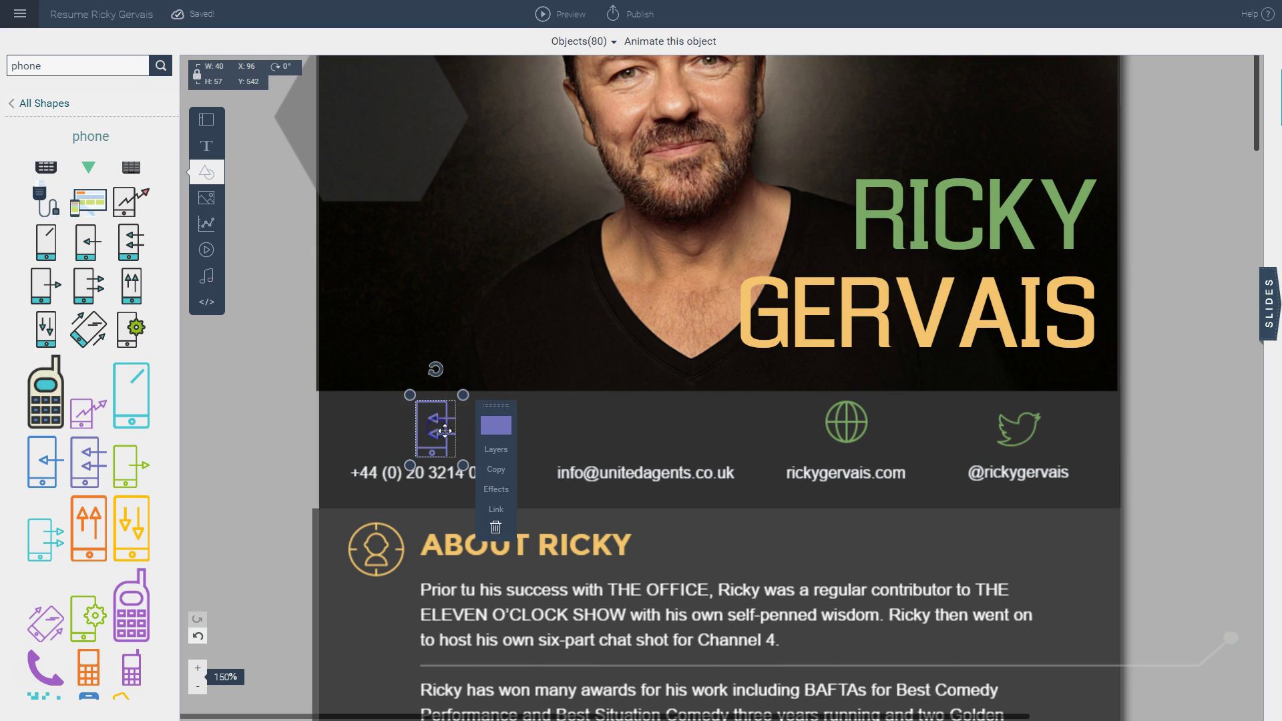
Recolor the phone icon with the muted green from the saved colors, shrink it slightly and center it above the phone number
{"action": "left_click", "coordinate": [498, 428]}
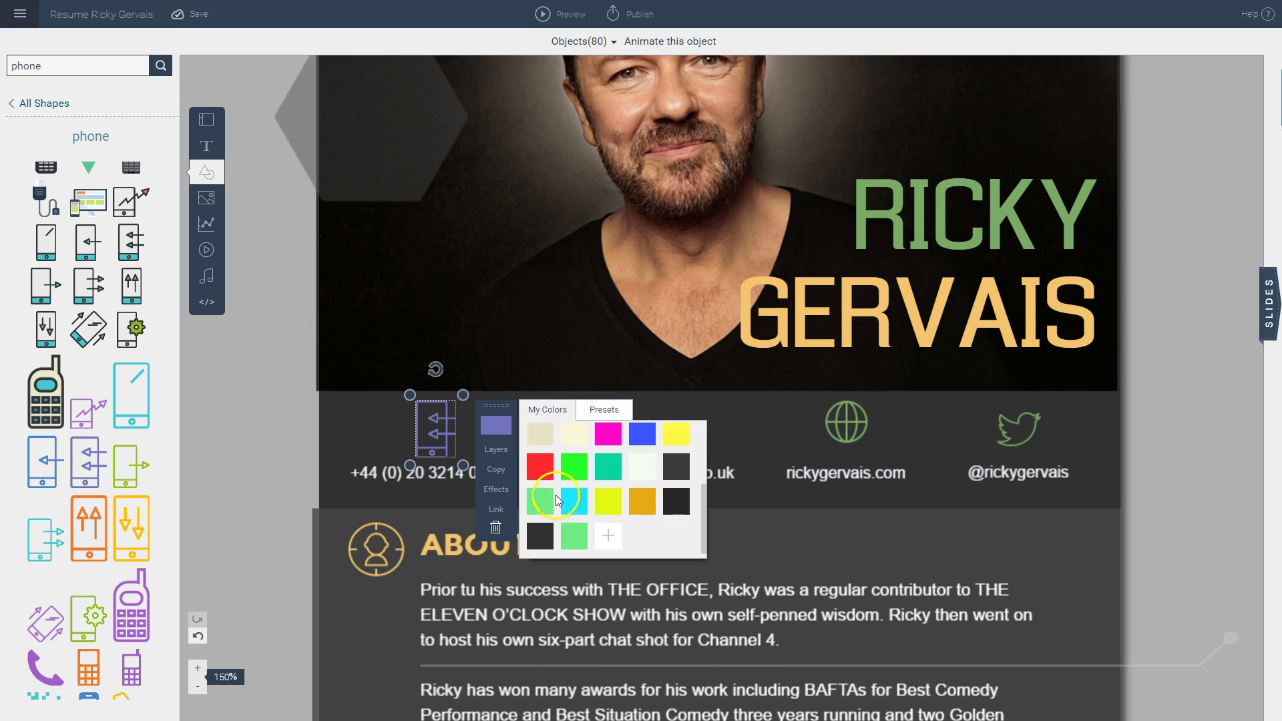
{"action": "scroll", "coordinate": [658, 471], "scroll_direction": "up", "scroll_amount": 3}
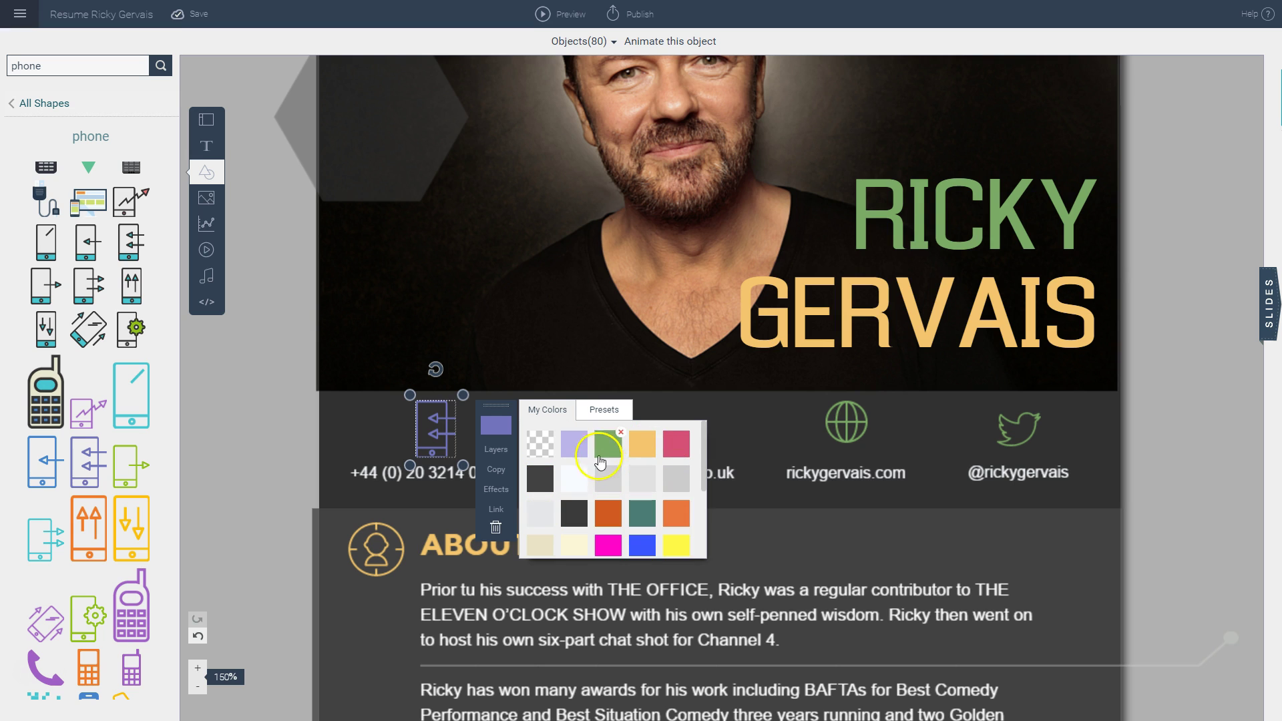
{"action": "left_click", "coordinate": [604, 446]}
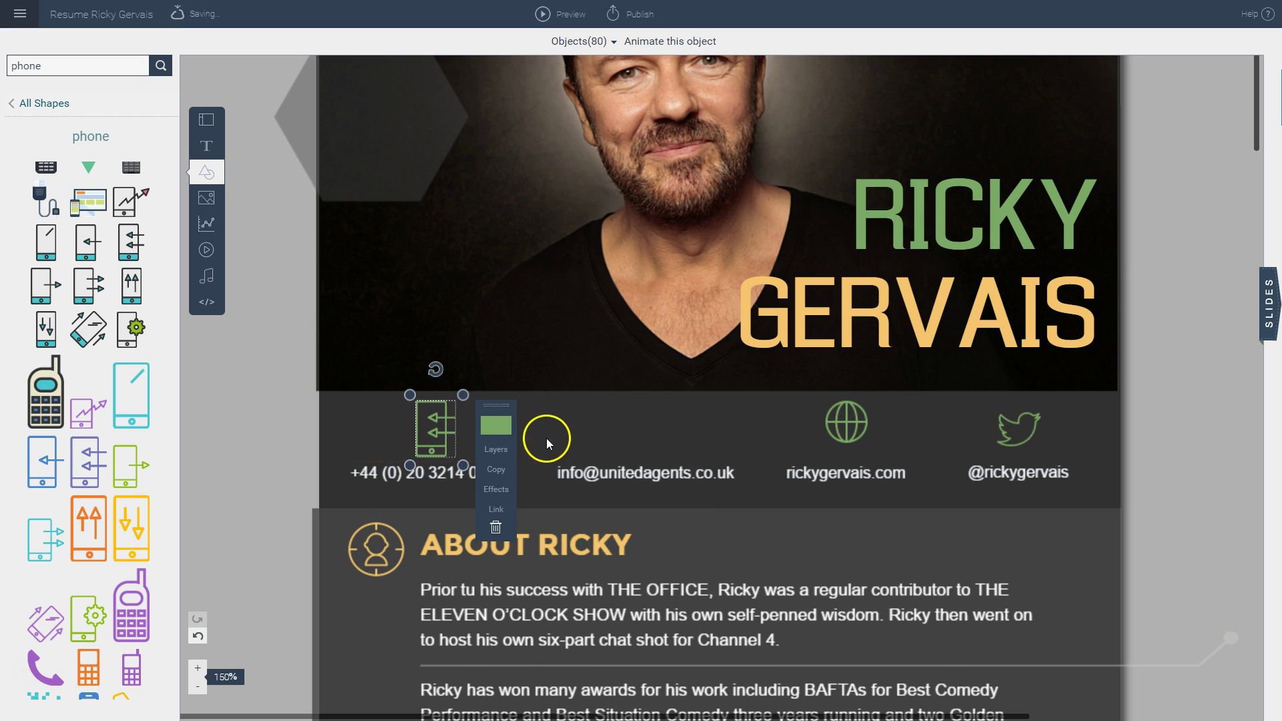
{"action": "mouse_move", "coordinate": [413, 399]}
{"action": "left_mouse_down"}
{"action": "mouse_move", "coordinate": [437, 394]}
{"action": "mouse_move", "coordinate": [418, 396]}
{"action": "left_mouse_up"}
{"action": "left_click_drag", "start_coordinate": [443, 446], "coordinate": [432, 431]}
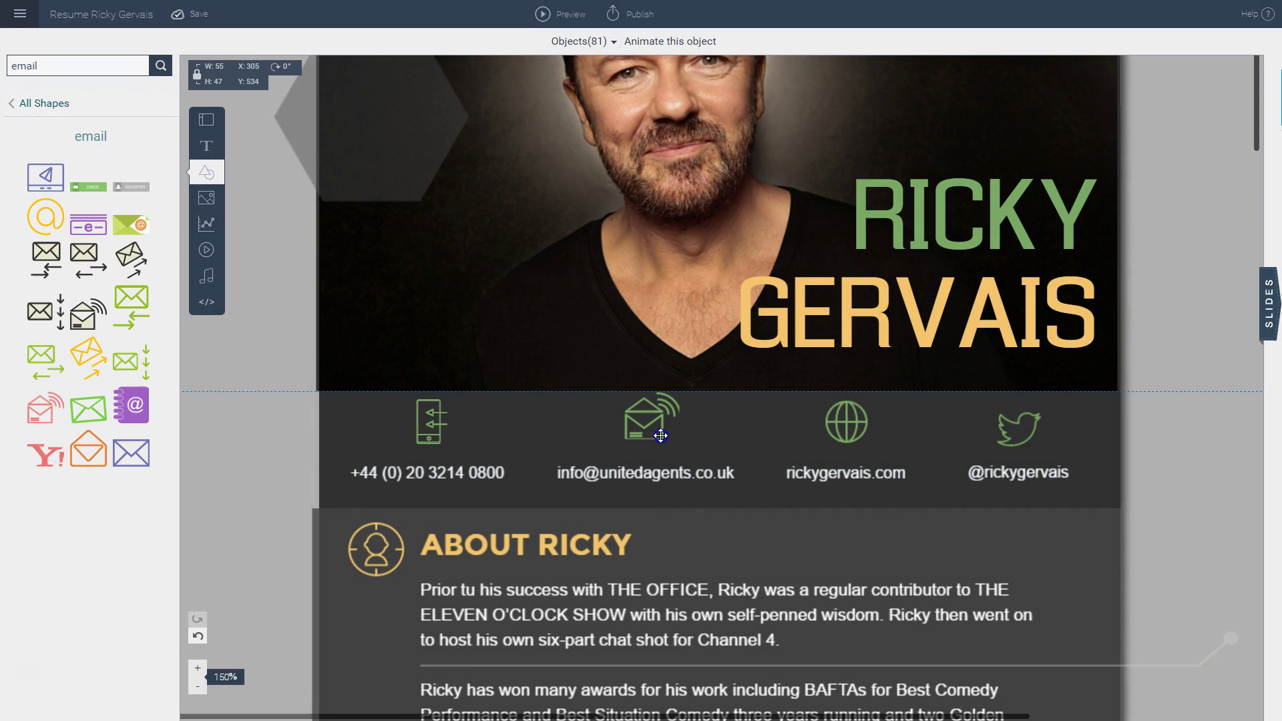
Place the green envelope icon with signal waves above the email address in the contact row
{"action": "left_click_drag", "start_coordinate": [663, 435], "coordinate": [664, 437]}
{"action": "left_click", "coordinate": [277, 394]}
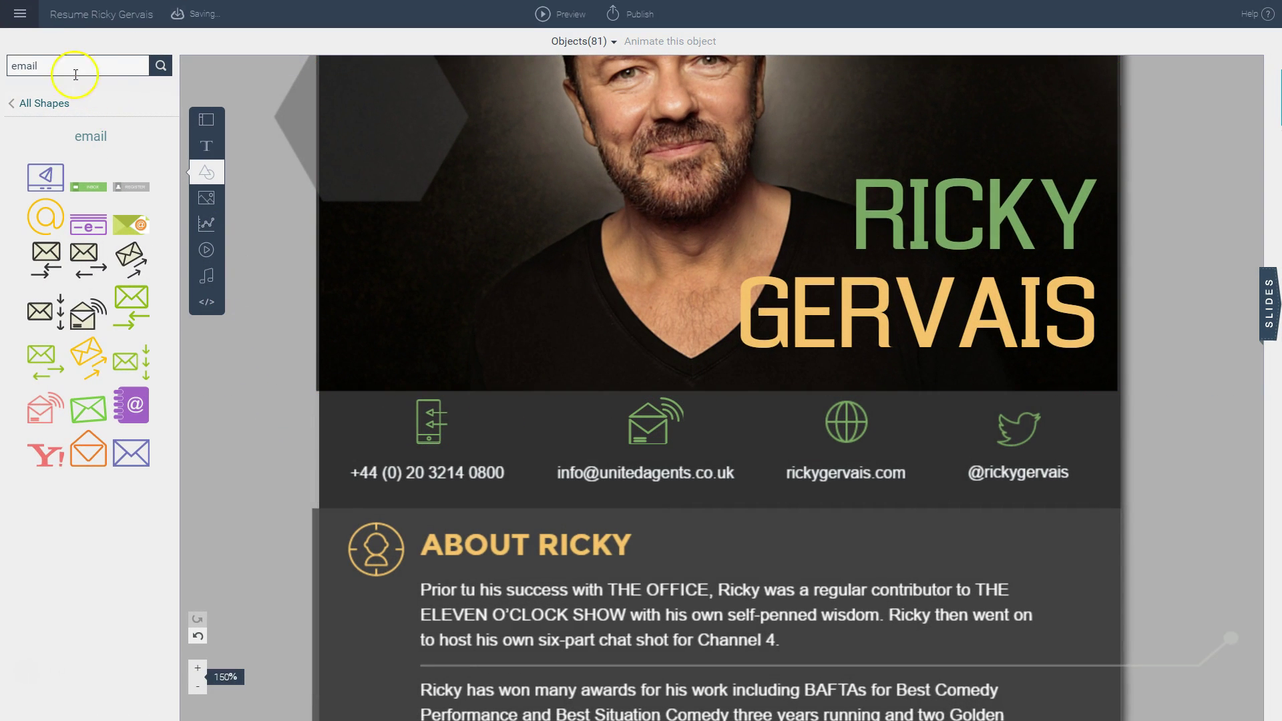
Turn on the canvas grid in the view options
{"action": "left_click", "coordinate": [20, 15]}
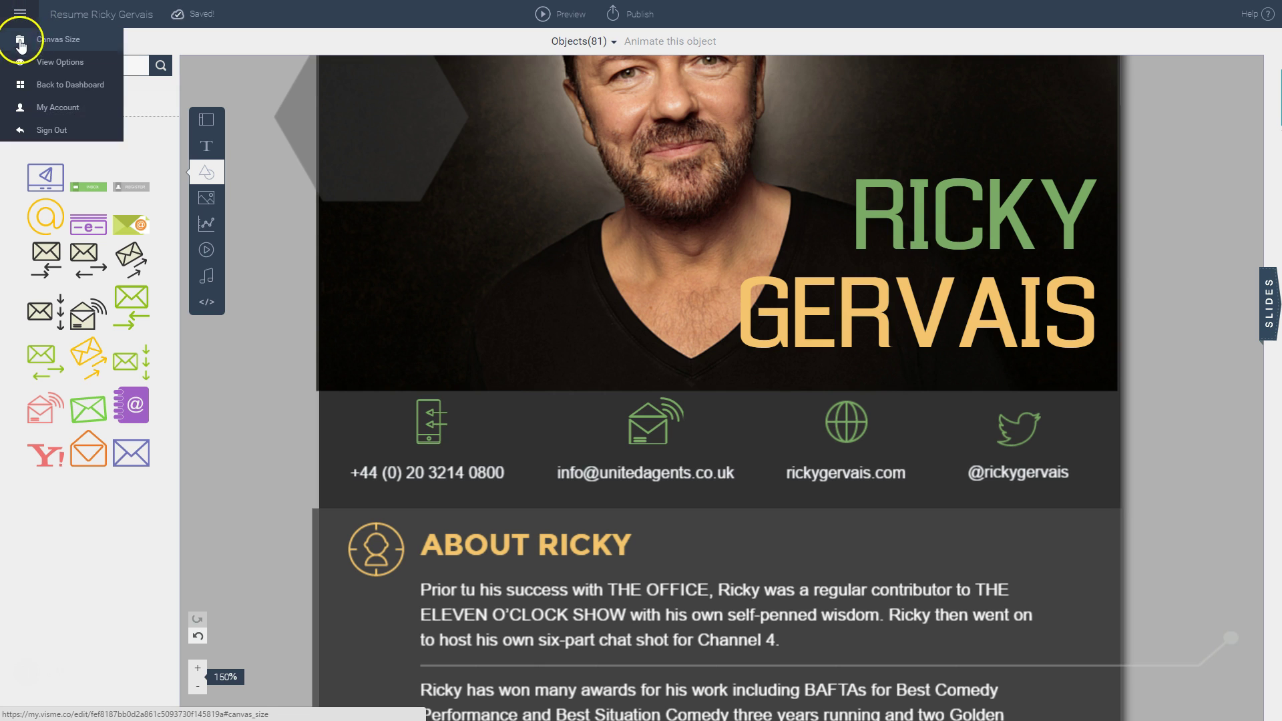
{"action": "left_click", "coordinate": [70, 65]}
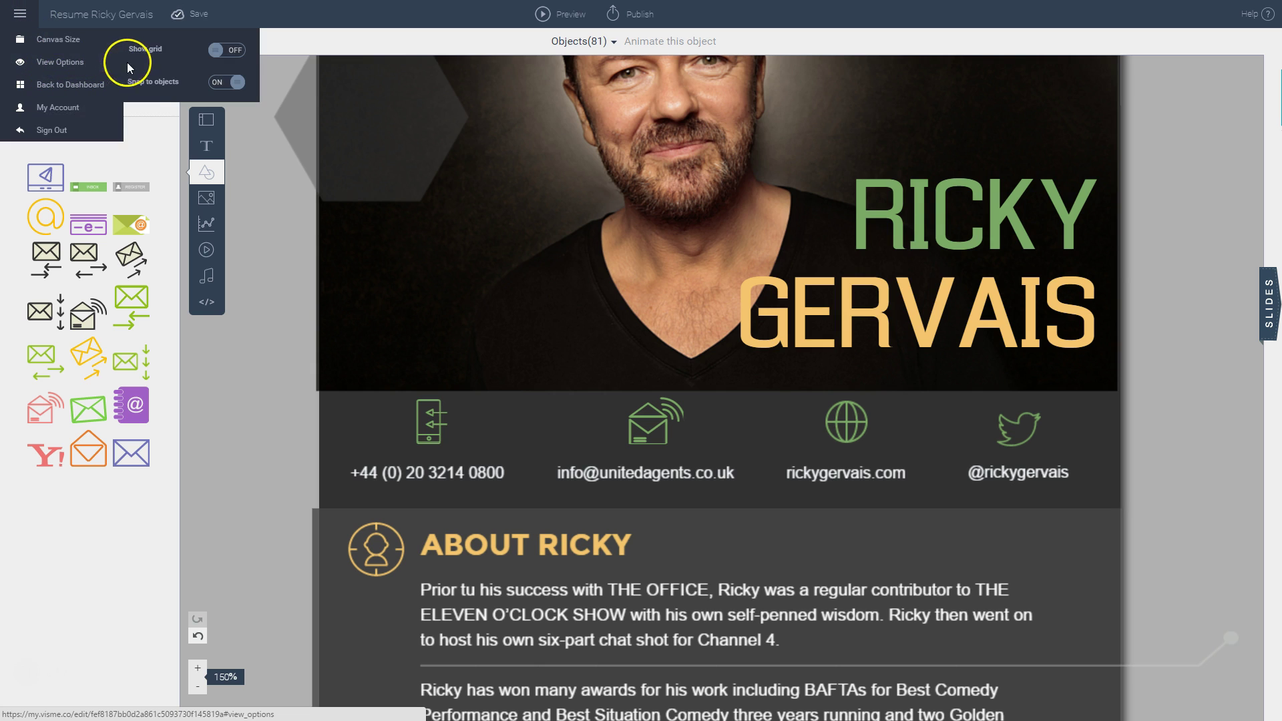
{"action": "left_click", "coordinate": [237, 50]}
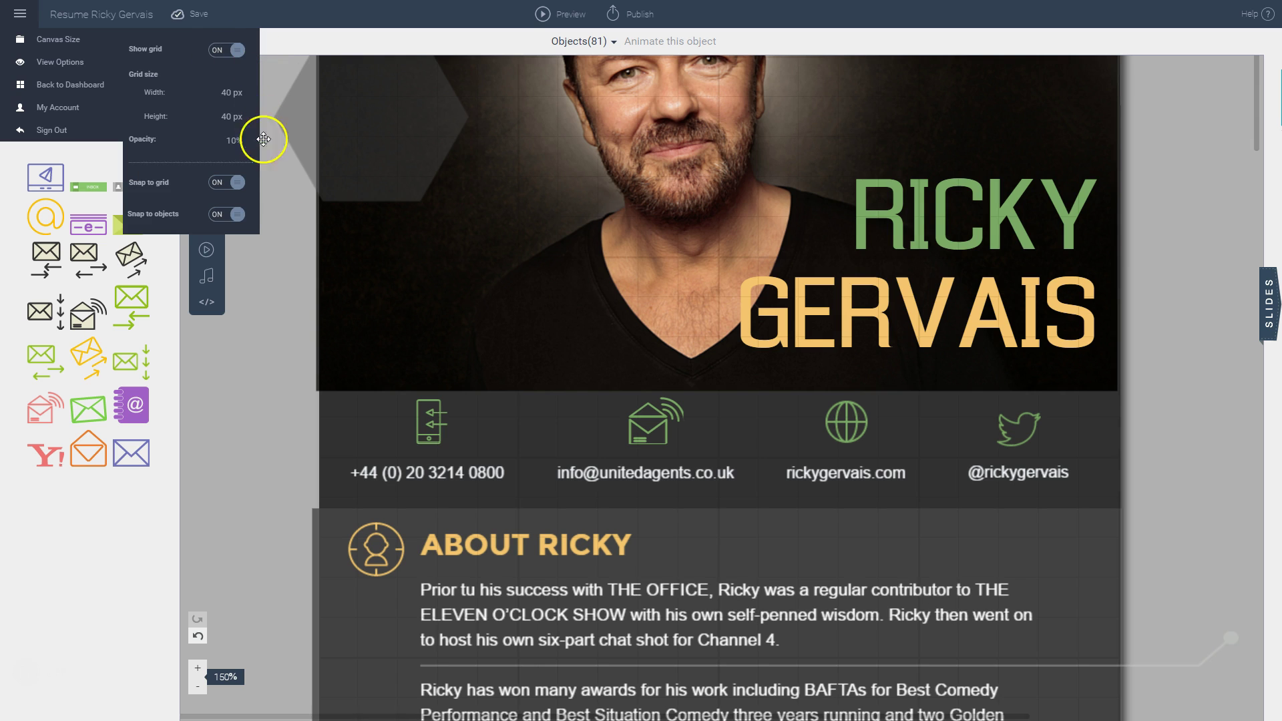
{"action": "left_click", "coordinate": [270, 334]}
Shift the green envelope icon so it is centered above the email address
{"action": "scroll", "coordinate": [578, 206], "scroll_direction": "up", "scroll_amount": 2}
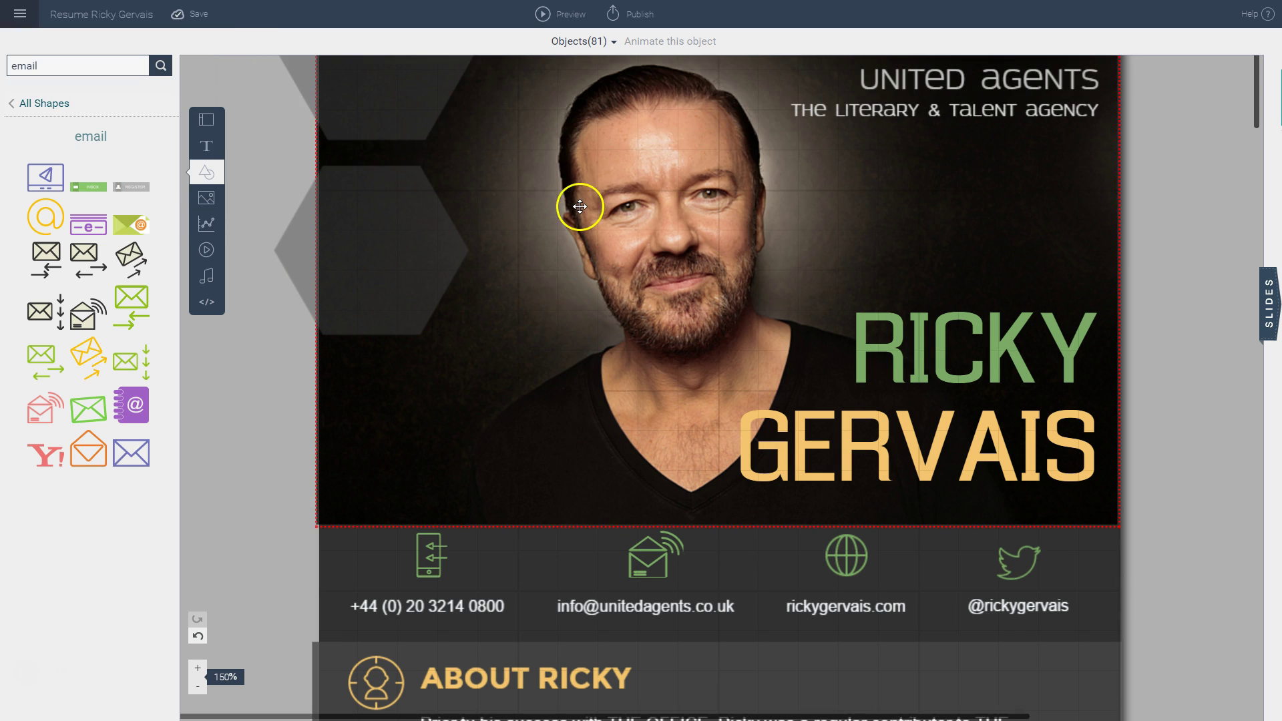
{"action": "scroll", "coordinate": [609, 283], "scroll_direction": "down", "scroll_amount": 1}
{"action": "scroll", "coordinate": [609, 282], "scroll_direction": "down", "scroll_amount": 1}
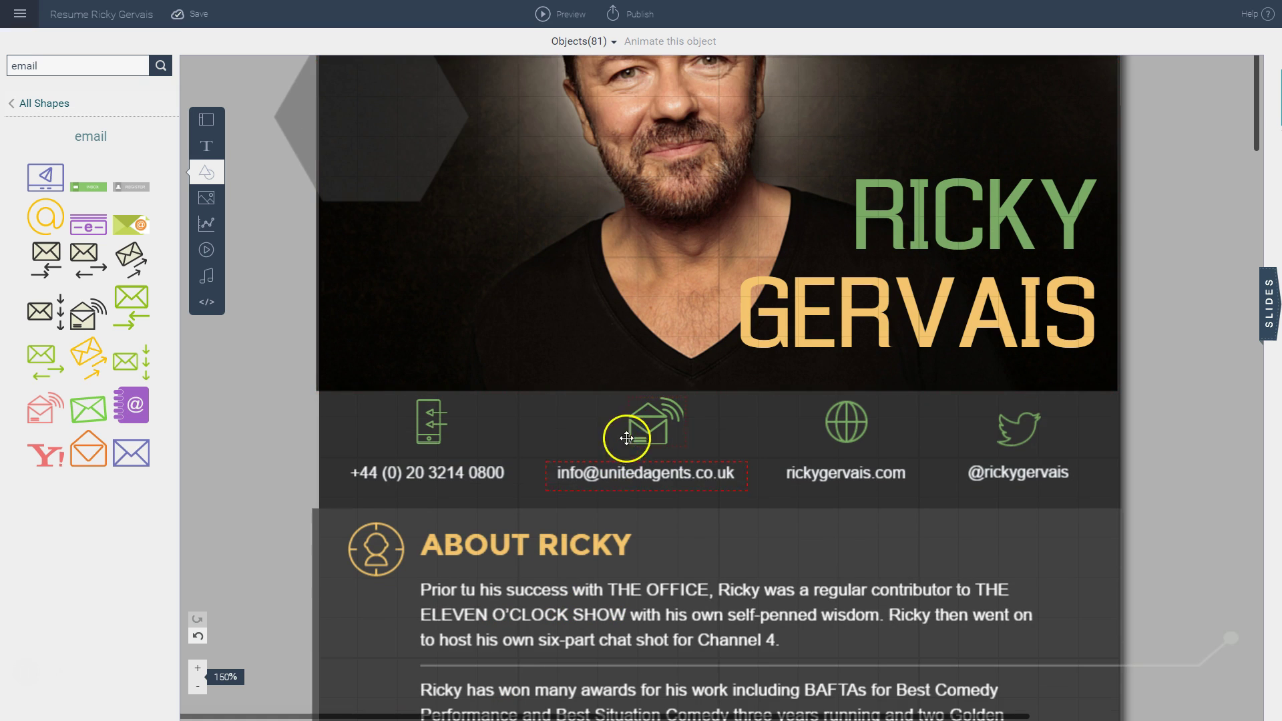
{"action": "left_click", "coordinate": [648, 424]}
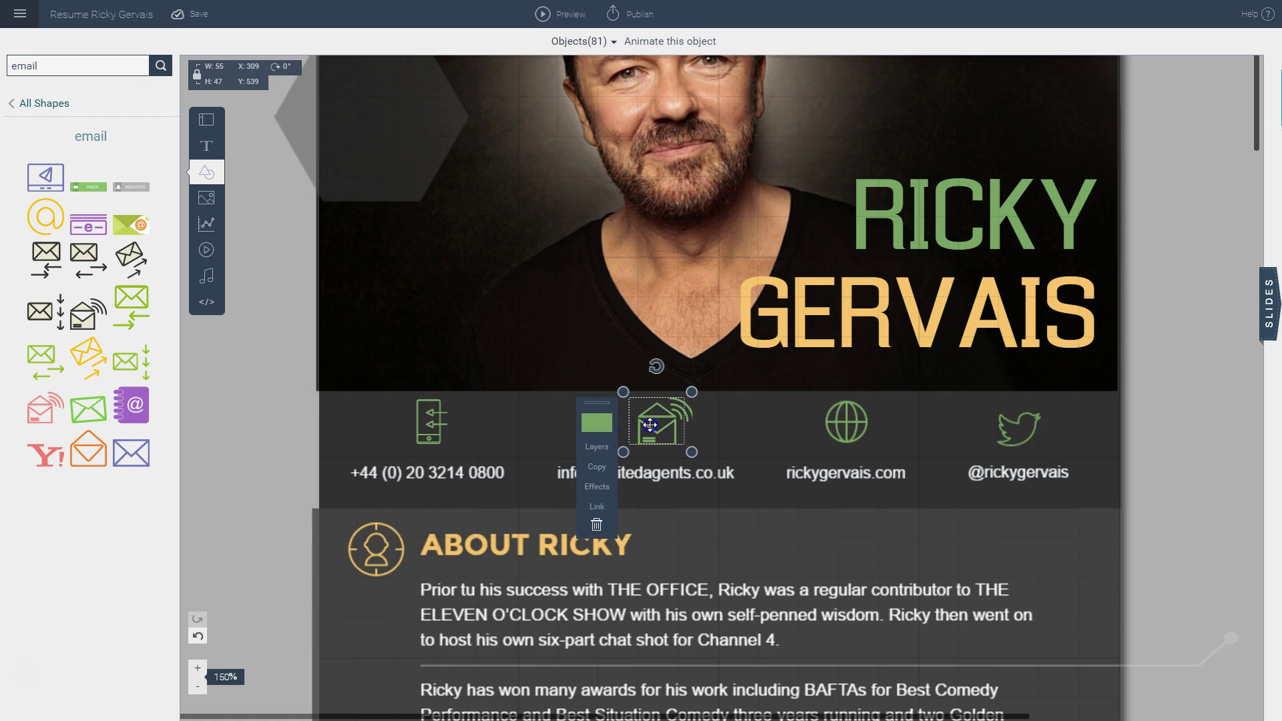
{"action": "left_click", "coordinate": [256, 415]}
{"action": "left_click", "coordinate": [606, 429]}
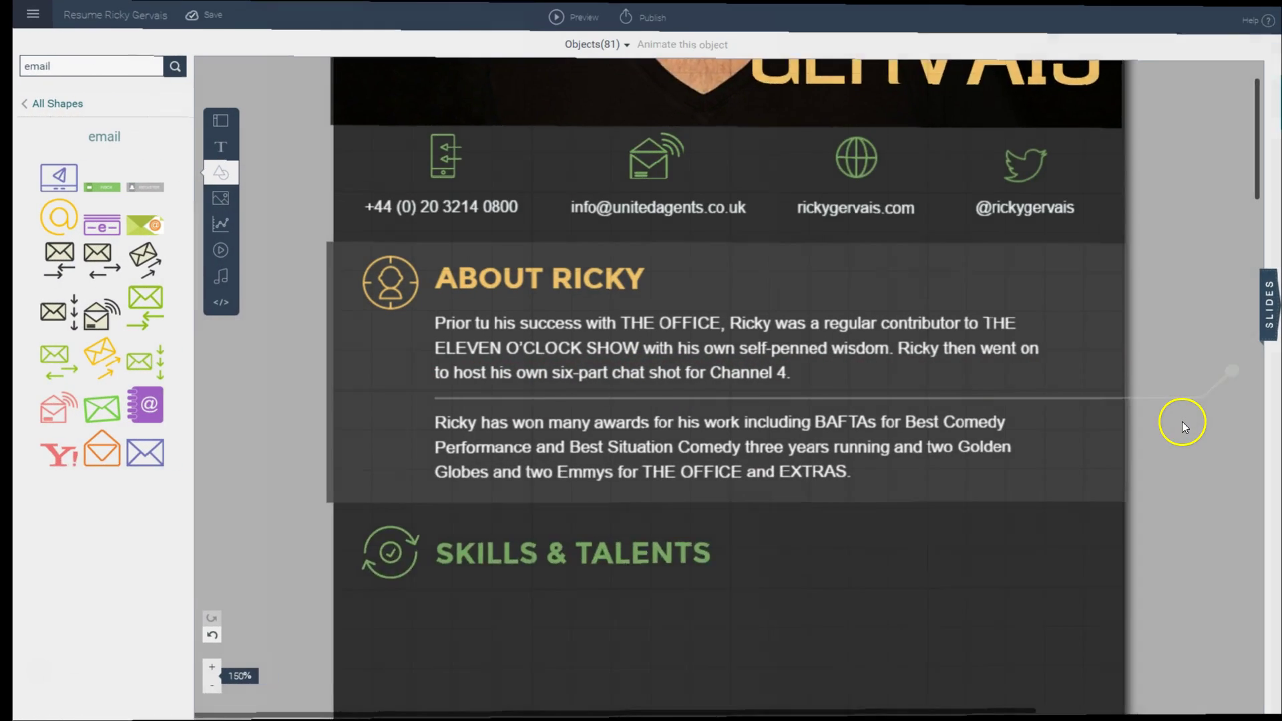
Add a Ribbon data widget below the Skills & Talents heading and size it to about 442 by 33
{"action": "scroll", "coordinate": [1182, 422], "scroll_direction": "down", "scroll_amount": 3}
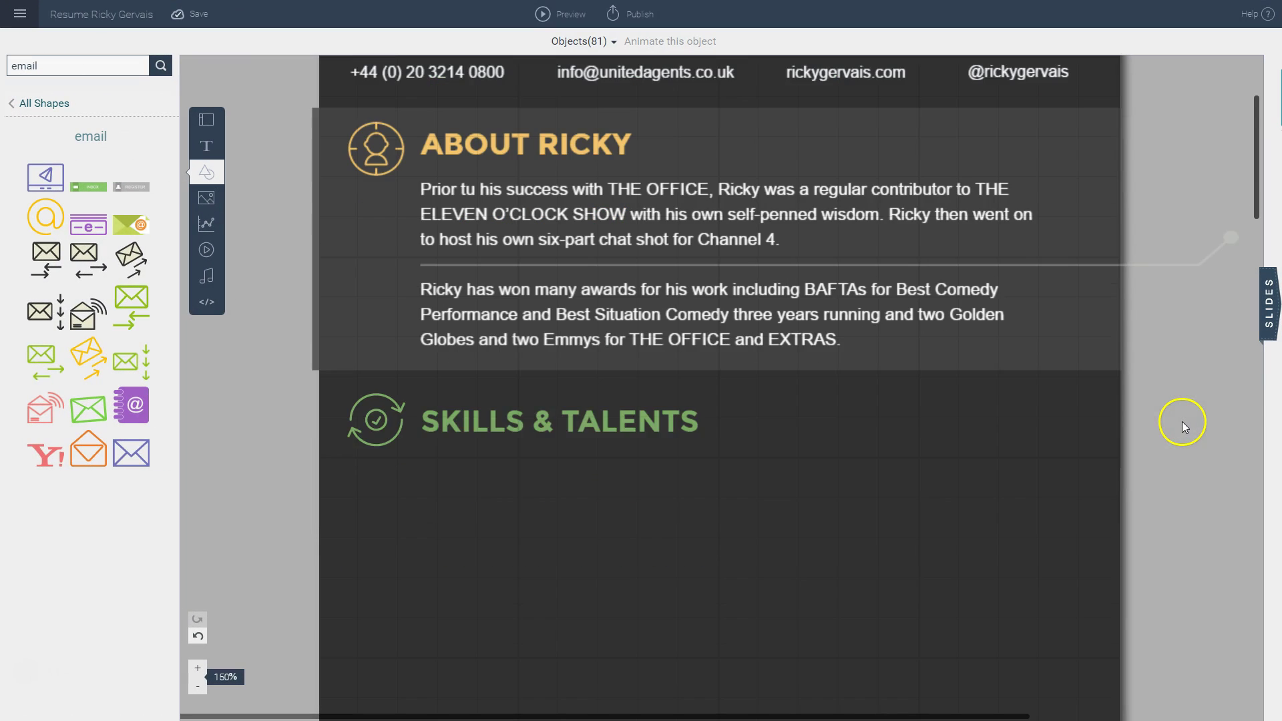
{"action": "scroll", "coordinate": [1182, 423], "scroll_direction": "down", "scroll_amount": 1}
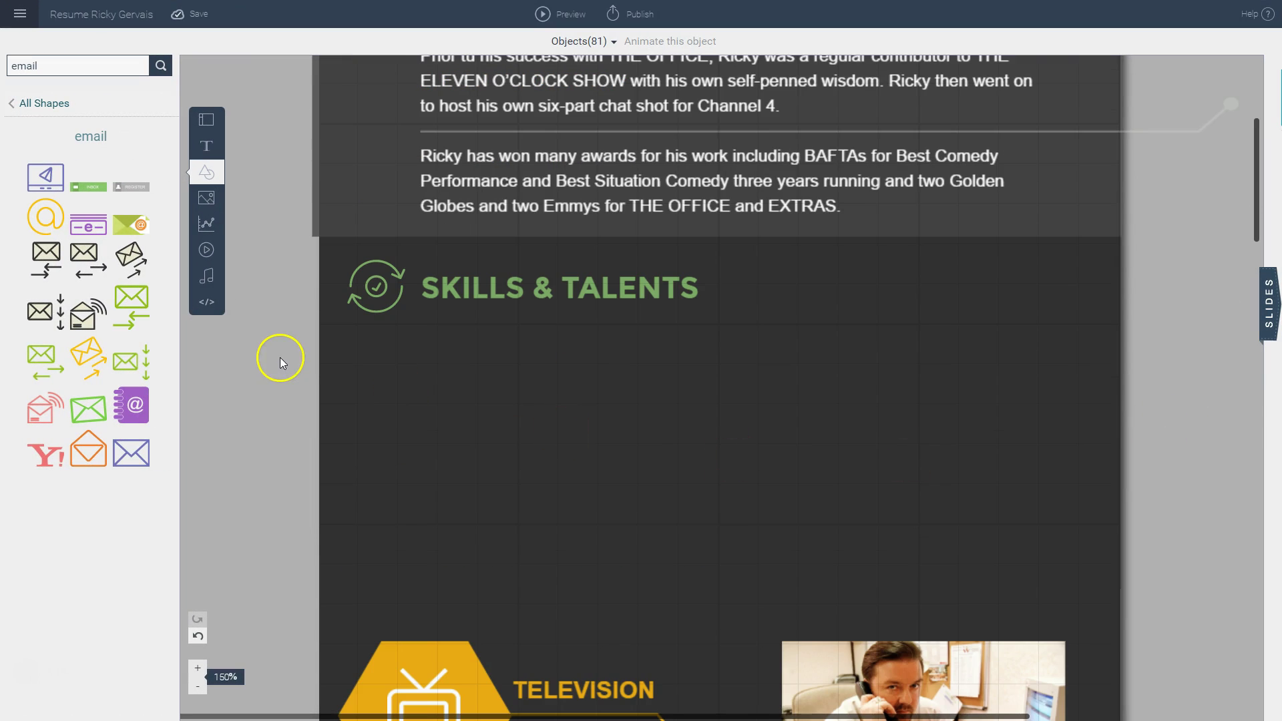
{"action": "scroll", "coordinate": [286, 355], "scroll_direction": "up", "scroll_amount": 2}
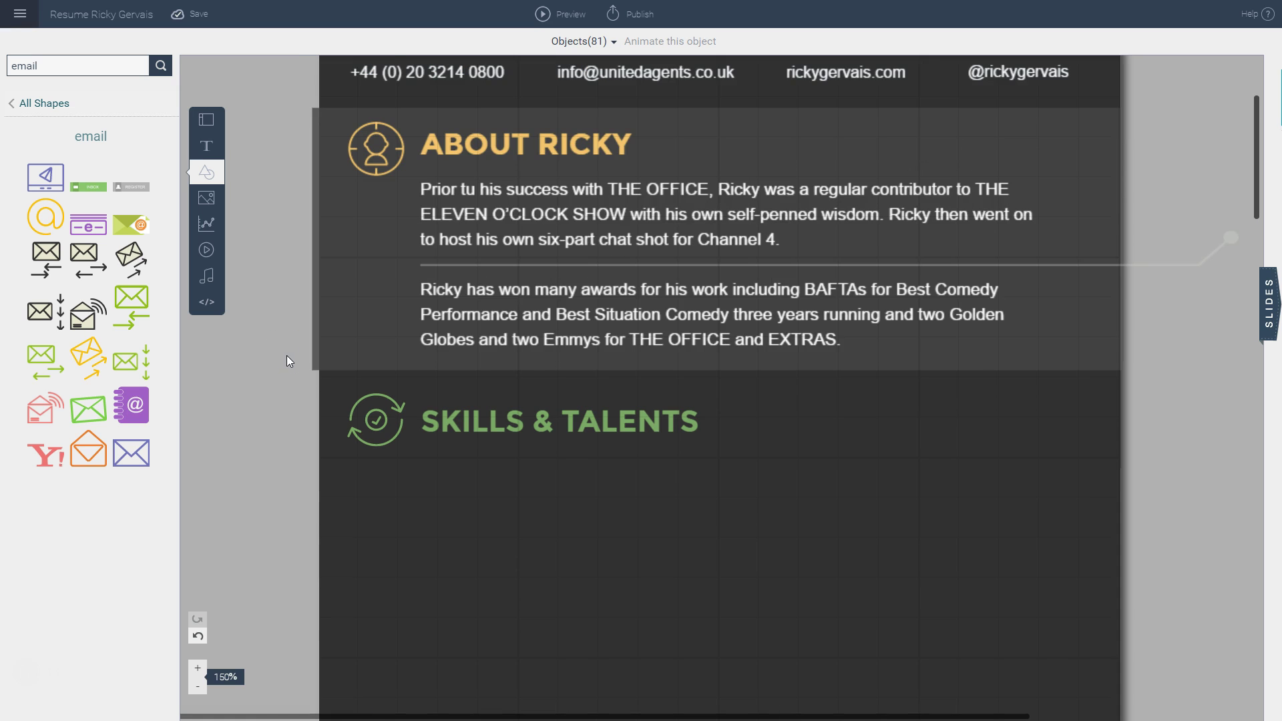
{"action": "scroll", "coordinate": [287, 355], "scroll_direction": "down", "scroll_amount": 1}
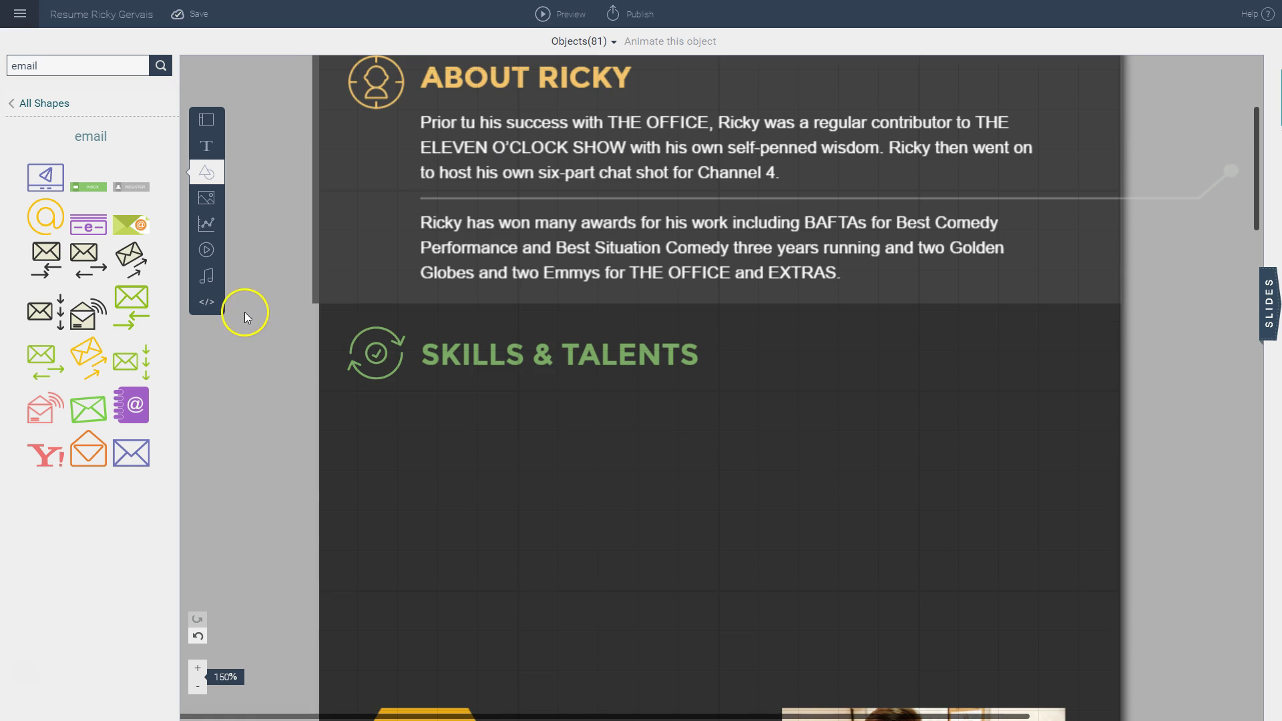
{"action": "left_click", "coordinate": [208, 227]}
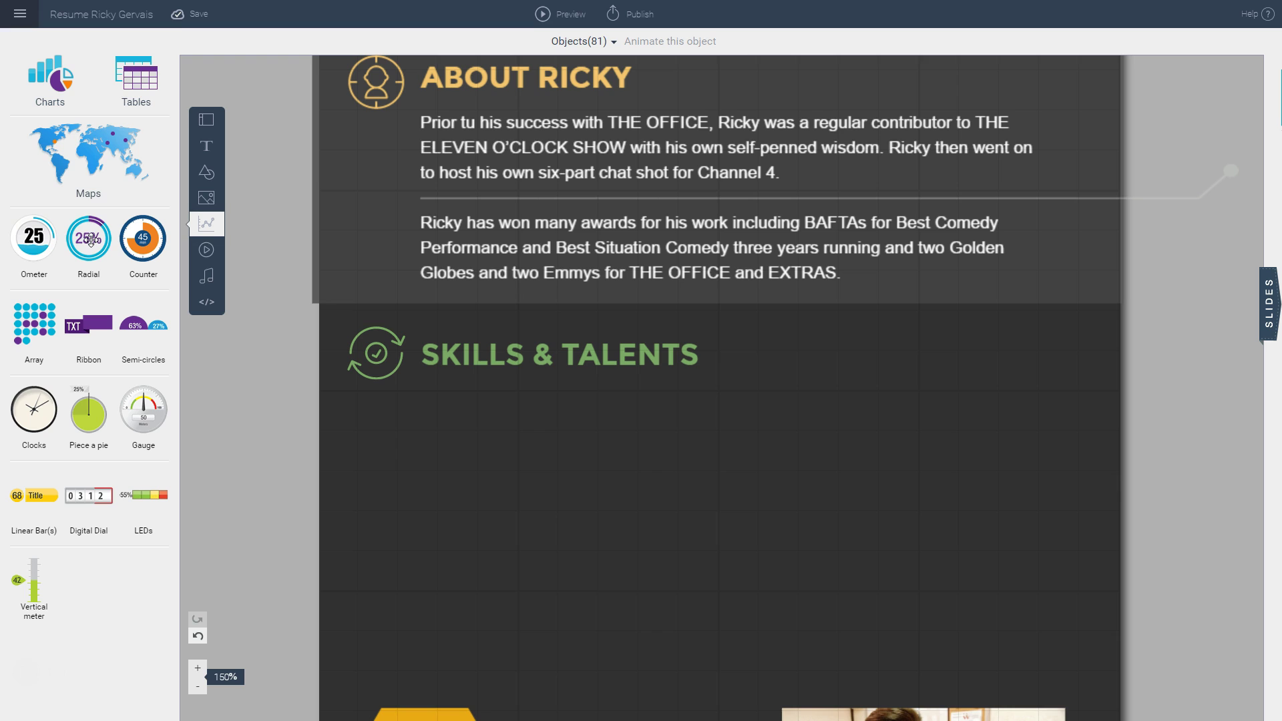
{"action": "left_click", "coordinate": [79, 338]}
{"action": "left_click", "coordinate": [98, 343]}
{"action": "left_click_drag", "start_coordinate": [553, 380], "coordinate": [412, 436]}
{"action": "left_click_drag", "start_coordinate": [617, 434], "coordinate": [843, 498]}
{"action": "left_click", "coordinate": [649, 463]}
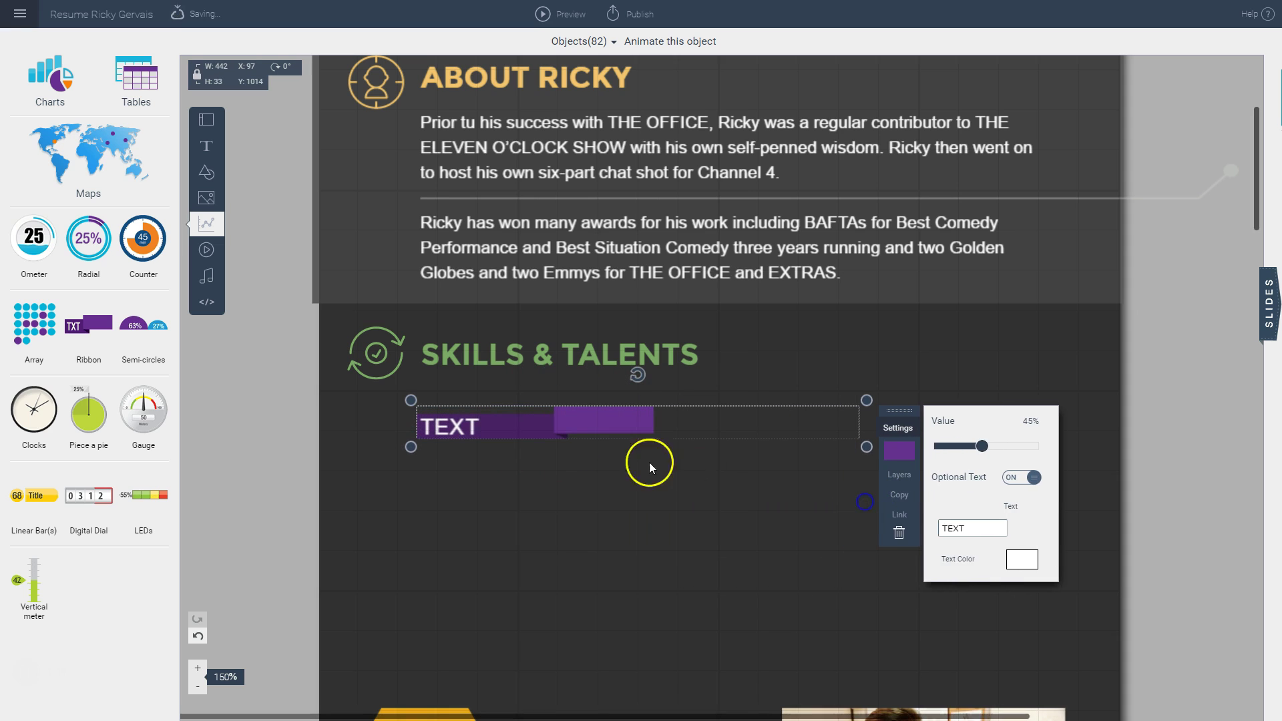
Duplicate the ribbon twice and stack the two copies beneath the original with gaps between them
{"action": "left_click_drag", "start_coordinate": [589, 423], "coordinate": [561, 466]}
{"action": "left_click", "coordinate": [896, 486]}
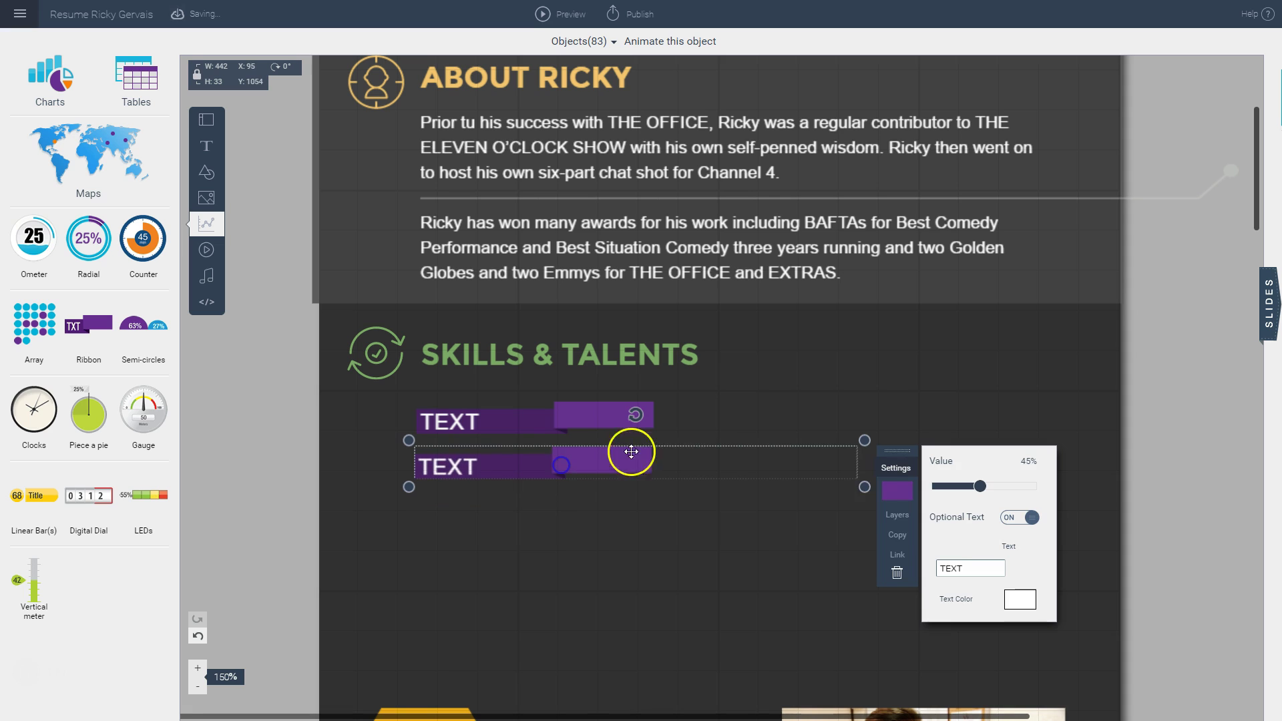
{"action": "left_click", "coordinate": [897, 540]}
{"action": "left_click_drag", "start_coordinate": [673, 498], "coordinate": [581, 483]}
{"action": "left_click_drag", "start_coordinate": [626, 520], "coordinate": [629, 534]}
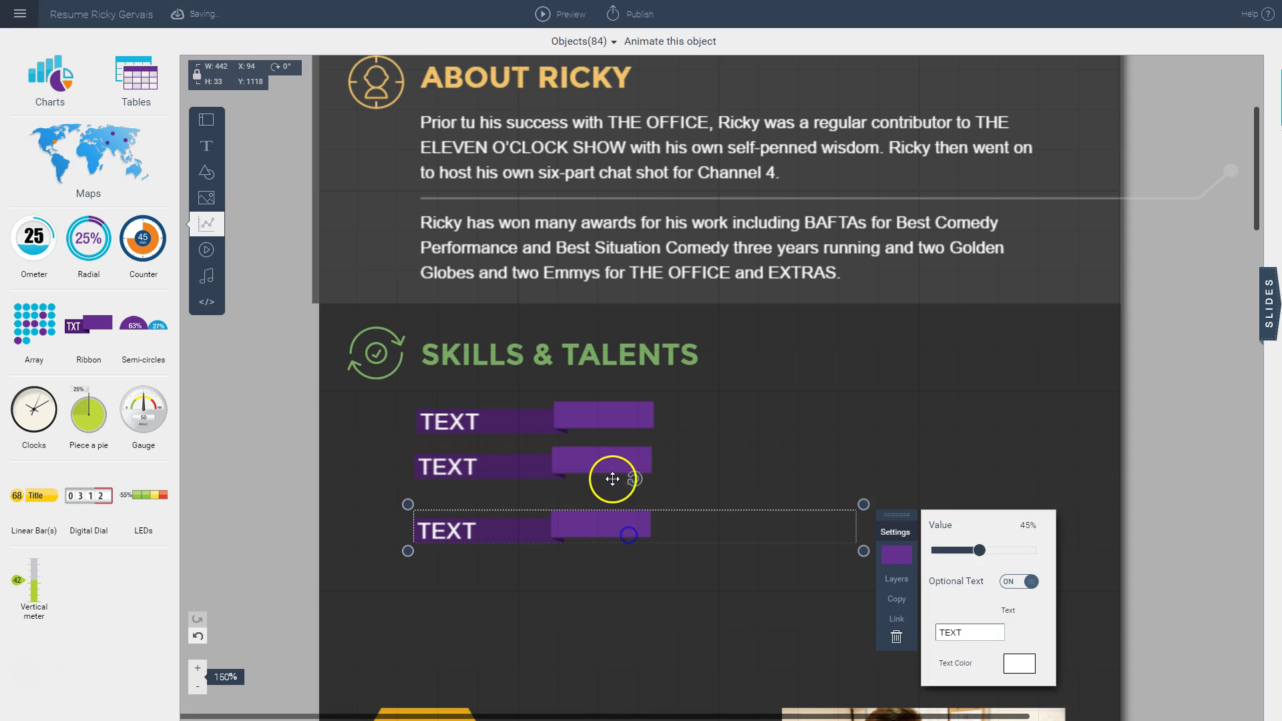
{"action": "left_click_drag", "start_coordinate": [611, 475], "coordinate": [609, 475]}
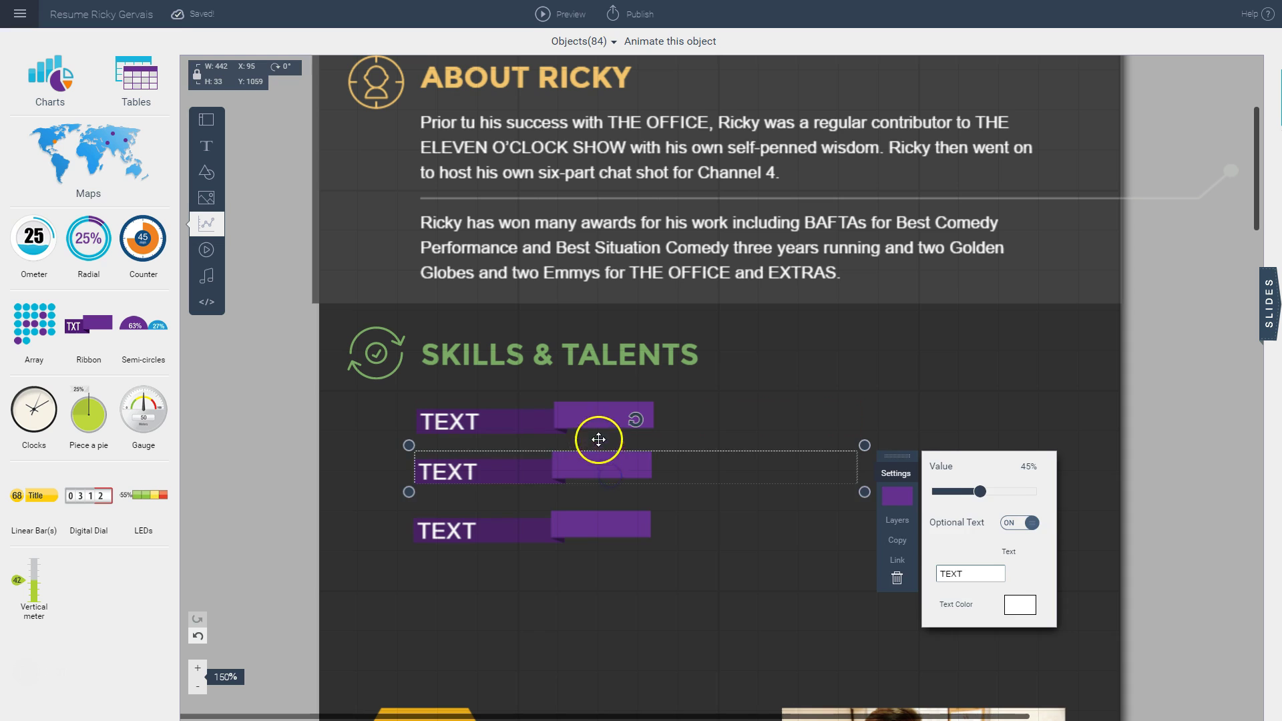
Set up the first ribbon with the label "Writing", the light orange color and a value of 100%
{"action": "left_click", "coordinate": [601, 418]}
{"action": "left_click", "coordinate": [973, 524]}
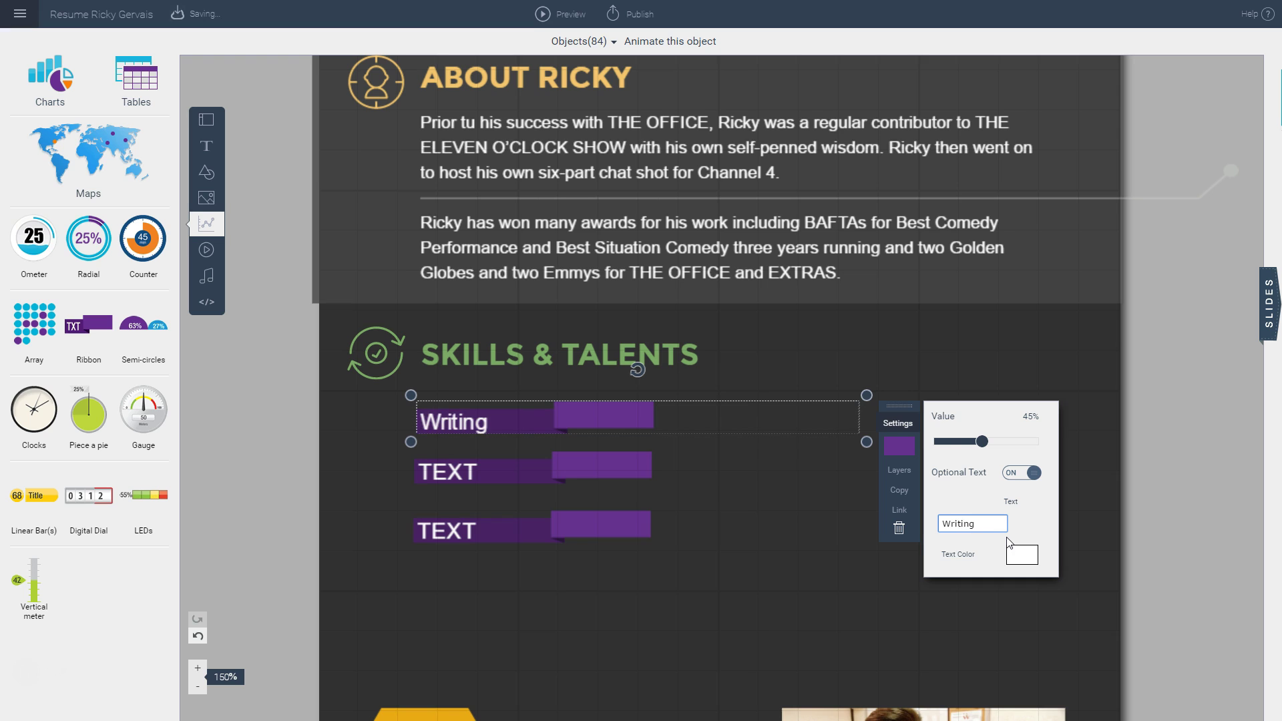
{"action": "left_click", "coordinate": [898, 448]}
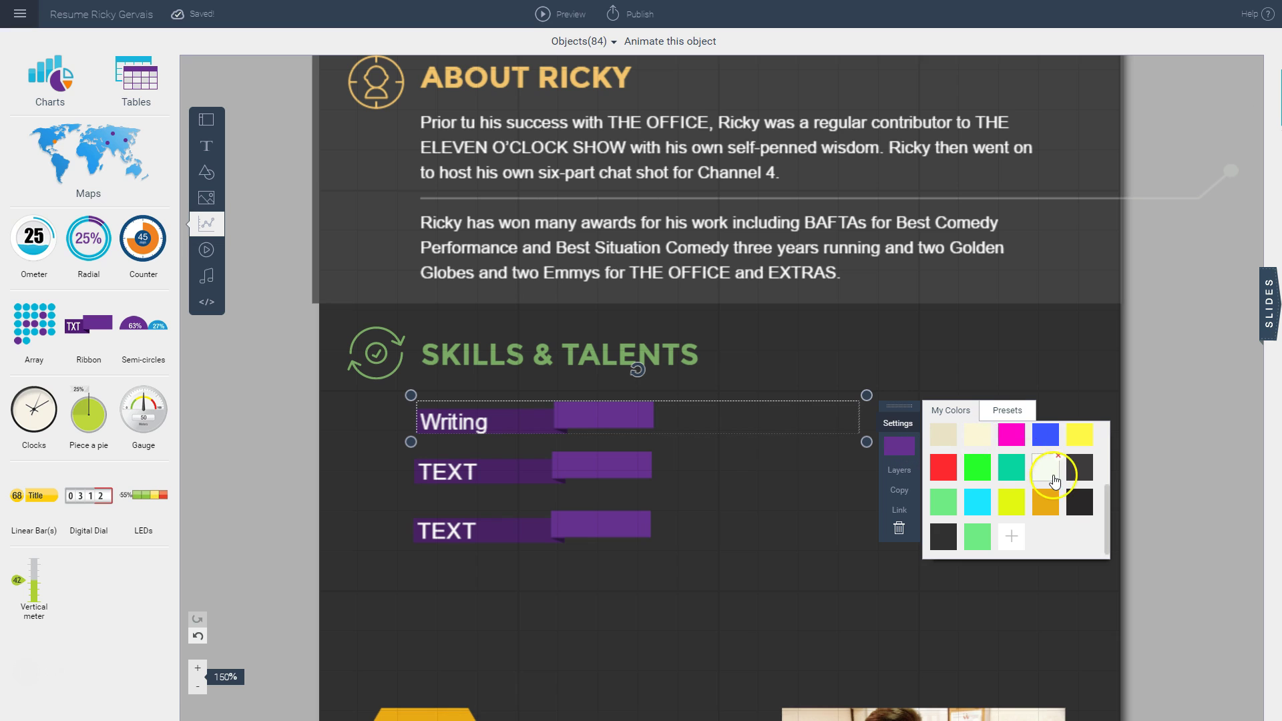
{"action": "left_click", "coordinate": [1045, 445]}
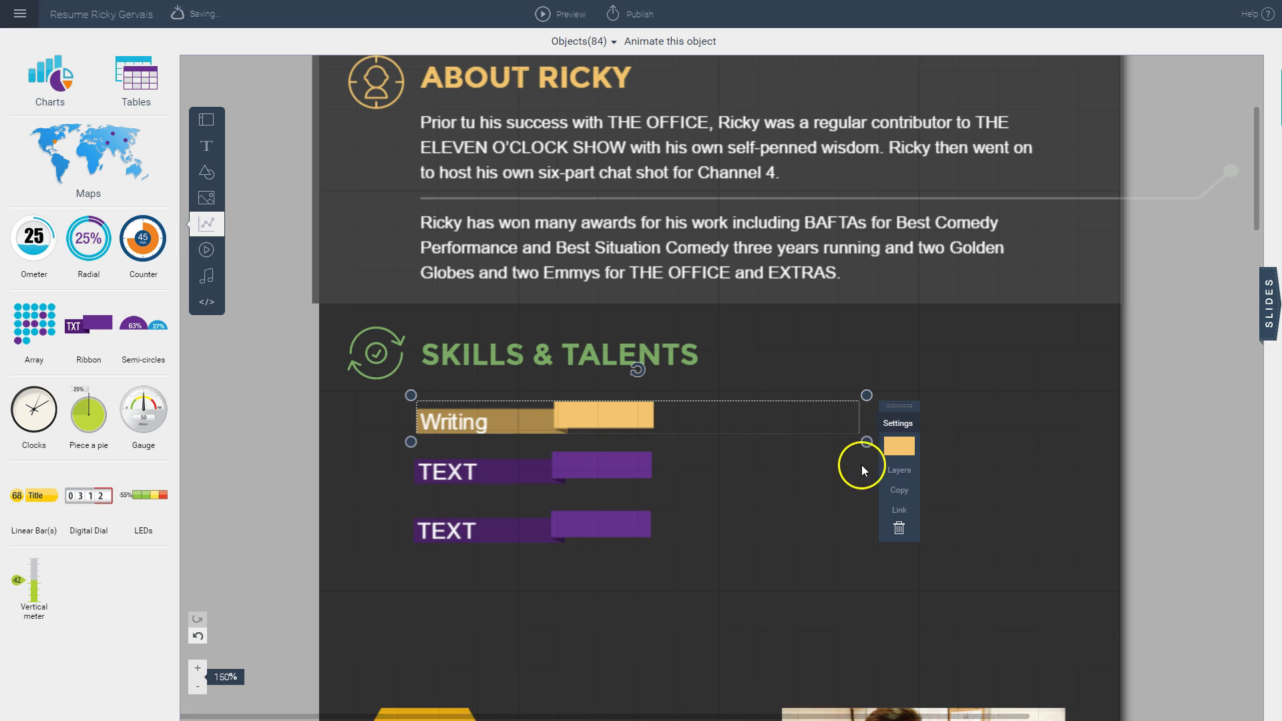
{"action": "left_click", "coordinate": [897, 423]}
{"action": "left_click", "coordinate": [981, 442]}
{"action": "left_click_drag", "start_coordinate": [983, 446], "coordinate": [1046, 449]}
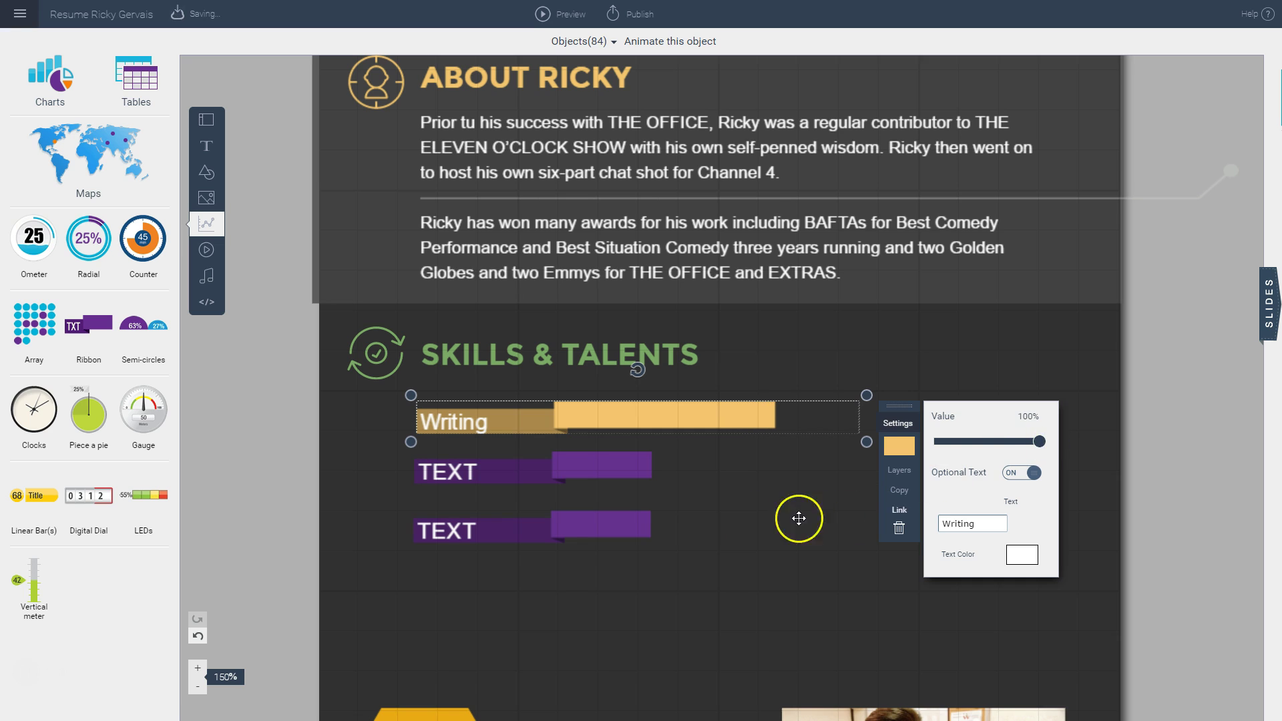
Set up the second ribbon with the label "Acting", the muted green color and a value of 86%
{"action": "left_click", "coordinate": [515, 483]}
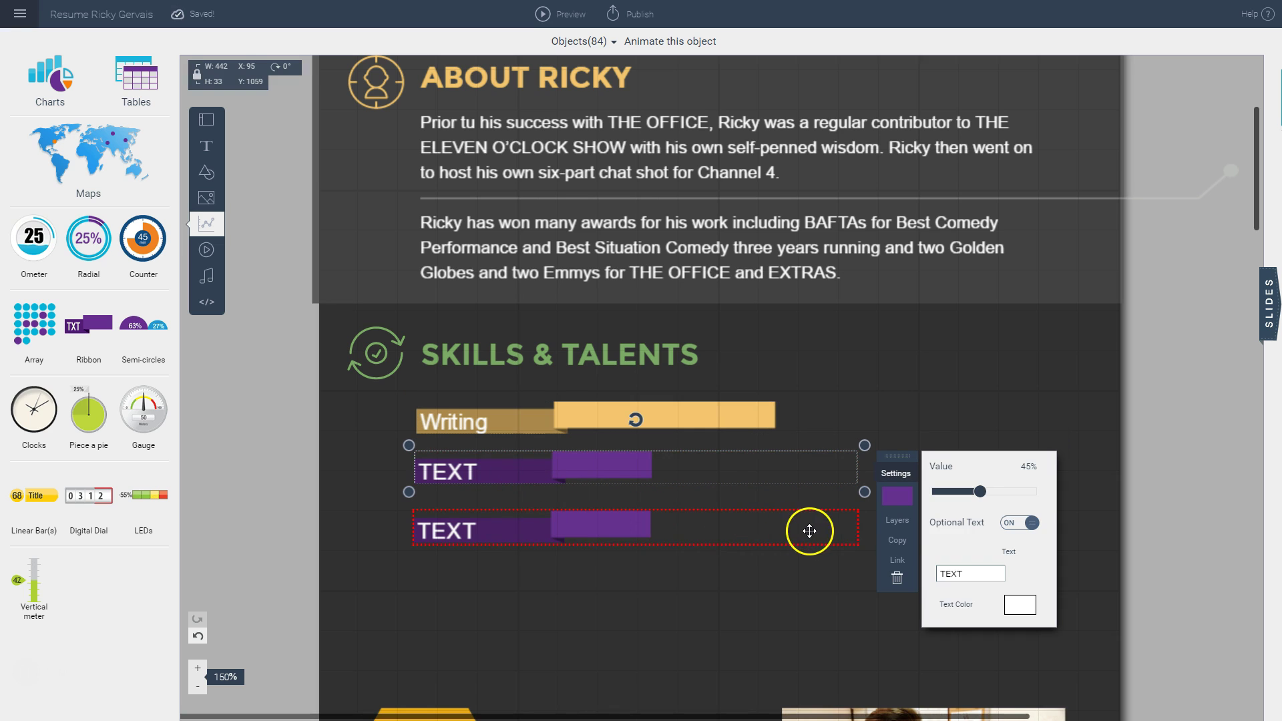
{"action": "left_click", "coordinate": [985, 573]}
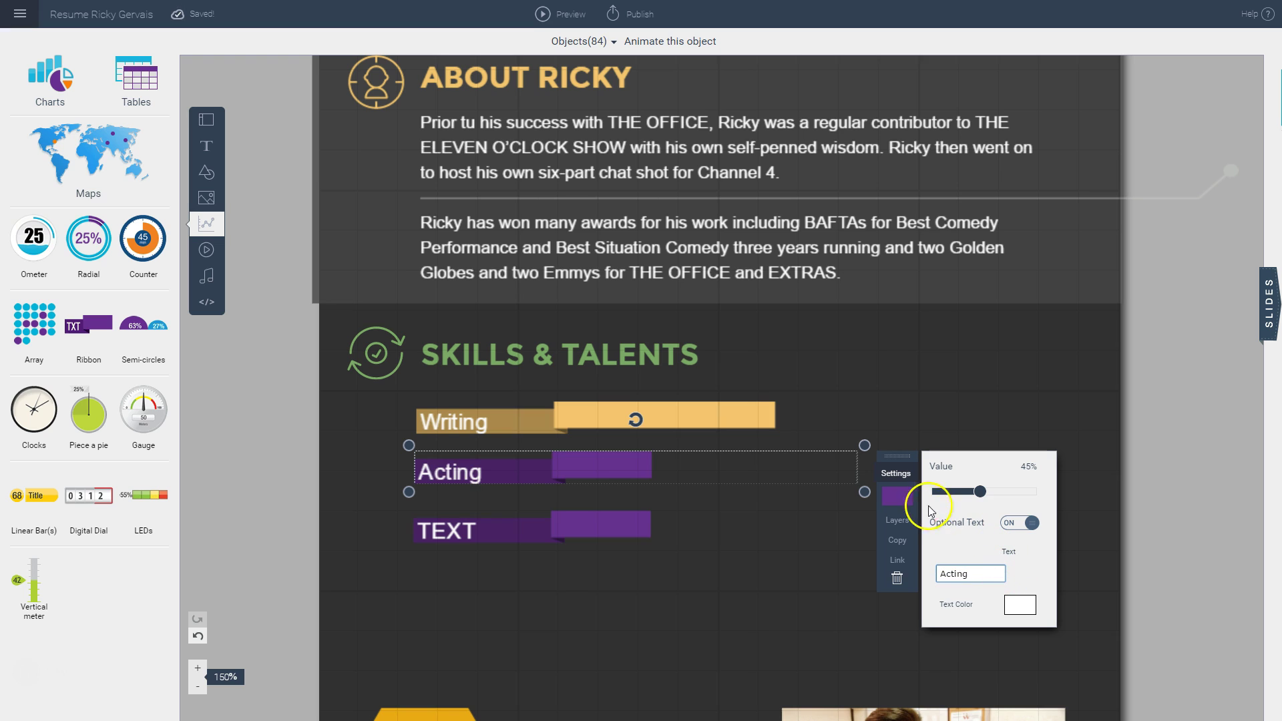
{"action": "left_click", "coordinate": [897, 495]}
{"action": "left_click", "coordinate": [1005, 460]}
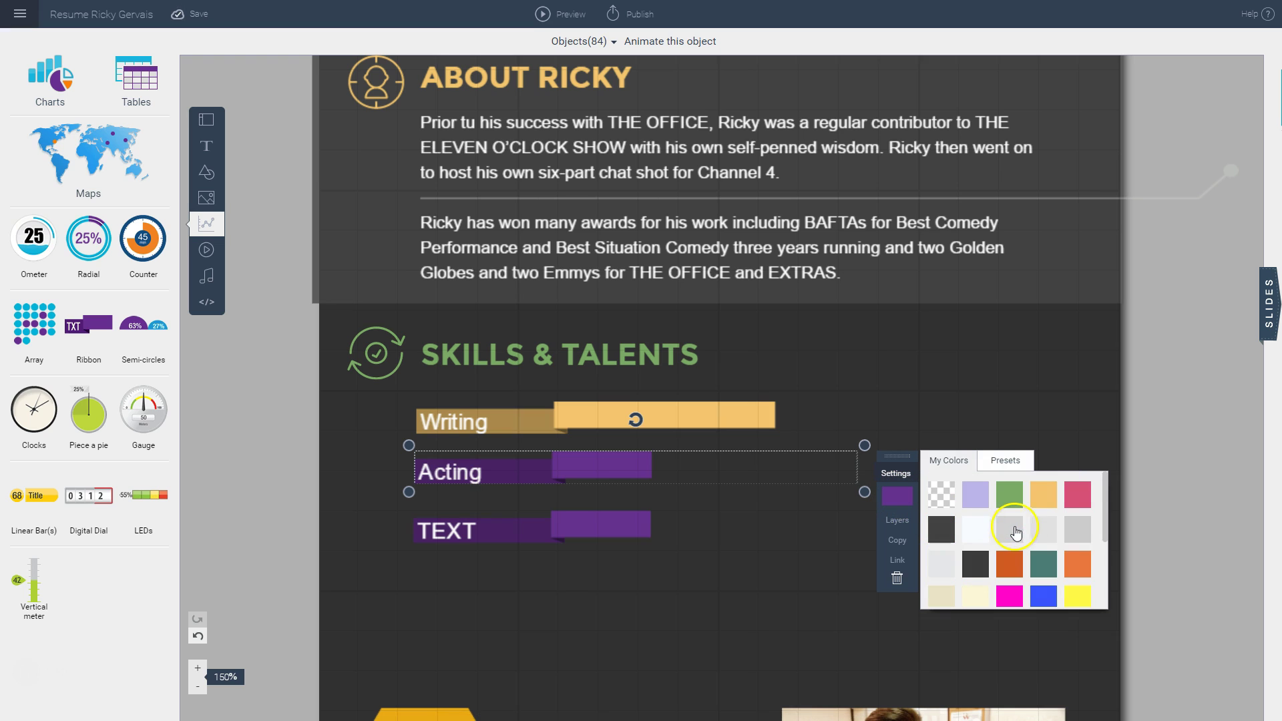
{"action": "left_click", "coordinate": [1014, 496]}
{"action": "left_click", "coordinate": [746, 472]}
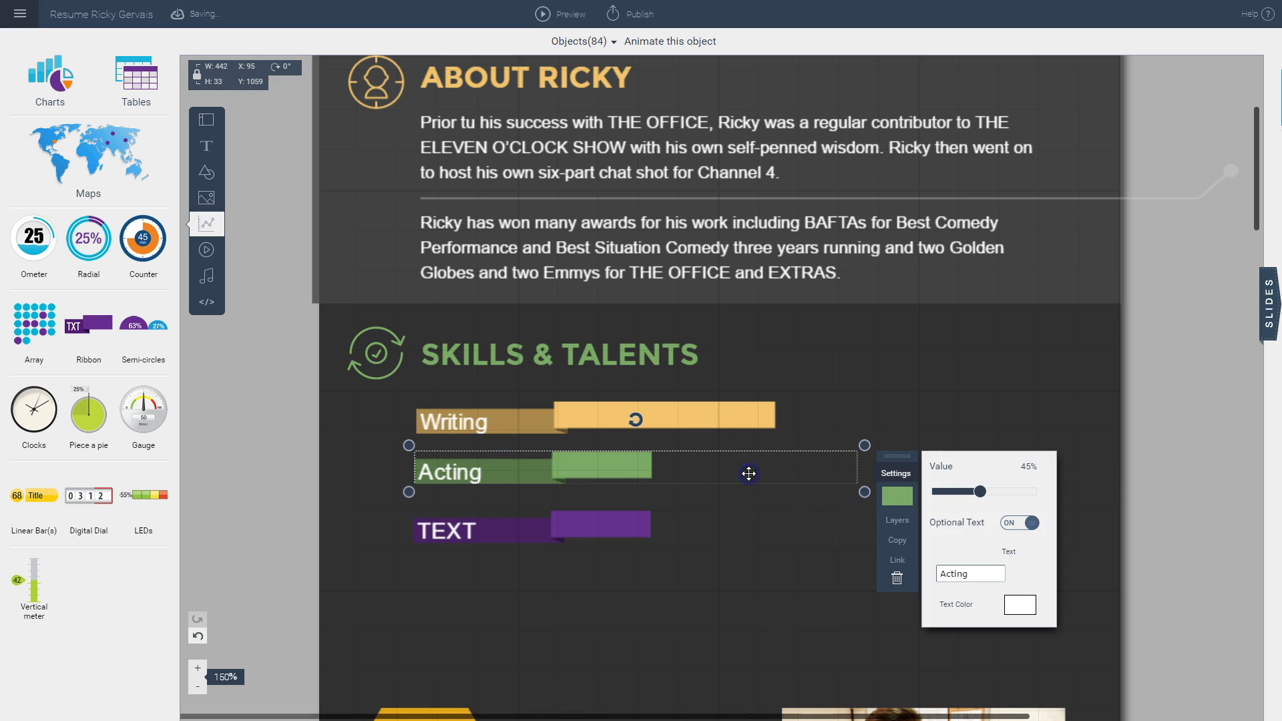
{"action": "left_click_drag", "start_coordinate": [982, 498], "coordinate": [1025, 498]}
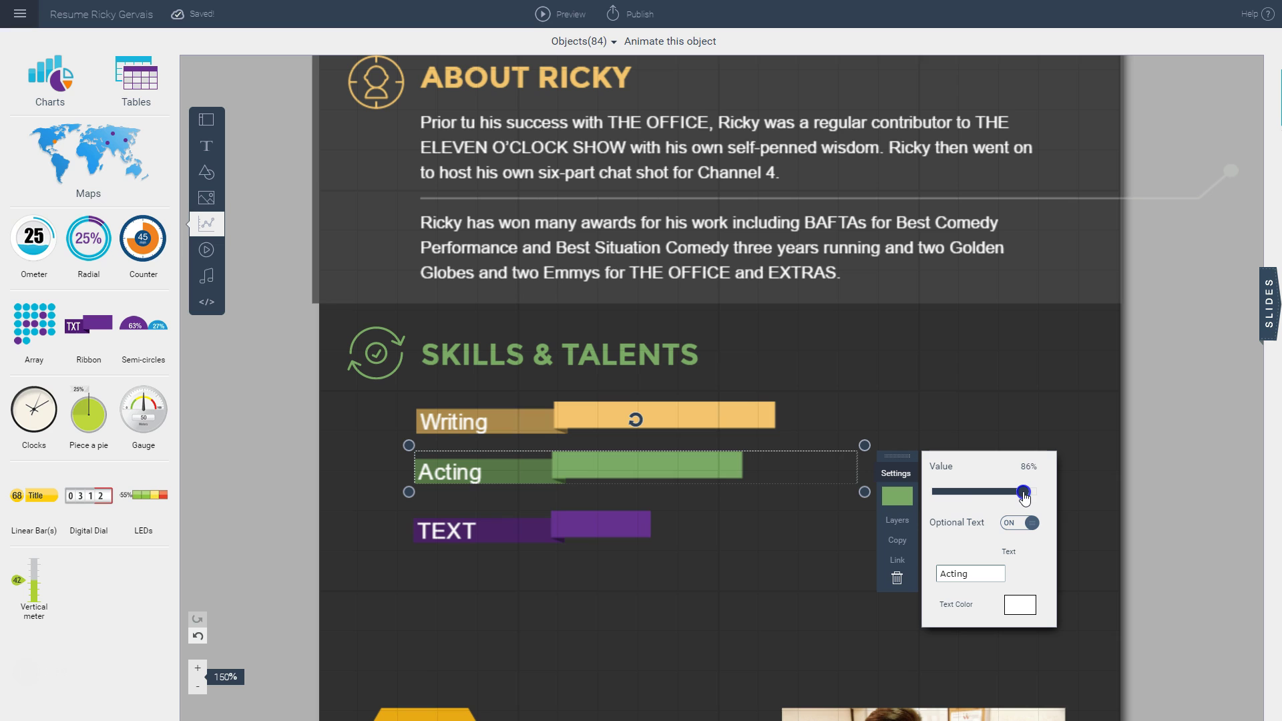
Label the third ribbon "Producing" and set its value to 57%
{"action": "left_click", "coordinate": [530, 534]}
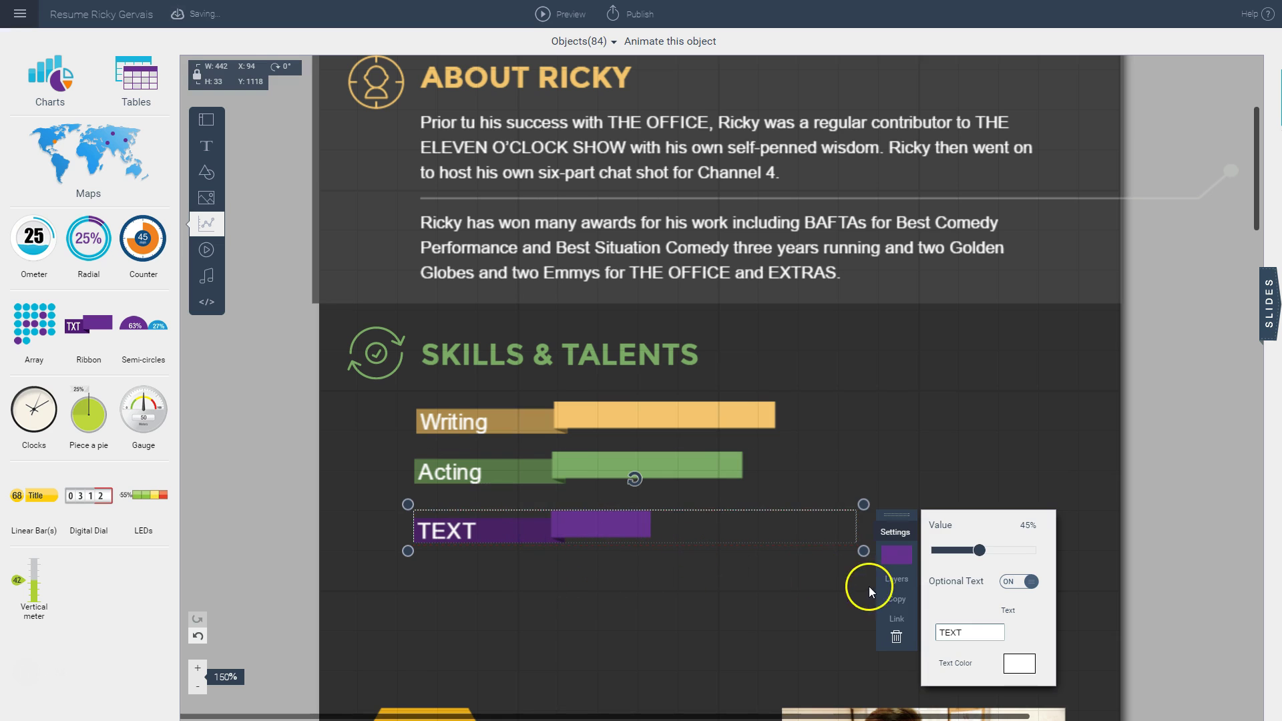
{"action": "left_click", "coordinate": [967, 633]}
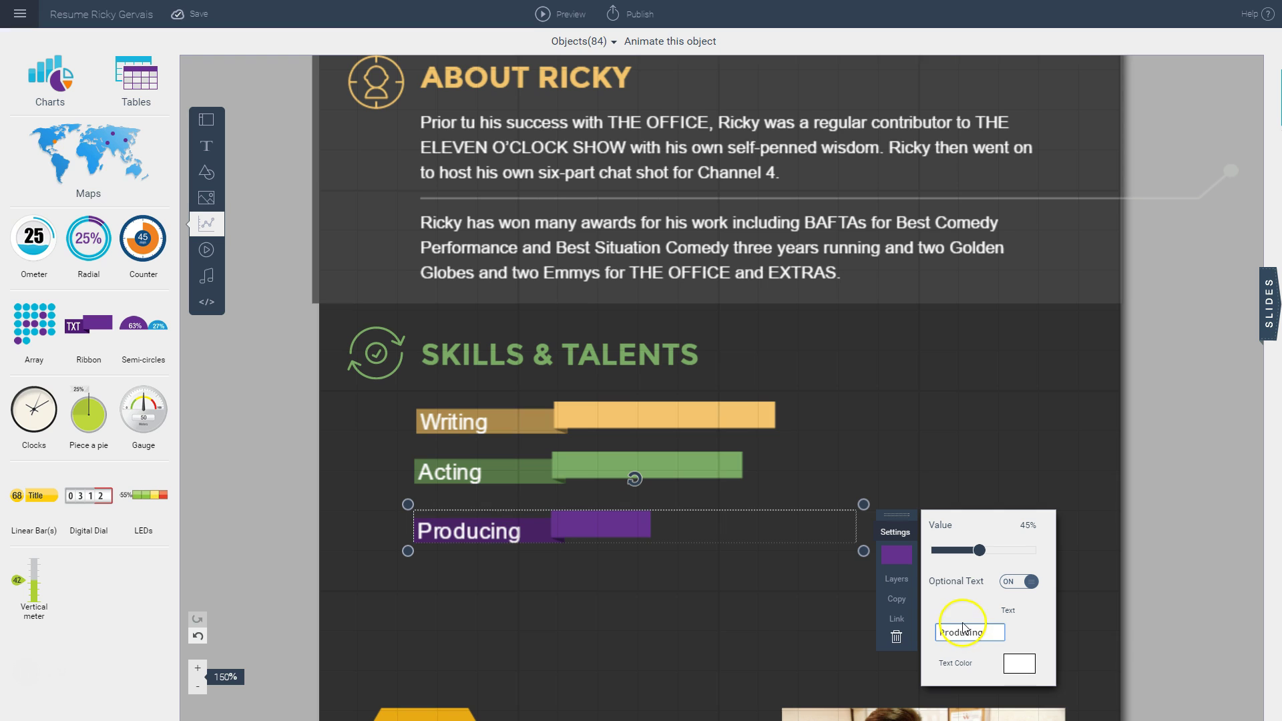
{"action": "left_click", "coordinate": [981, 552]}
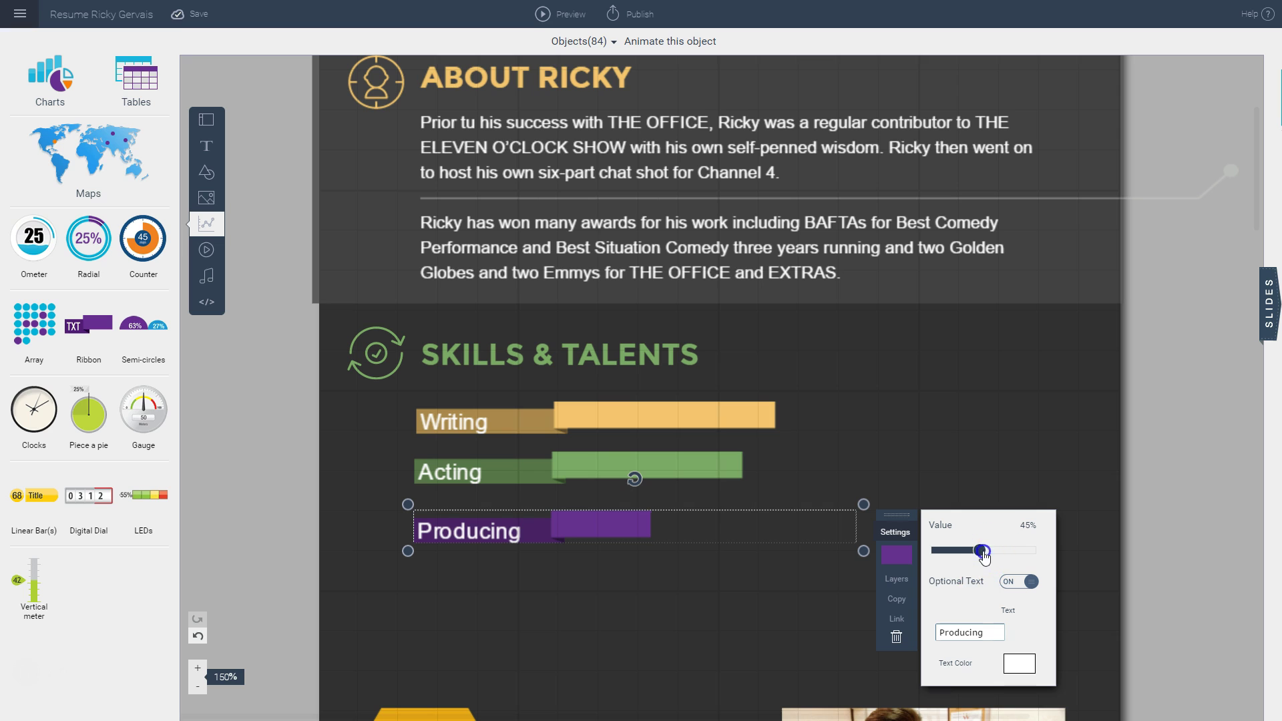
{"action": "left_click_drag", "start_coordinate": [983, 557], "coordinate": [995, 557]}
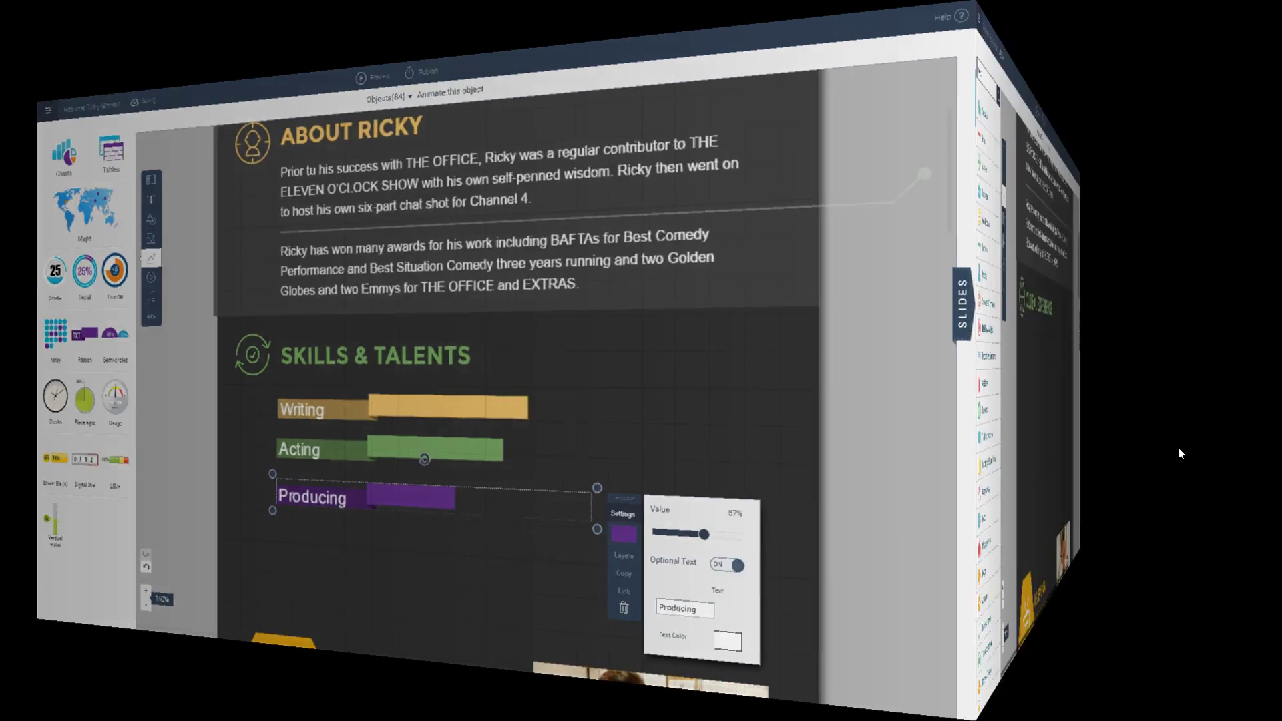
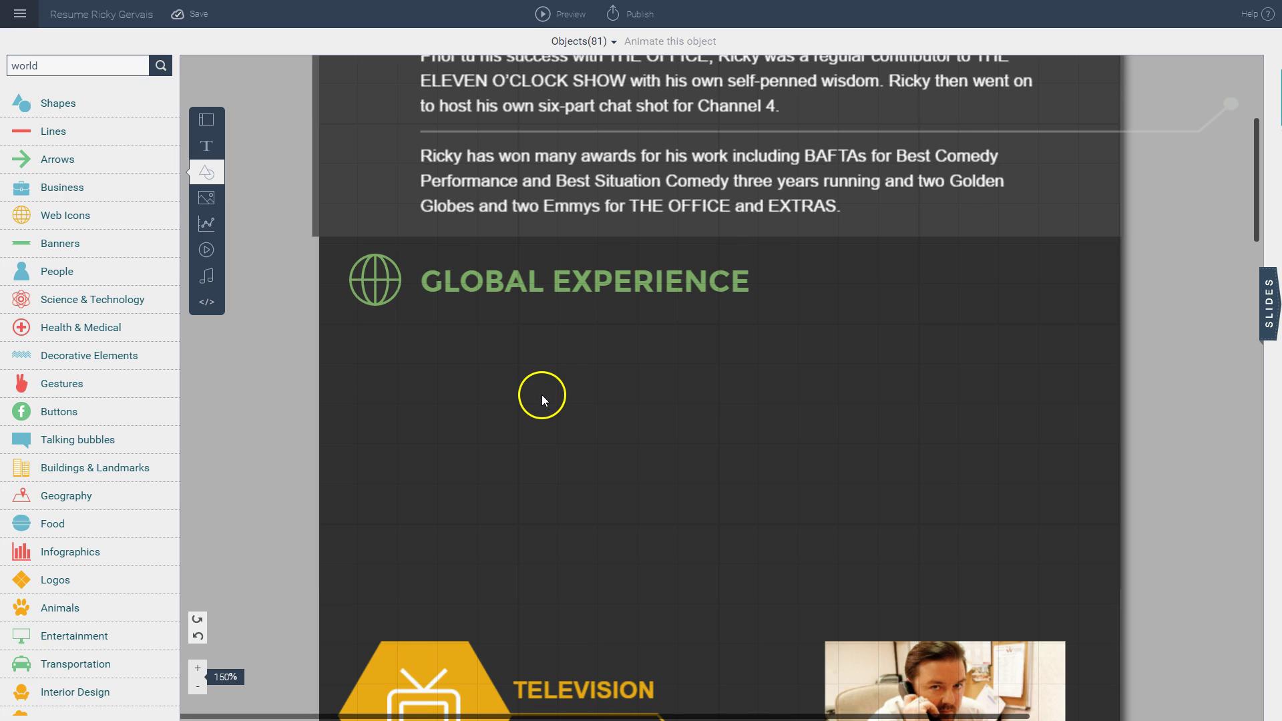
Open a new world map for editing and remove the Area(km2) column from its map data
{"action": "left_click", "coordinate": [207, 227]}
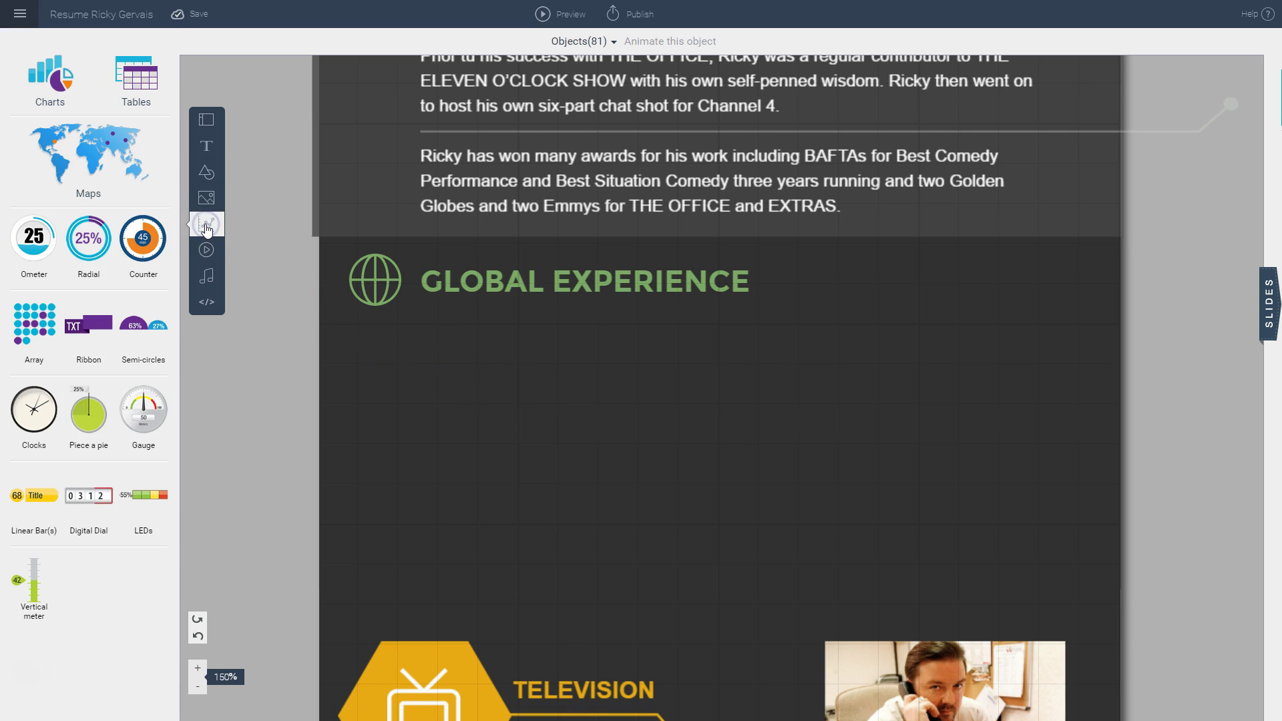
{"action": "left_click", "coordinate": [98, 150]}
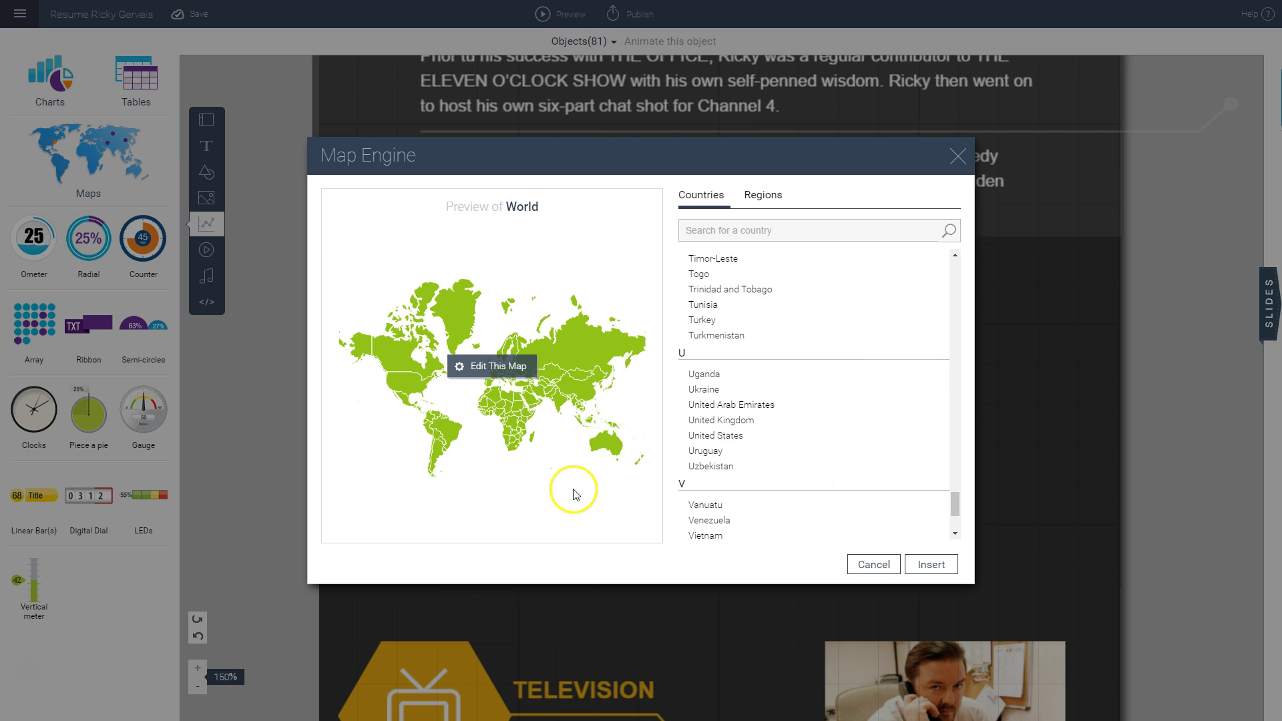
{"action": "left_click", "coordinate": [486, 366]}
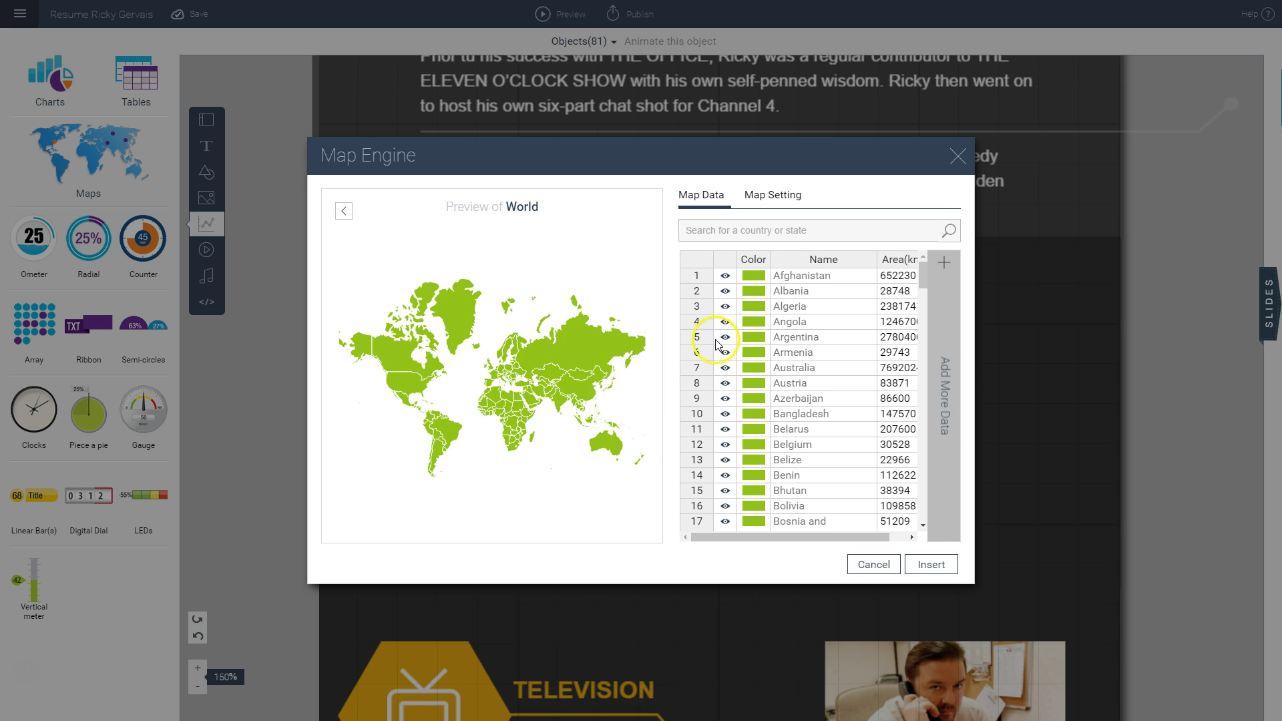
{"action": "mouse_move", "coordinate": [858, 533]}
{"action": "left_mouse_down"}
{"action": "mouse_move", "coordinate": [896, 535]}
{"action": "mouse_move", "coordinate": [875, 546]}
{"action": "left_mouse_up"}
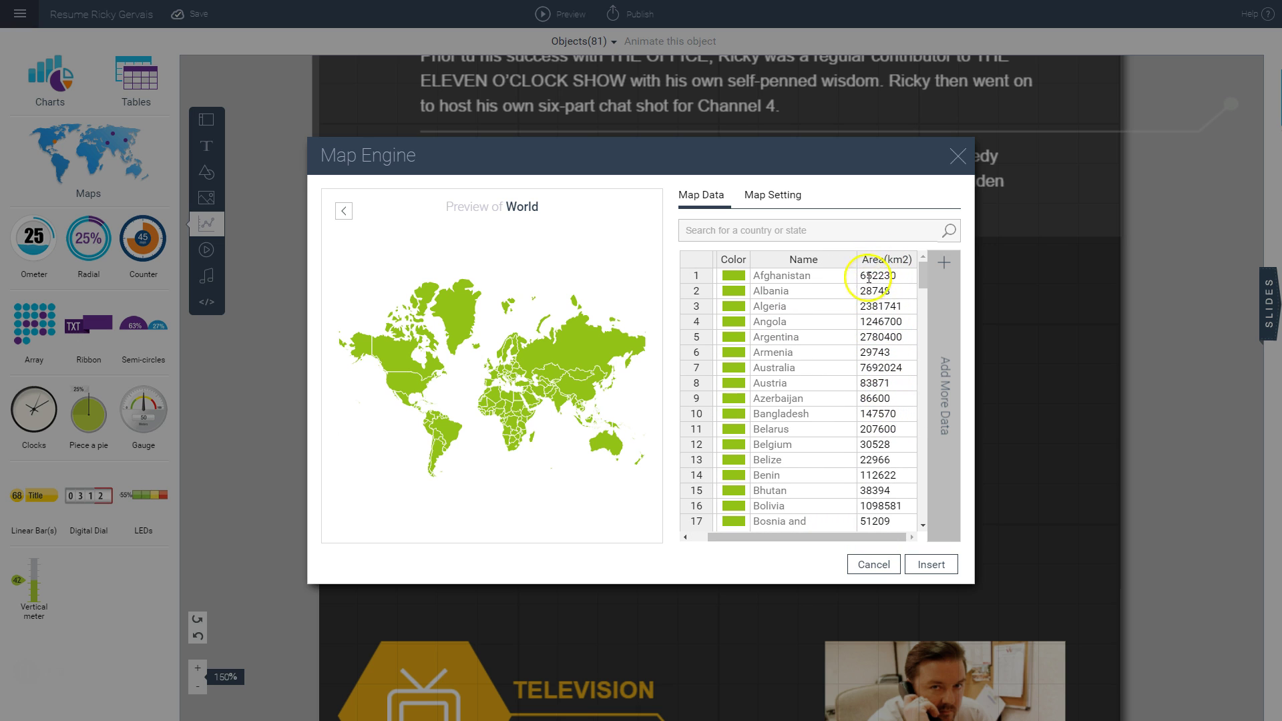
{"action": "right_click", "coordinate": [881, 261]}
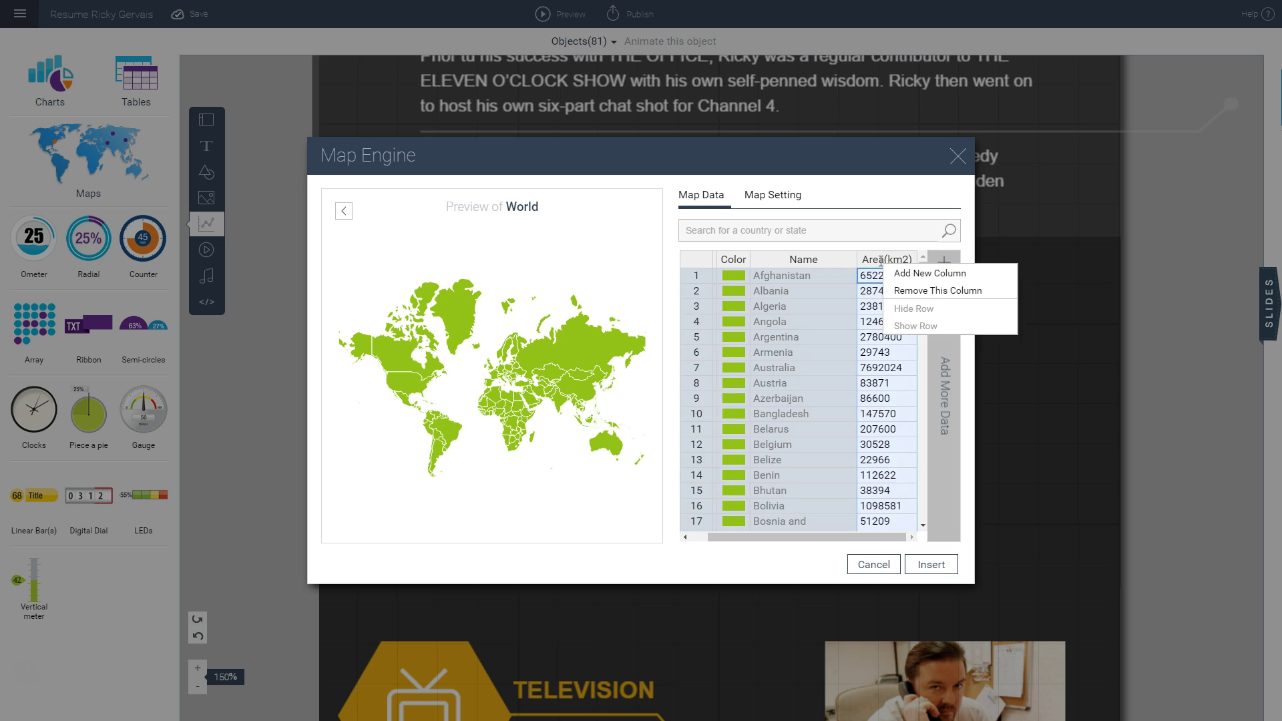
{"action": "left_click", "coordinate": [904, 290]}
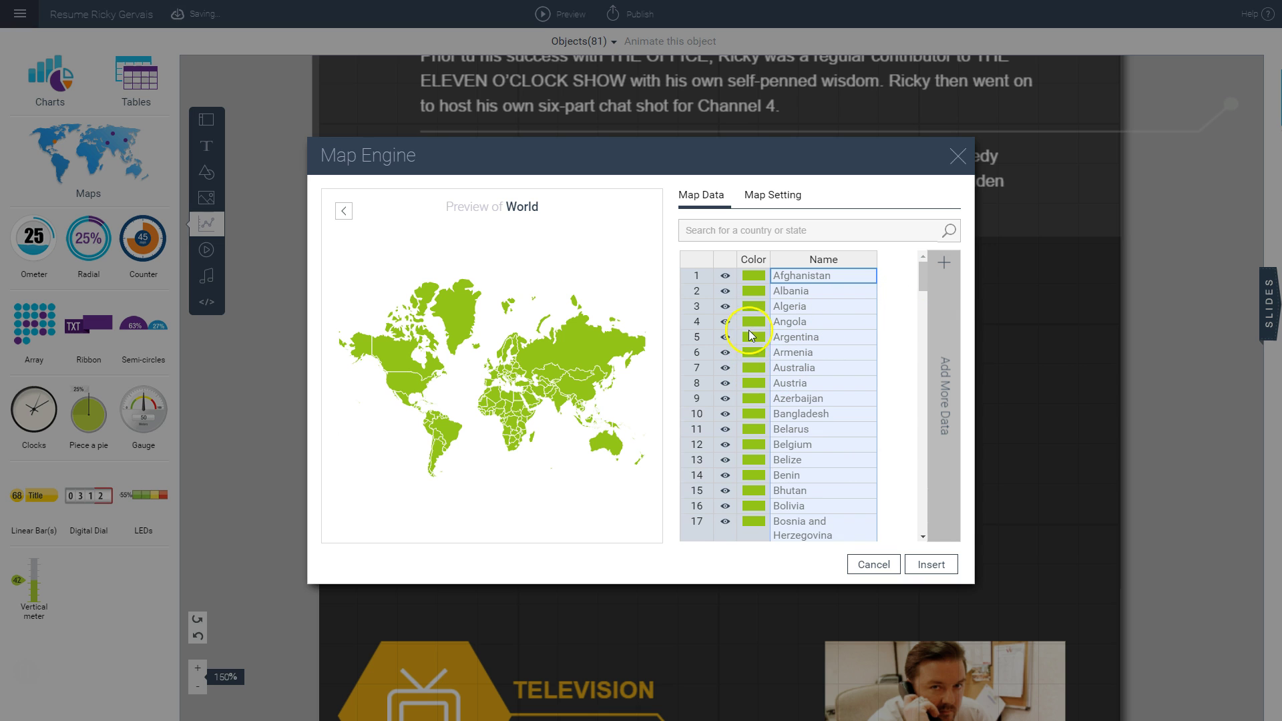
Color the United States light orange in the world map data
{"action": "scroll", "coordinate": [740, 327], "scroll_direction": "down", "scroll_amount": 13}
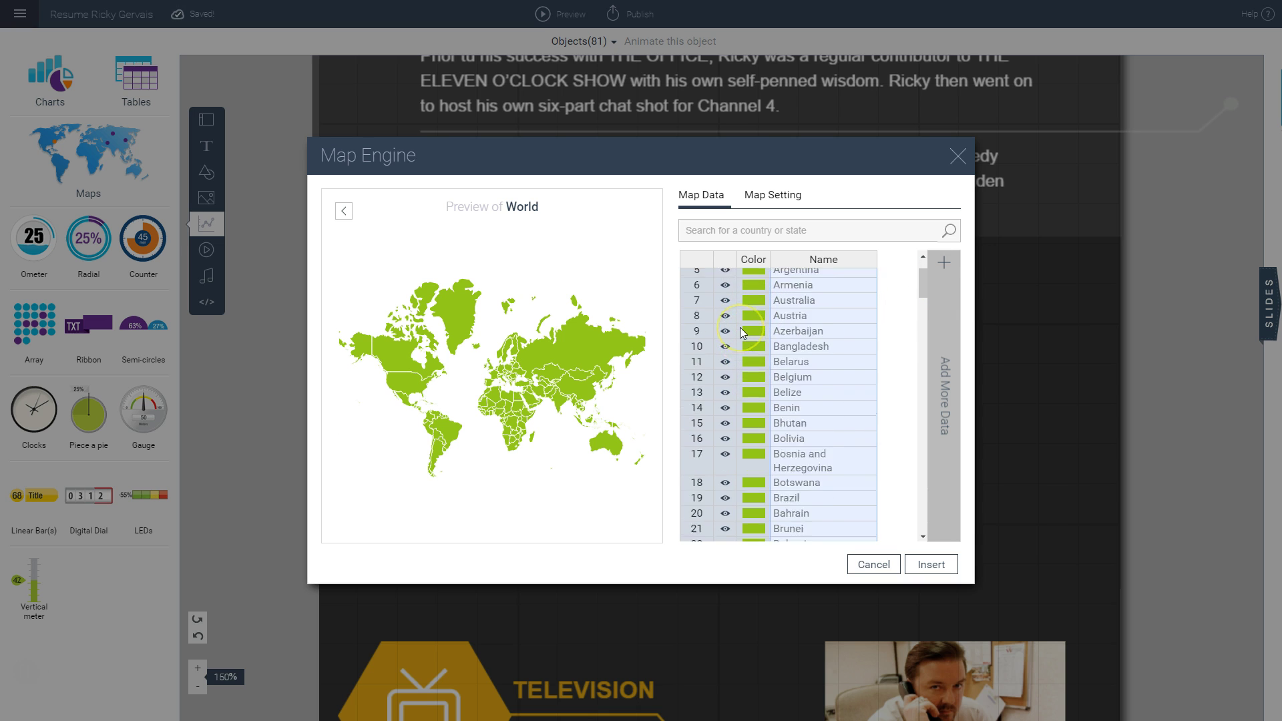
{"action": "scroll", "coordinate": [740, 327], "scroll_direction": "down", "scroll_amount": 20}
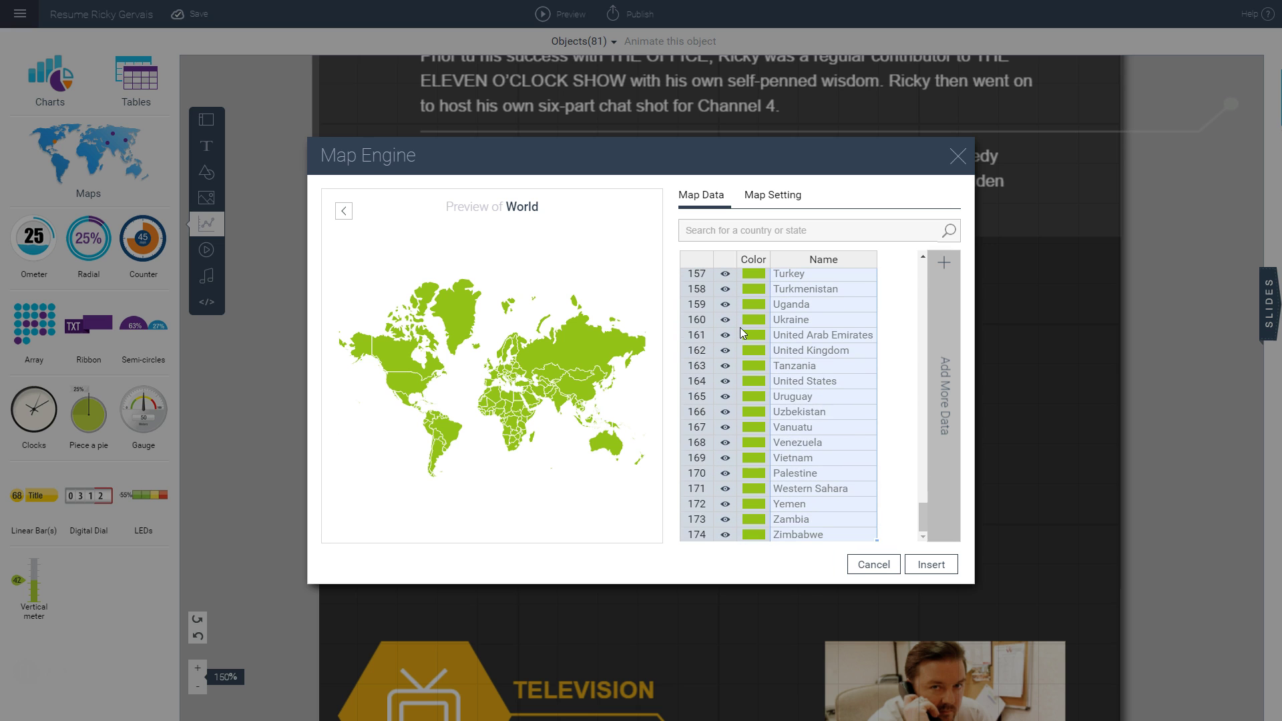
{"action": "left_click", "coordinate": [755, 383]}
{"action": "right_click", "coordinate": [757, 386]}
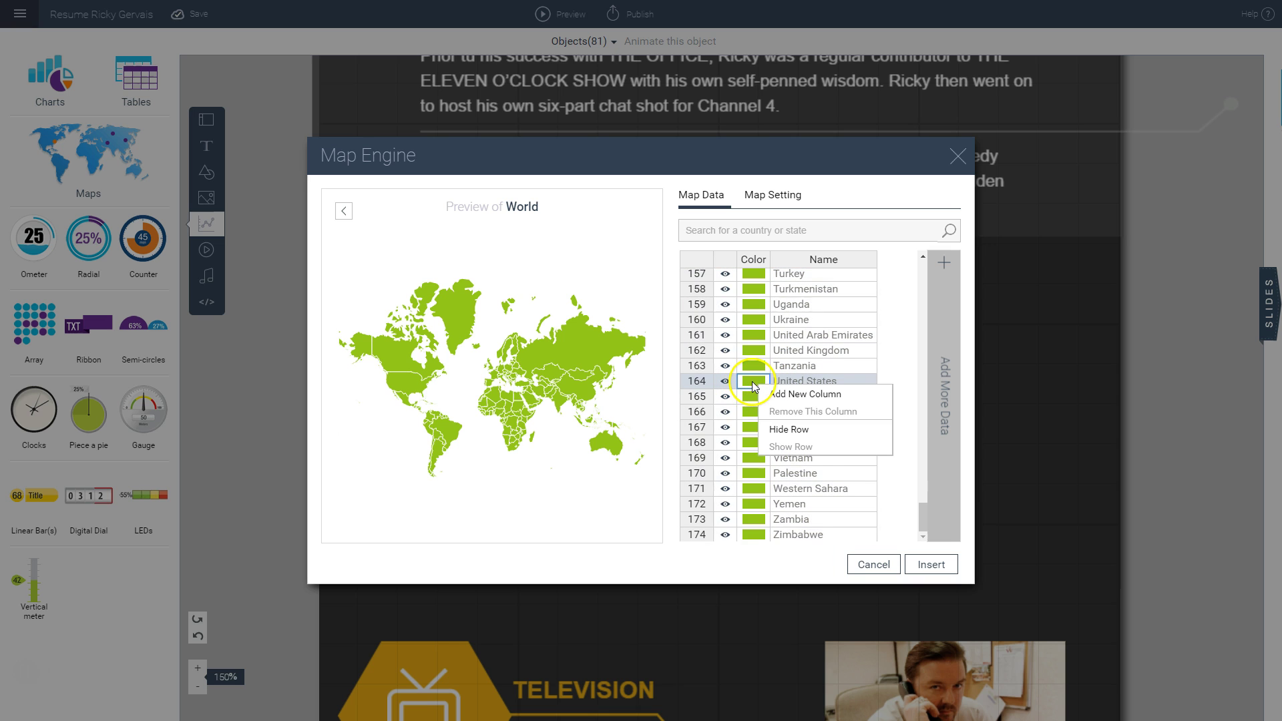
{"action": "left_click", "coordinate": [752, 382]}
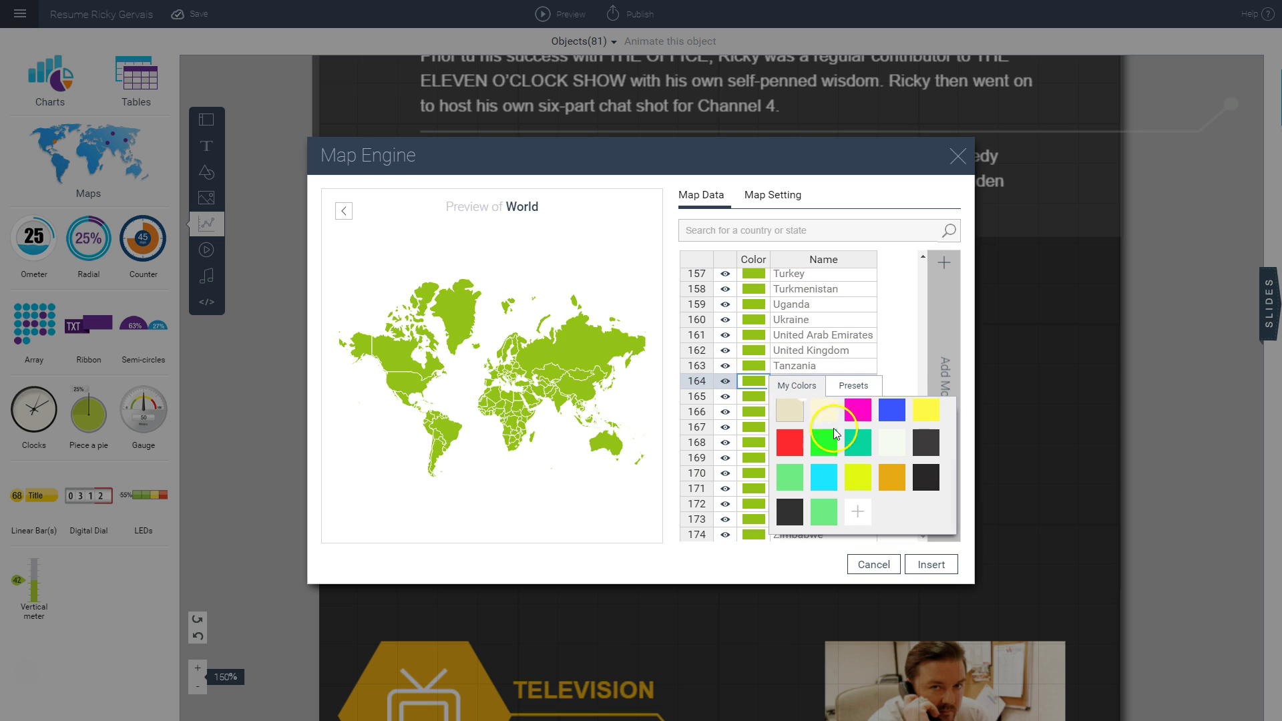
{"action": "scroll", "coordinate": [835, 433], "scroll_direction": "up", "scroll_amount": 3}
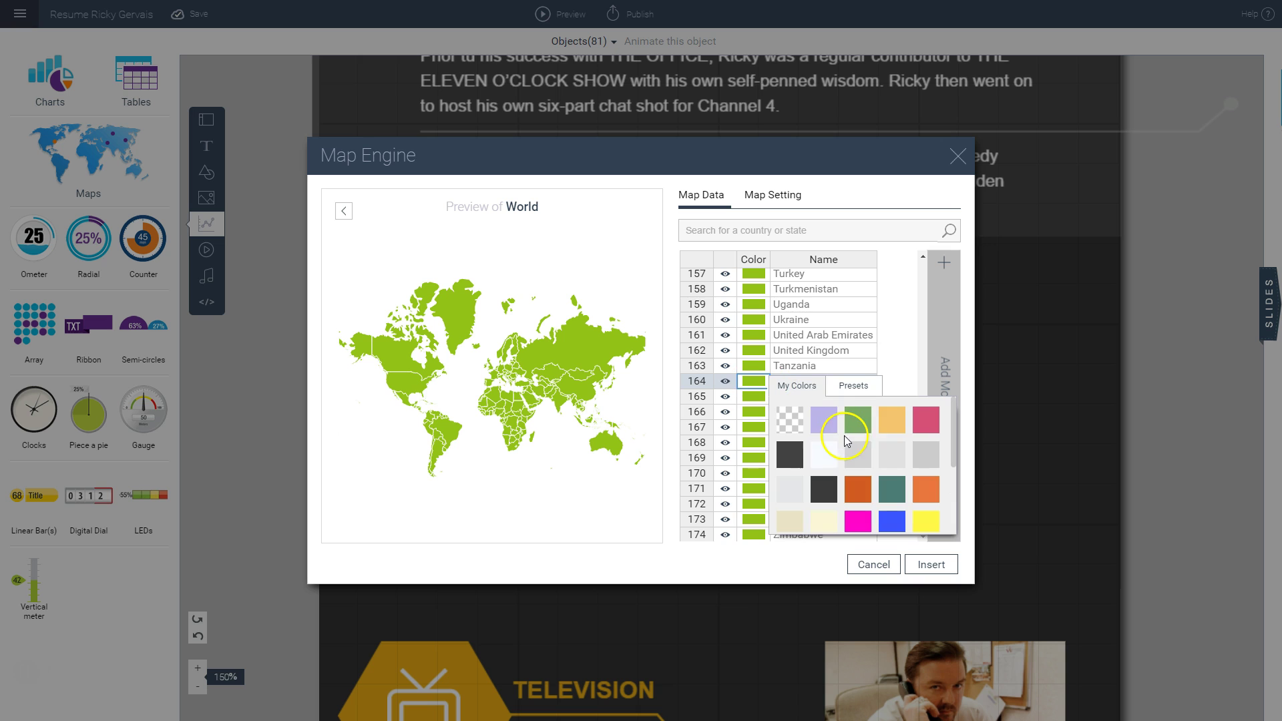
{"action": "left_click", "coordinate": [894, 421]}
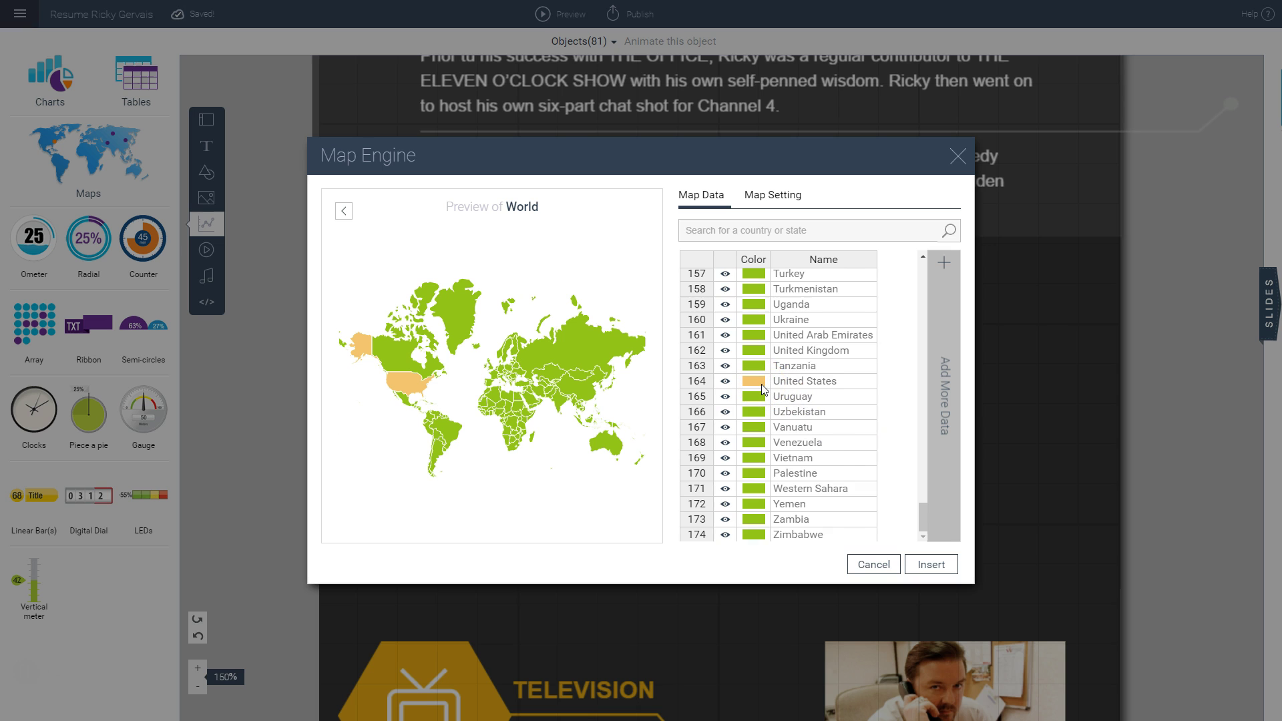
Color Russia light orange in the world map data to match the United States
{"action": "scroll", "coordinate": [763, 385], "scroll_direction": "up", "scroll_amount": 9}
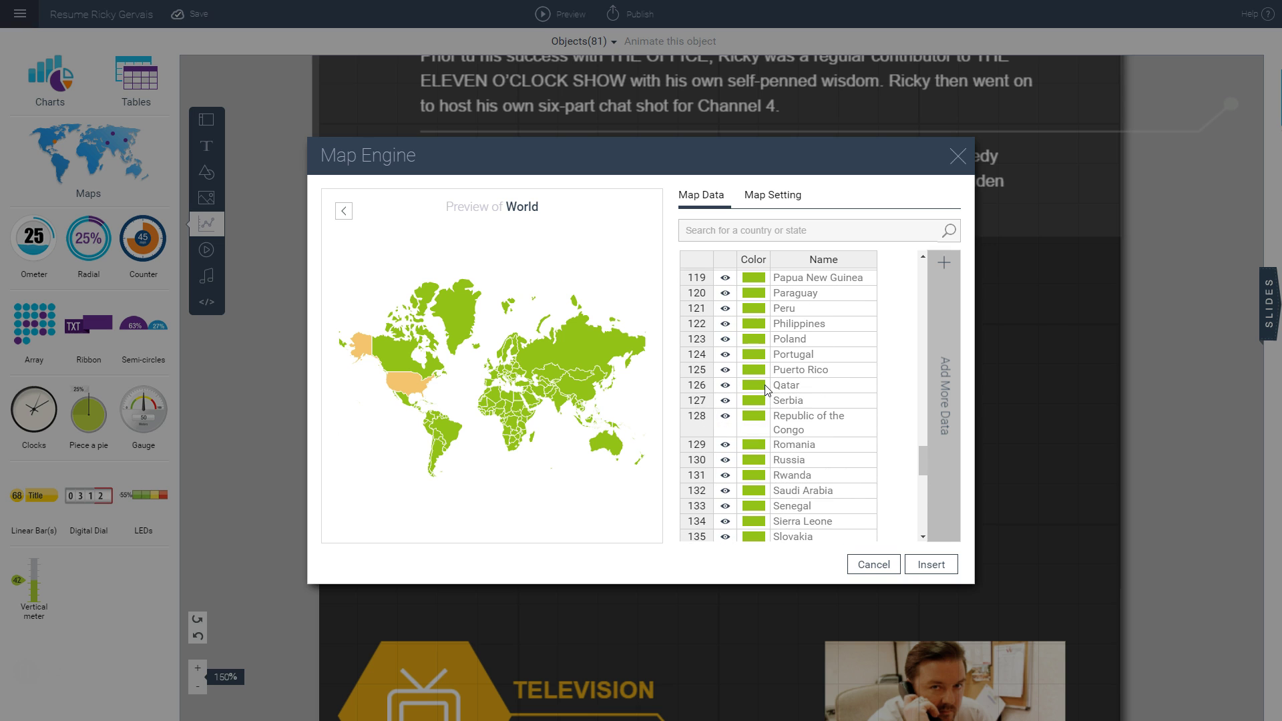
{"action": "scroll", "coordinate": [765, 389], "scroll_direction": "up", "scroll_amount": 2}
{"action": "scroll", "coordinate": [765, 389], "scroll_direction": "down", "scroll_amount": 2}
{"action": "scroll", "coordinate": [765, 390], "scroll_direction": "down", "scroll_amount": 1}
{"action": "left_click", "coordinate": [757, 394]}
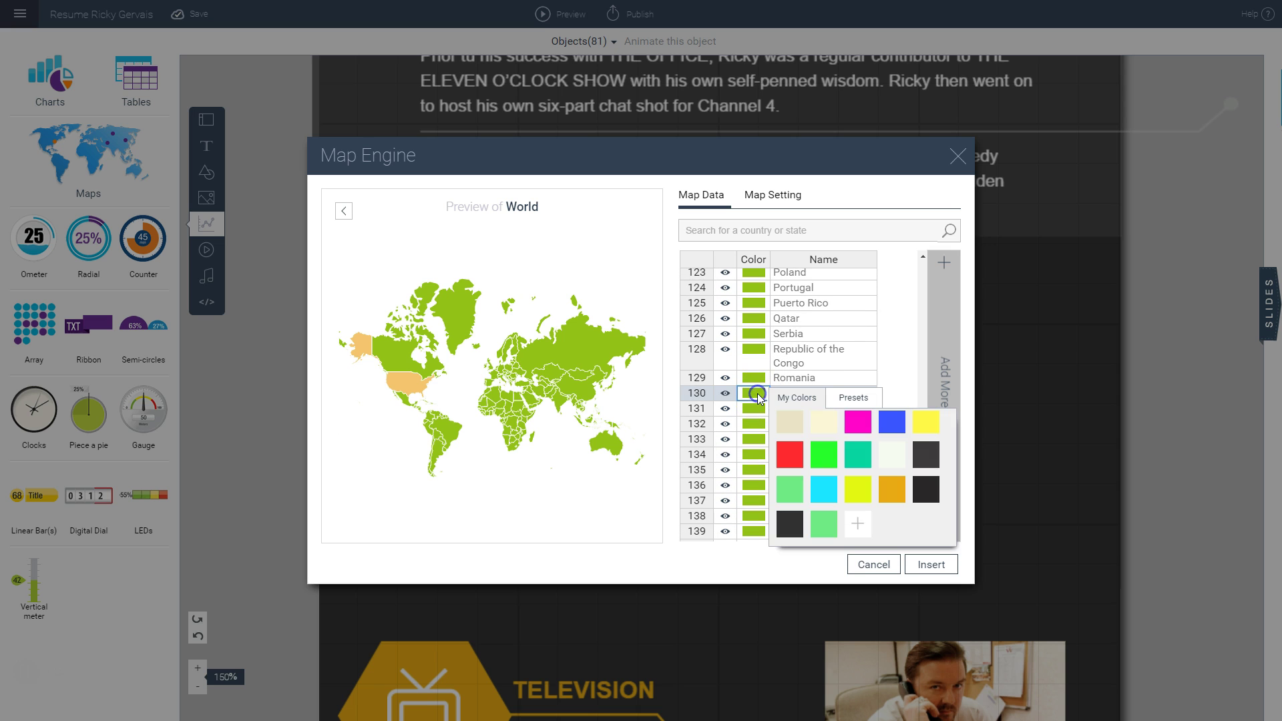
{"action": "scroll", "coordinate": [841, 434], "scroll_direction": "up", "scroll_amount": 3}
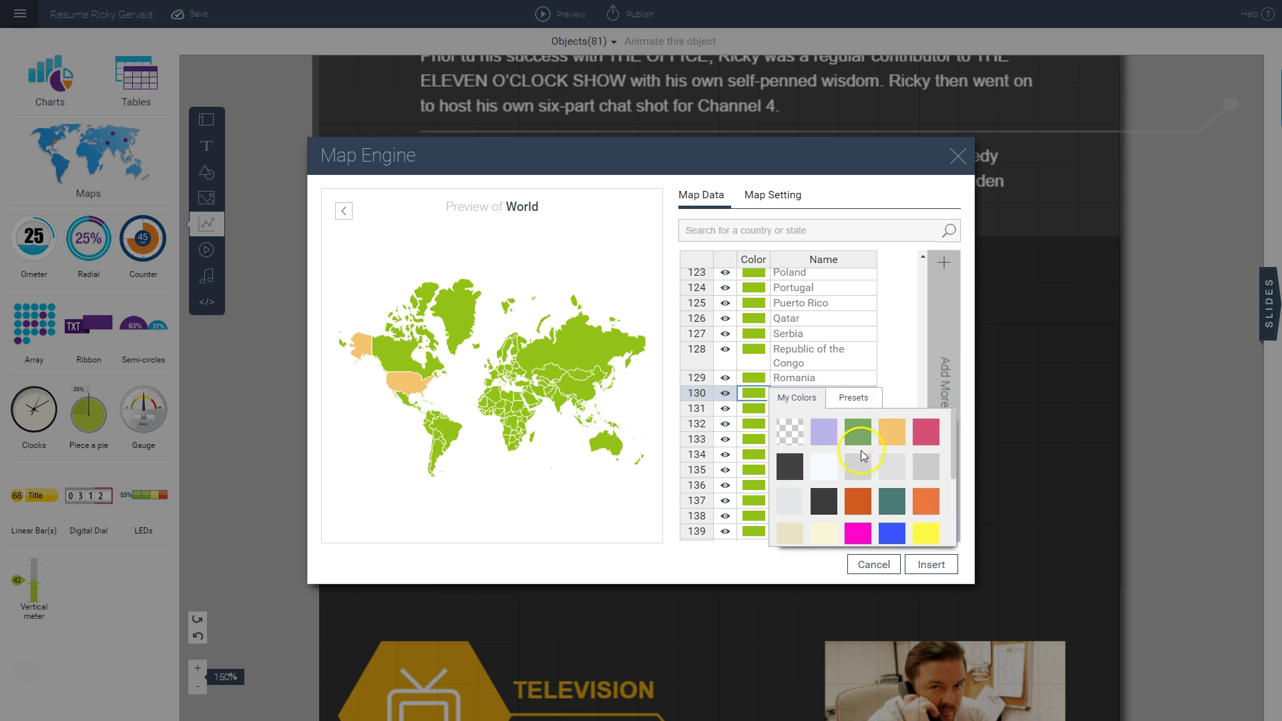
{"action": "left_click", "coordinate": [903, 442]}
Color Brazil with the same light orange in the world map data
{"action": "scroll", "coordinate": [773, 392], "scroll_direction": "up", "scroll_amount": 2}
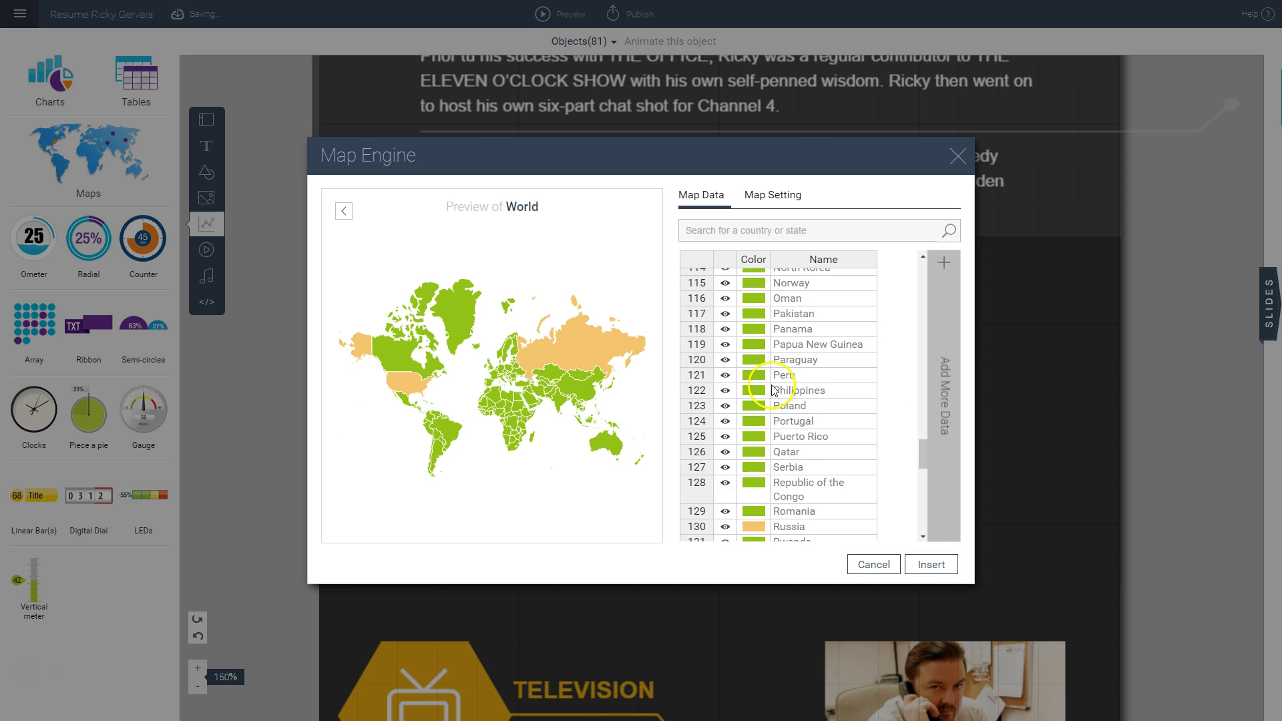
{"action": "scroll", "coordinate": [774, 390], "scroll_direction": "up", "scroll_amount": 20}
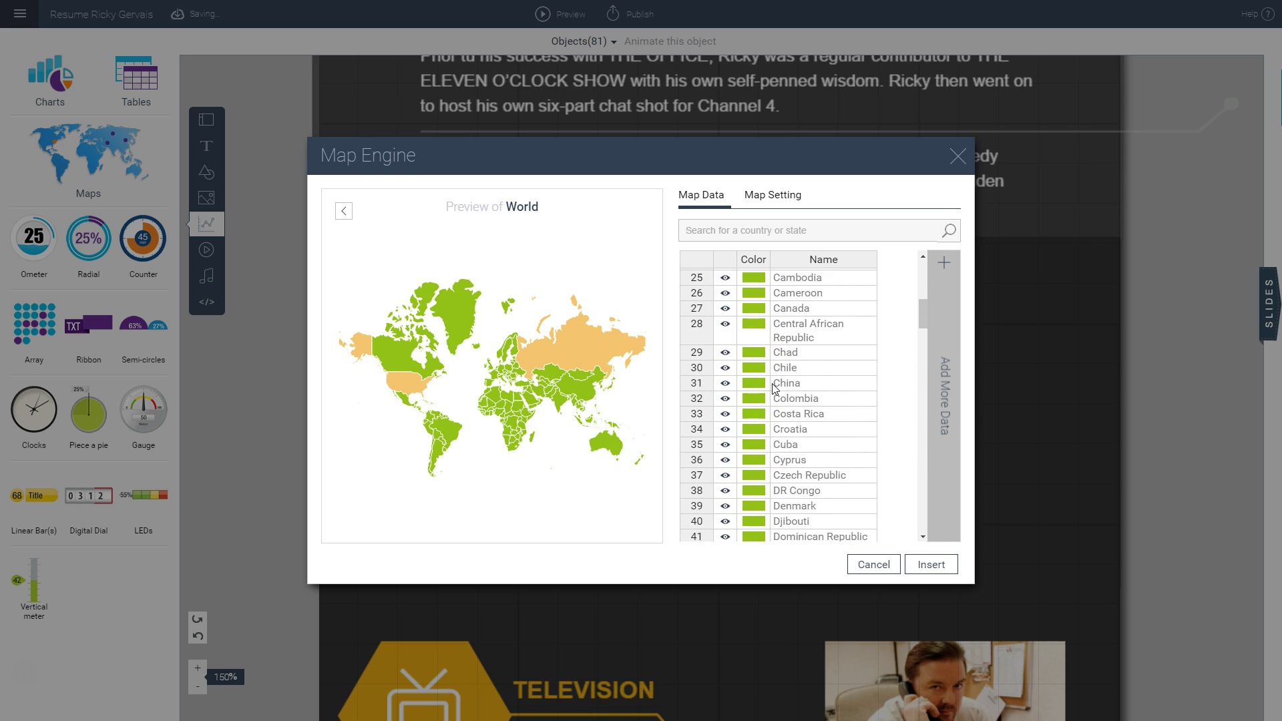
{"action": "scroll", "coordinate": [773, 390], "scroll_direction": "up", "scroll_amount": 3}
{"action": "left_click", "coordinate": [753, 384]}
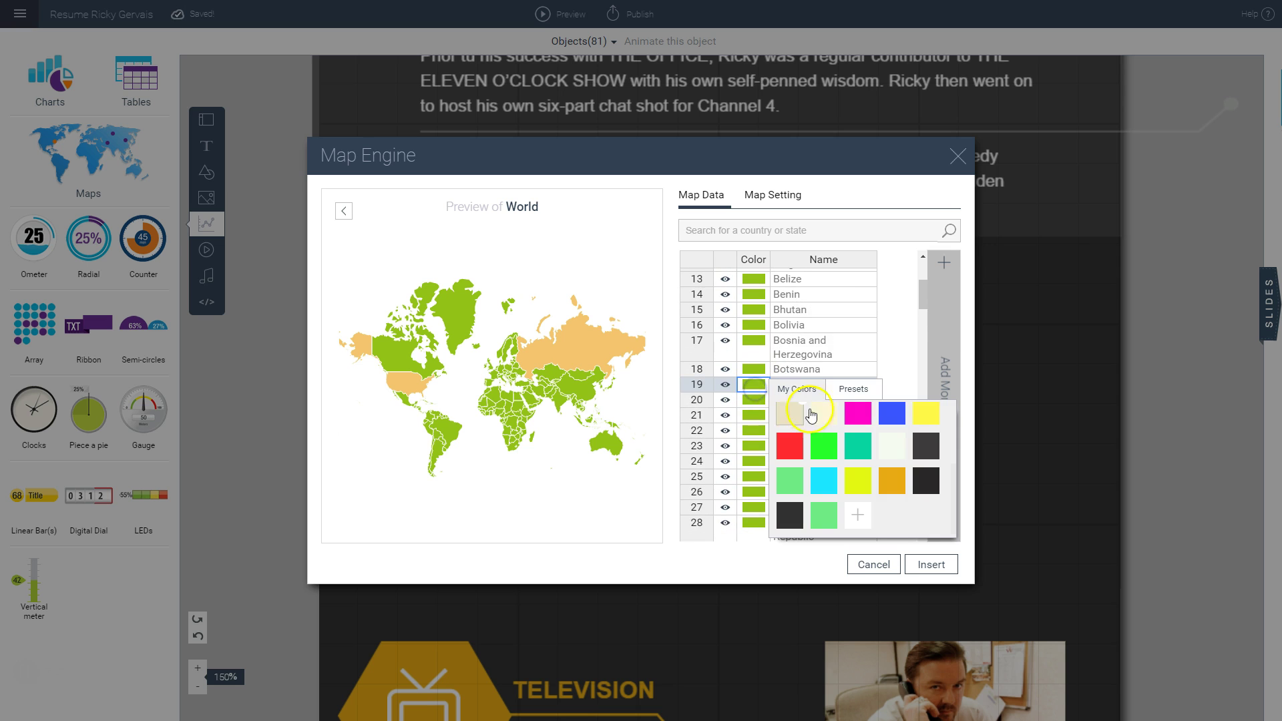
{"action": "left_click", "coordinate": [858, 414]}
Give Australia the same light orange color in the world map data
{"action": "scroll", "coordinate": [757, 404], "scroll_direction": "up", "scroll_amount": 4}
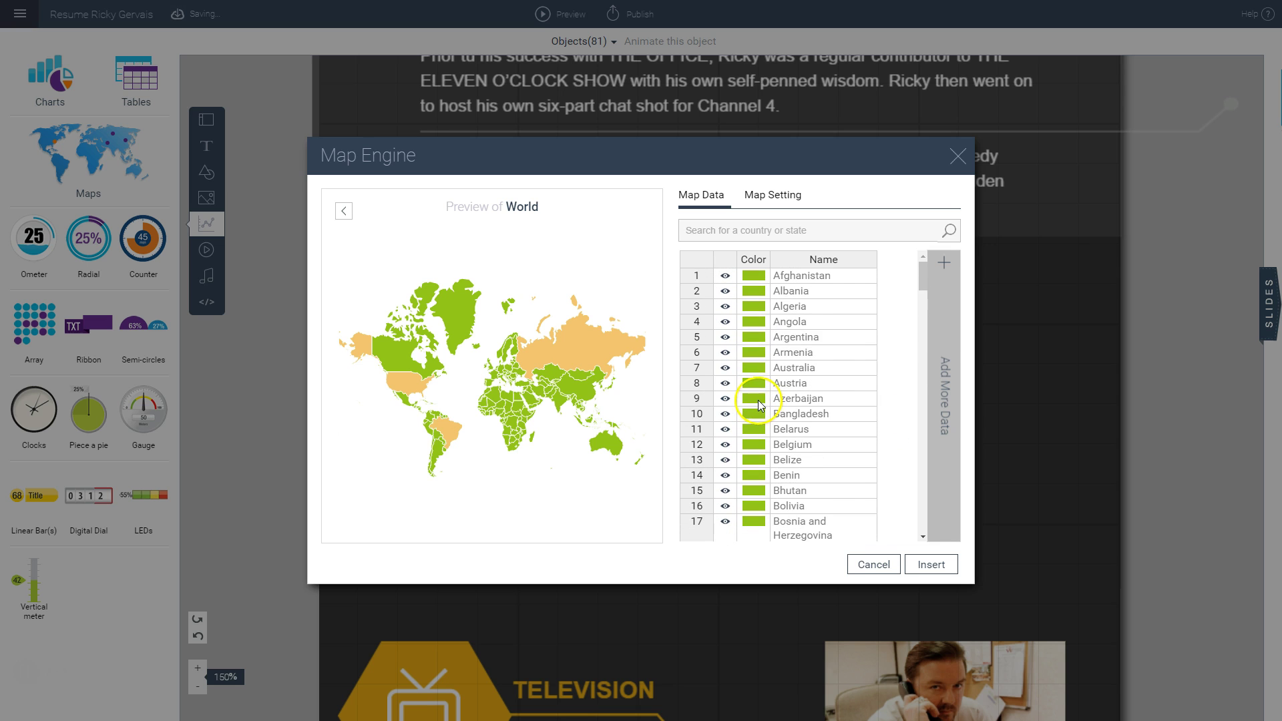
{"action": "left_click", "coordinate": [754, 368]}
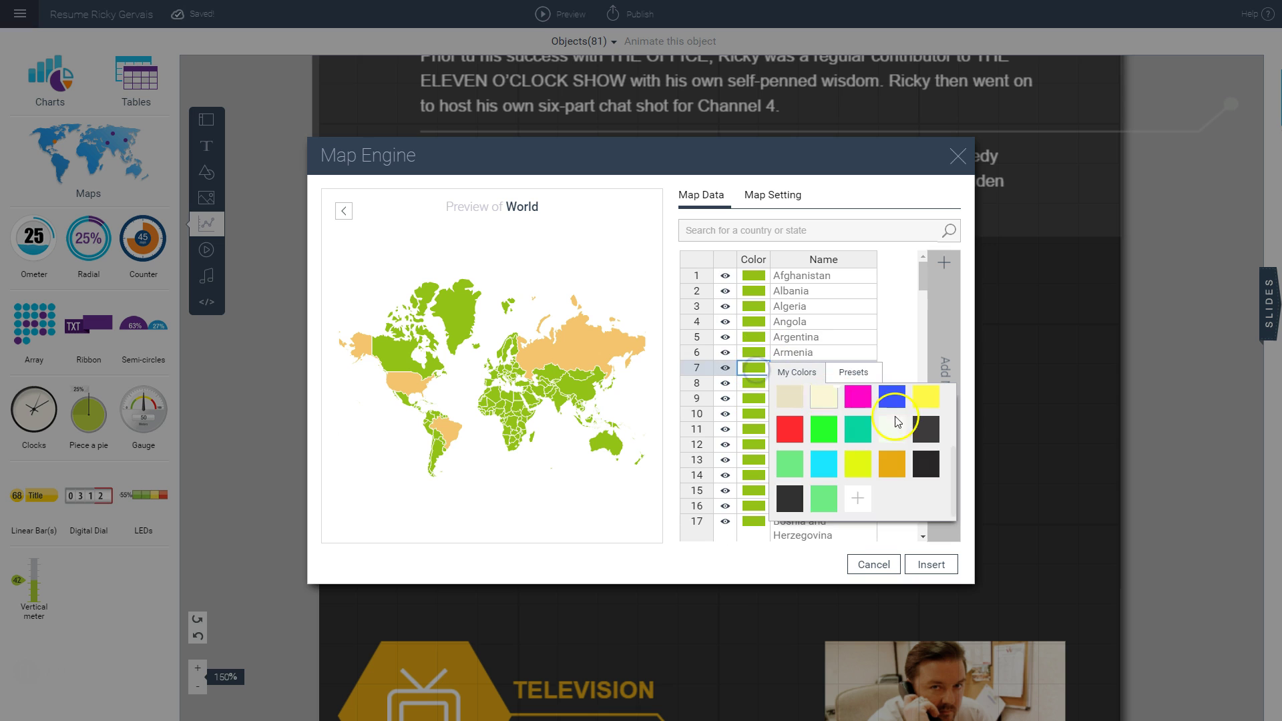
{"action": "left_click", "coordinate": [888, 415]}
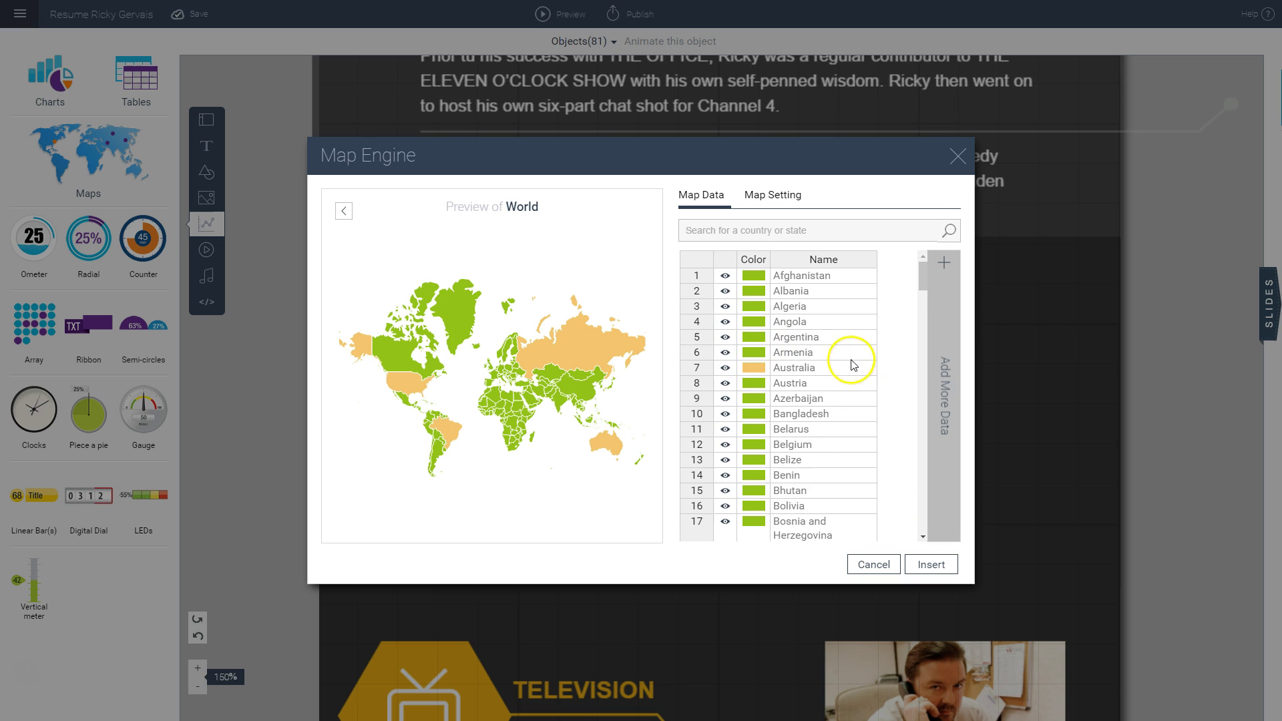
Insert the world map, place it beneath the "GLOBAL EXPERIENCE" heading and shrink it slightly to fit above the Television section
{"action": "left_click", "coordinate": [929, 565]}
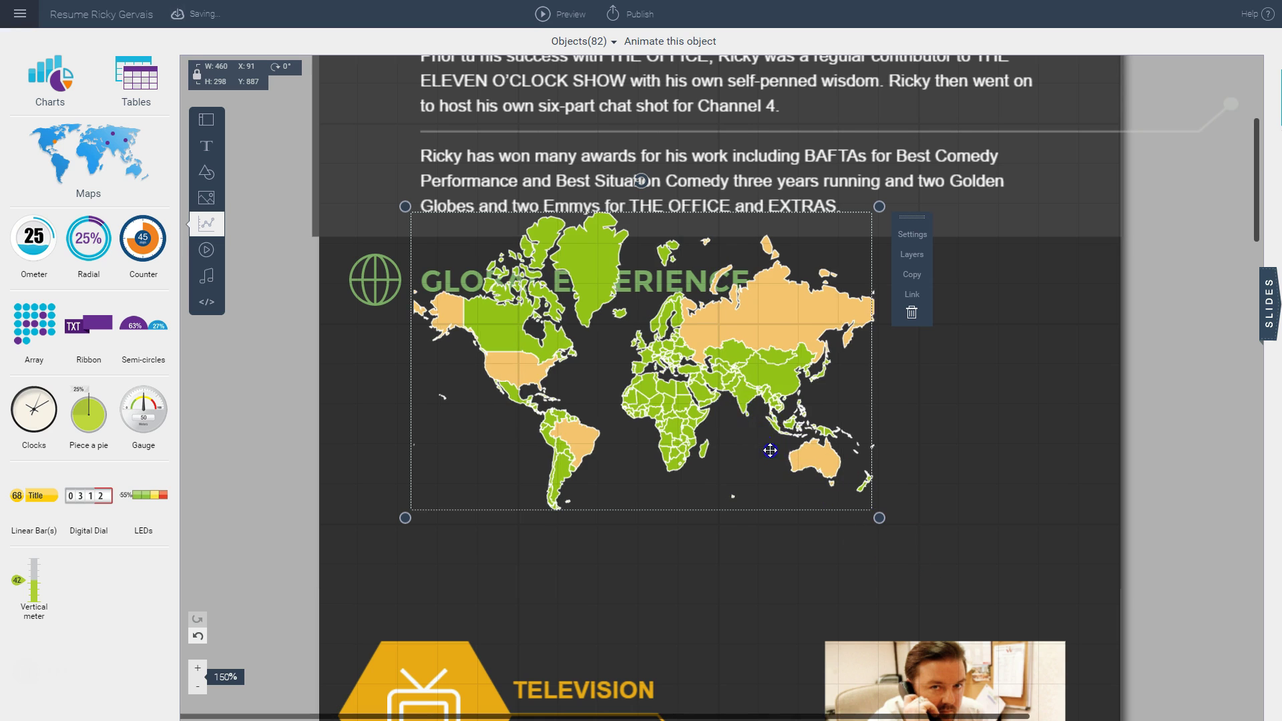
{"action": "left_click_drag", "start_coordinate": [770, 450], "coordinate": [792, 487]}
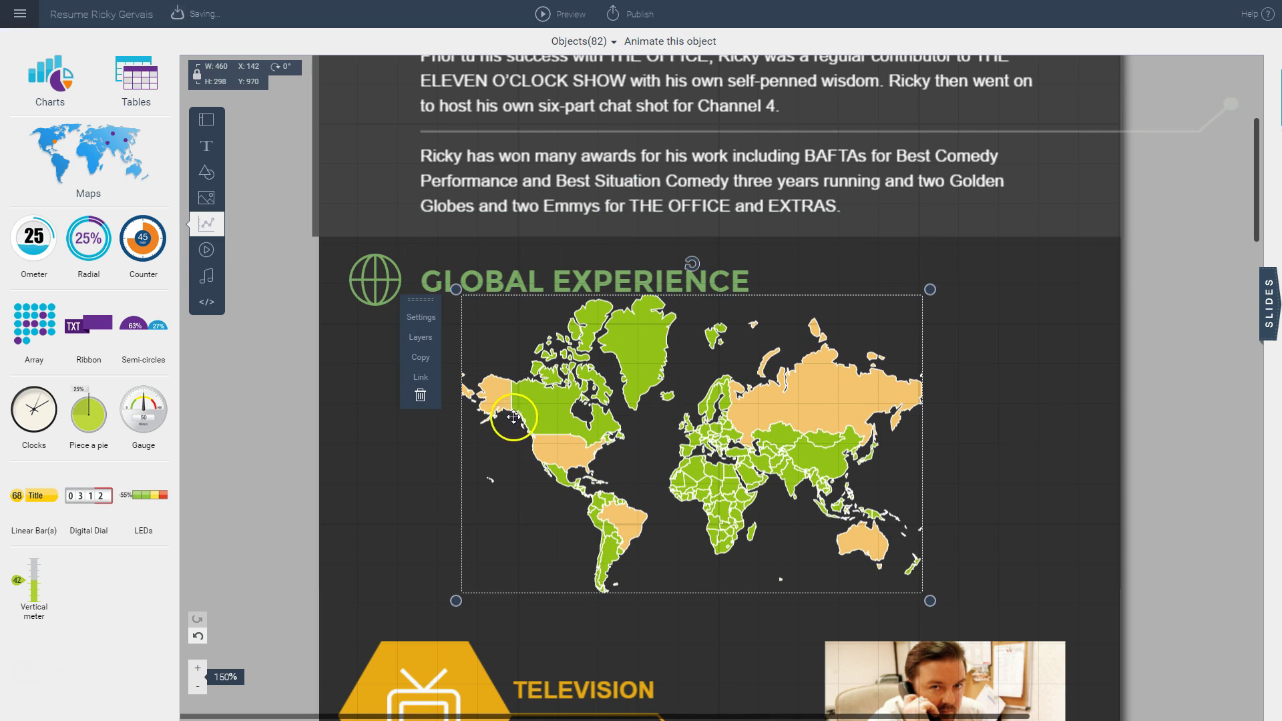
{"action": "left_click", "coordinate": [930, 603]}
{"action": "left_click_drag", "start_coordinate": [933, 605], "coordinate": [890, 562]}
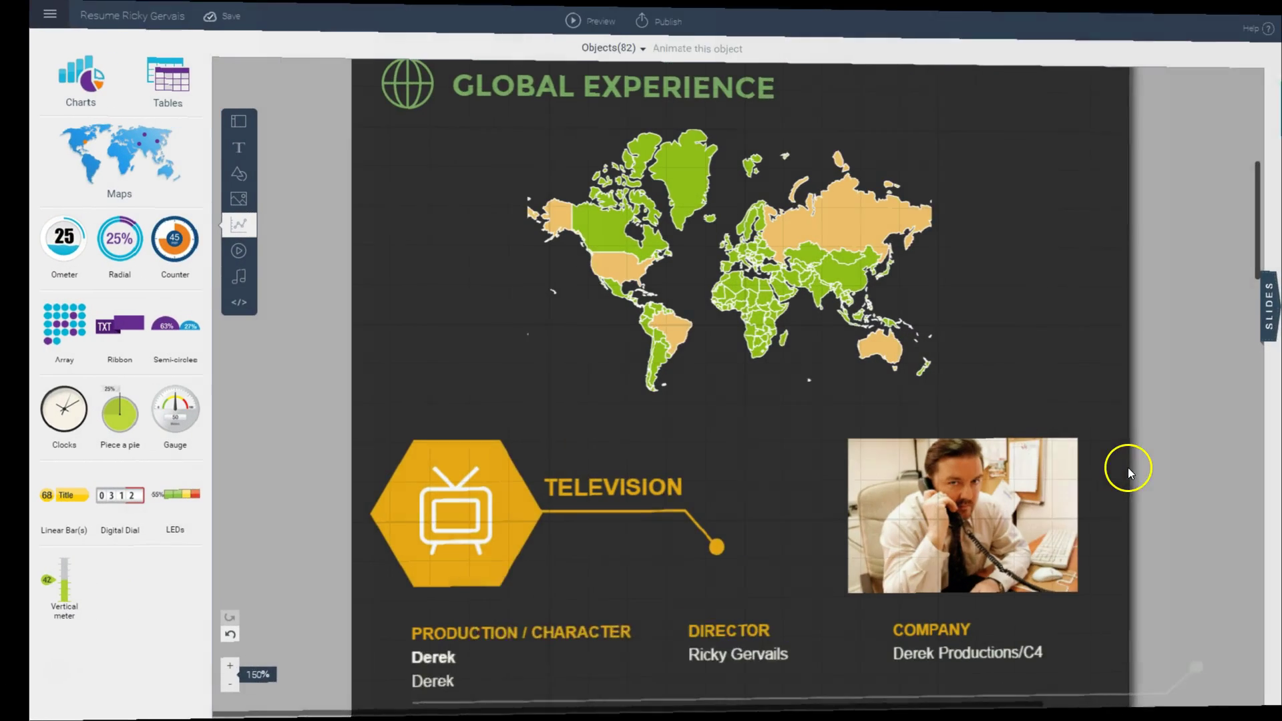
Delete the orange hexagon and the white TV icon beside the "TELEVISION" heading
{"action": "scroll", "coordinate": [1136, 463], "scroll_direction": "down", "scroll_amount": 3}
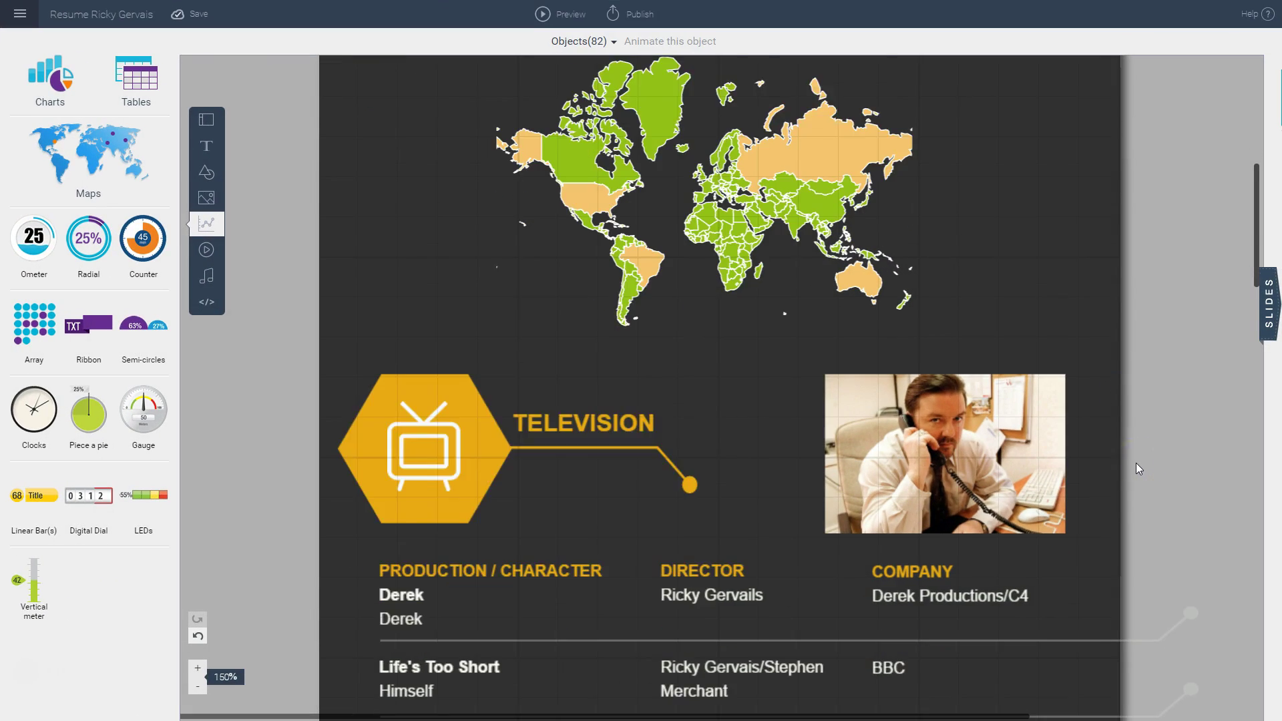
{"action": "scroll", "coordinate": [1139, 468], "scroll_direction": "down", "scroll_amount": 1}
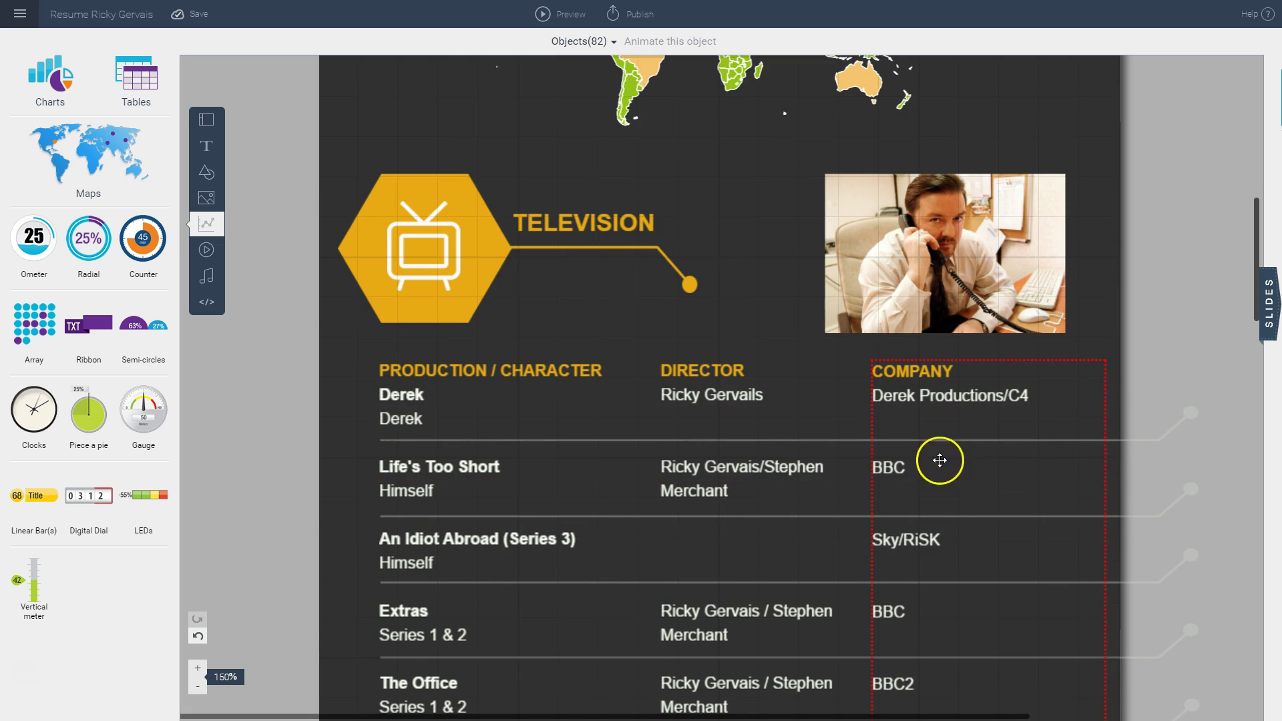
{"action": "left_click", "coordinate": [478, 246]}
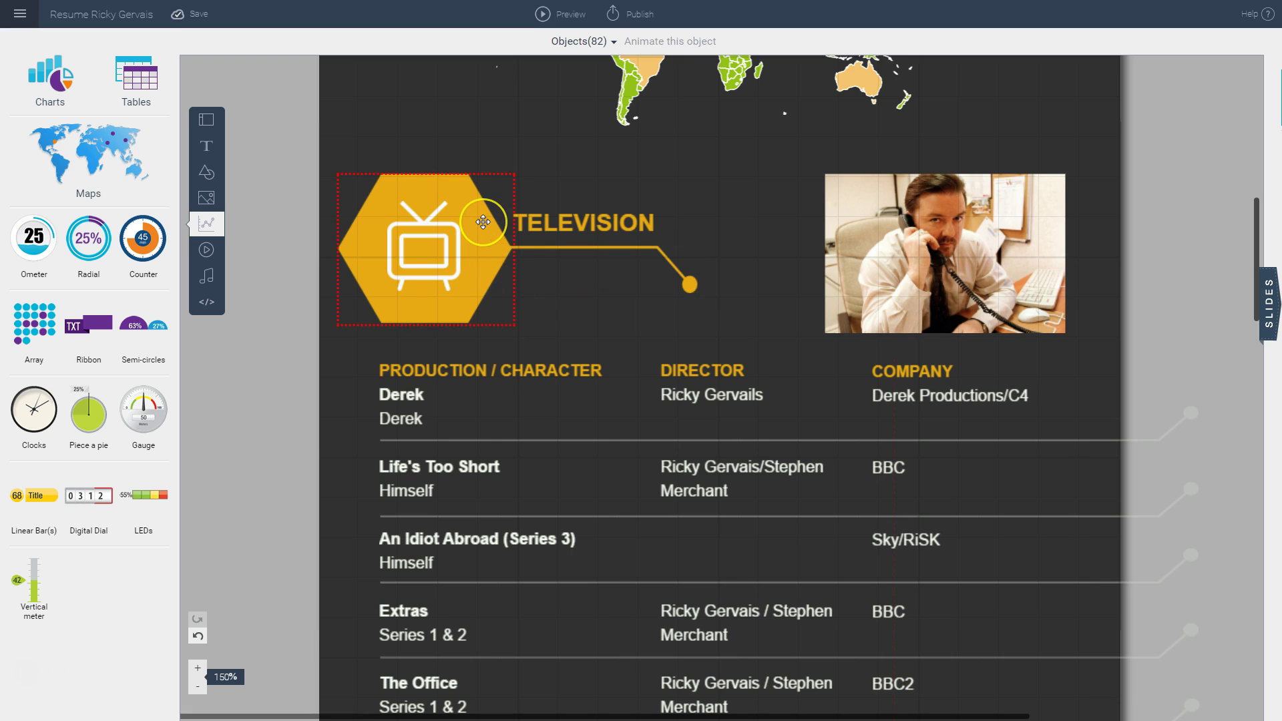
{"action": "right_click", "coordinate": [483, 221]}
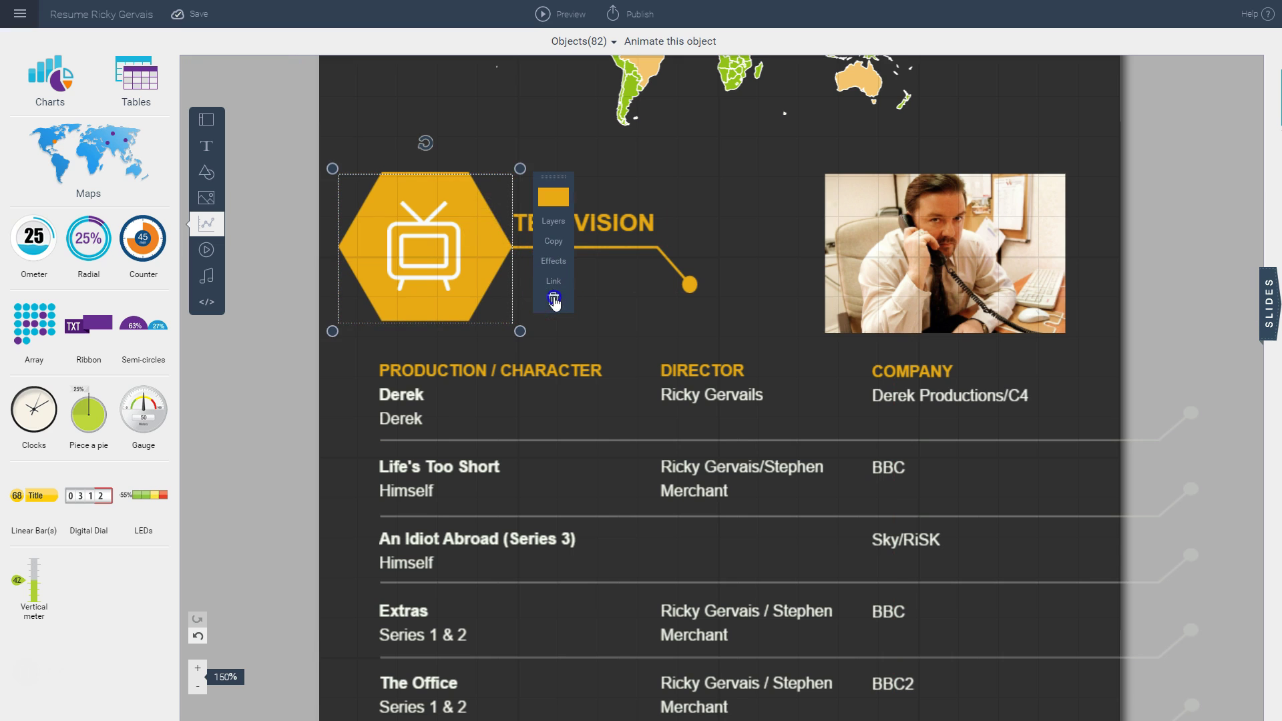
{"action": "left_click", "coordinate": [551, 304]}
{"action": "right_click", "coordinate": [452, 256]}
{"action": "left_click", "coordinate": [502, 321]}
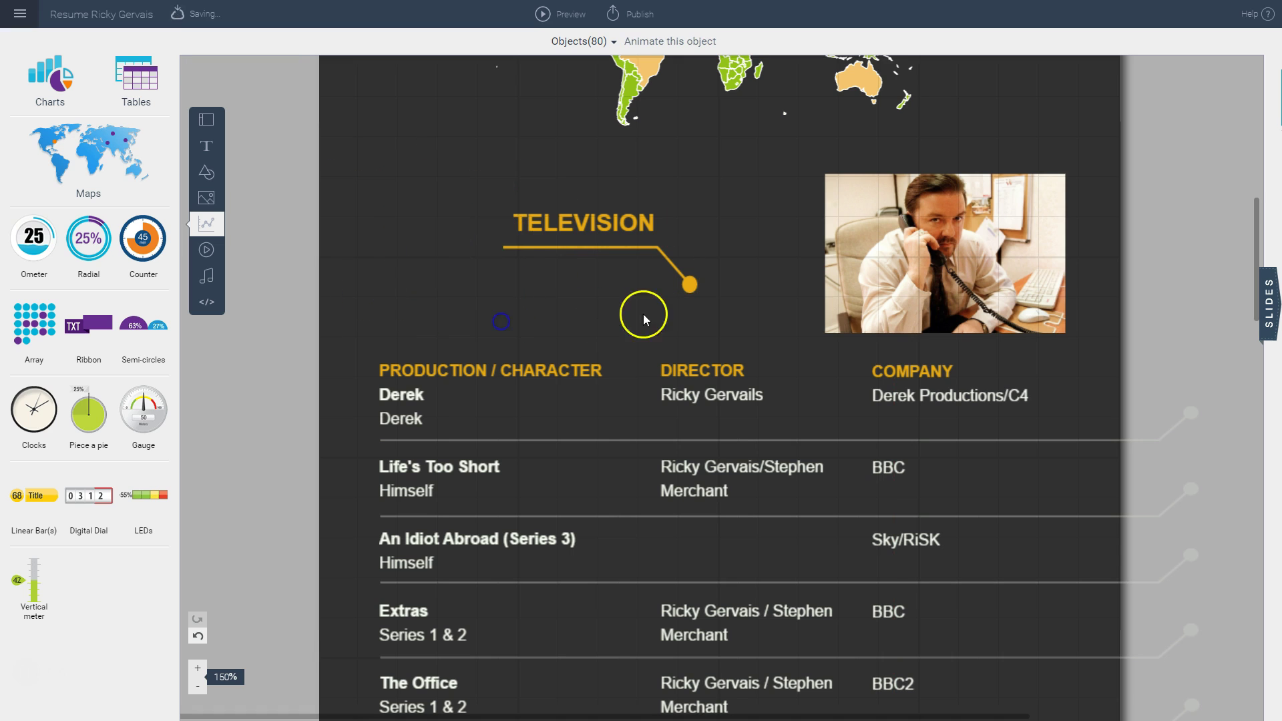
Browse the frame shapes for the Television photo and give it an octagonal frame
{"action": "left_click", "coordinate": [900, 259]}
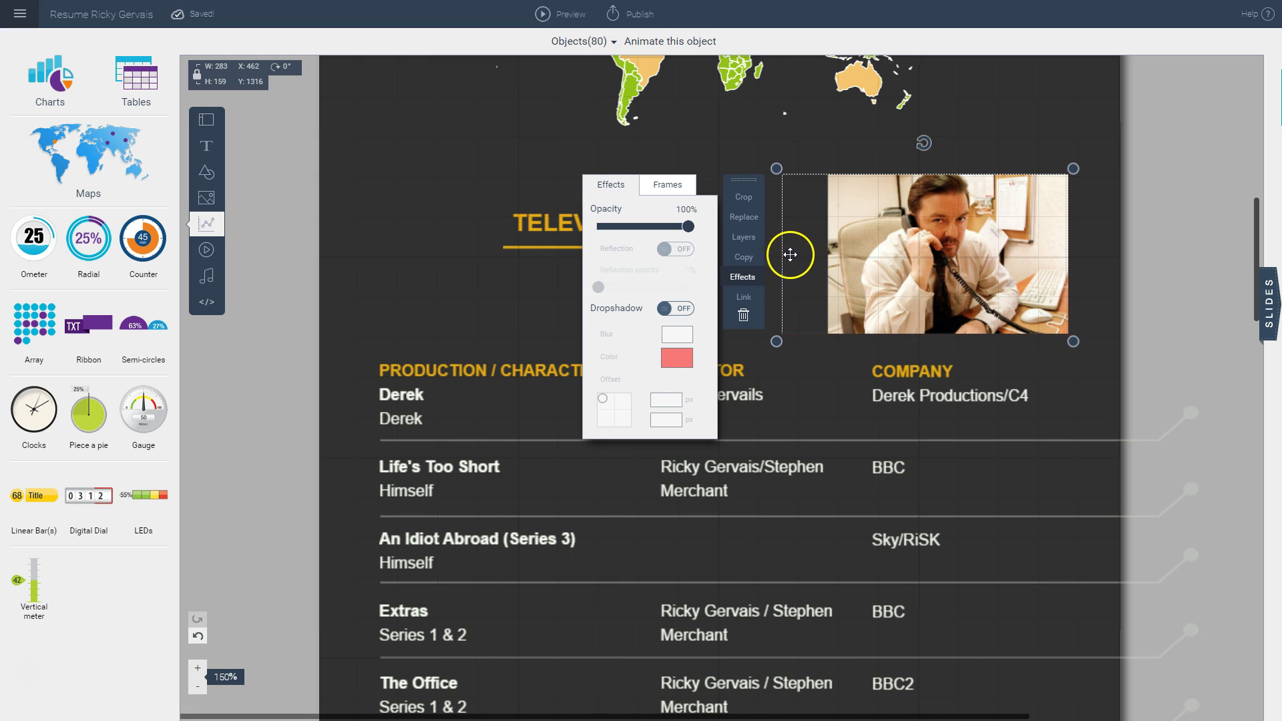
{"action": "left_click", "coordinate": [665, 188]}
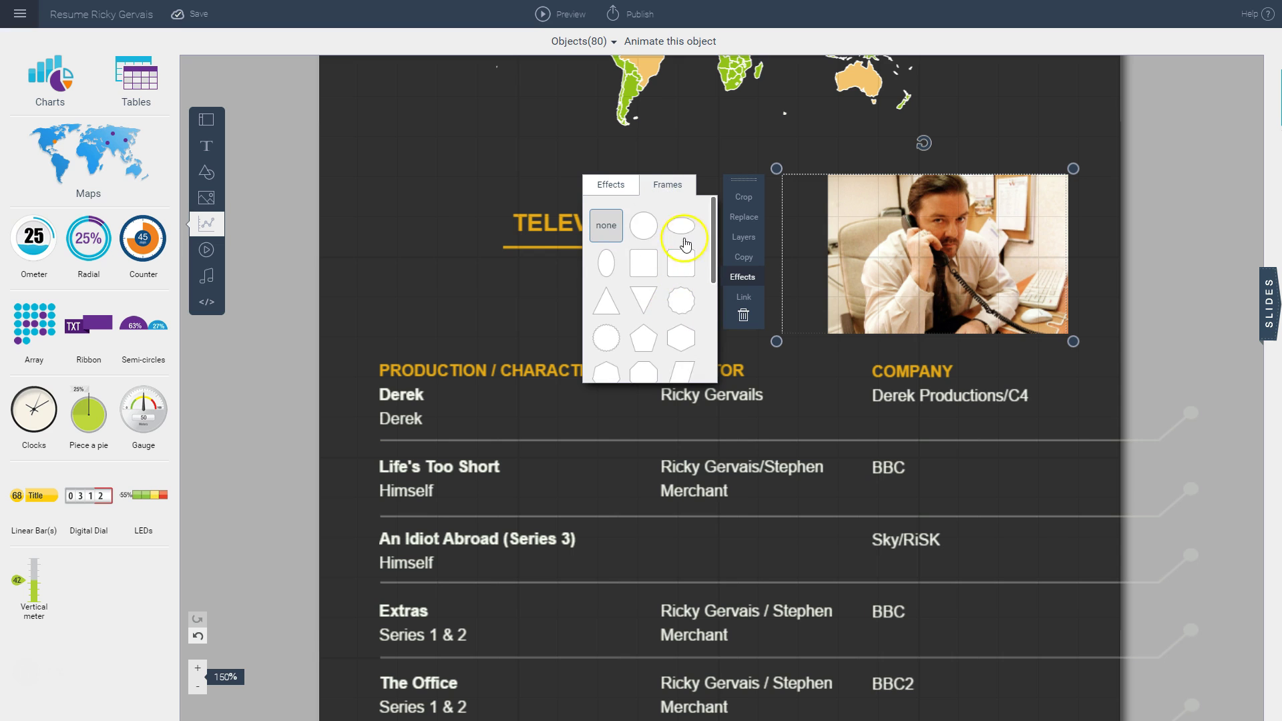
{"action": "scroll", "coordinate": [653, 294], "scroll_direction": "down", "scroll_amount": 5}
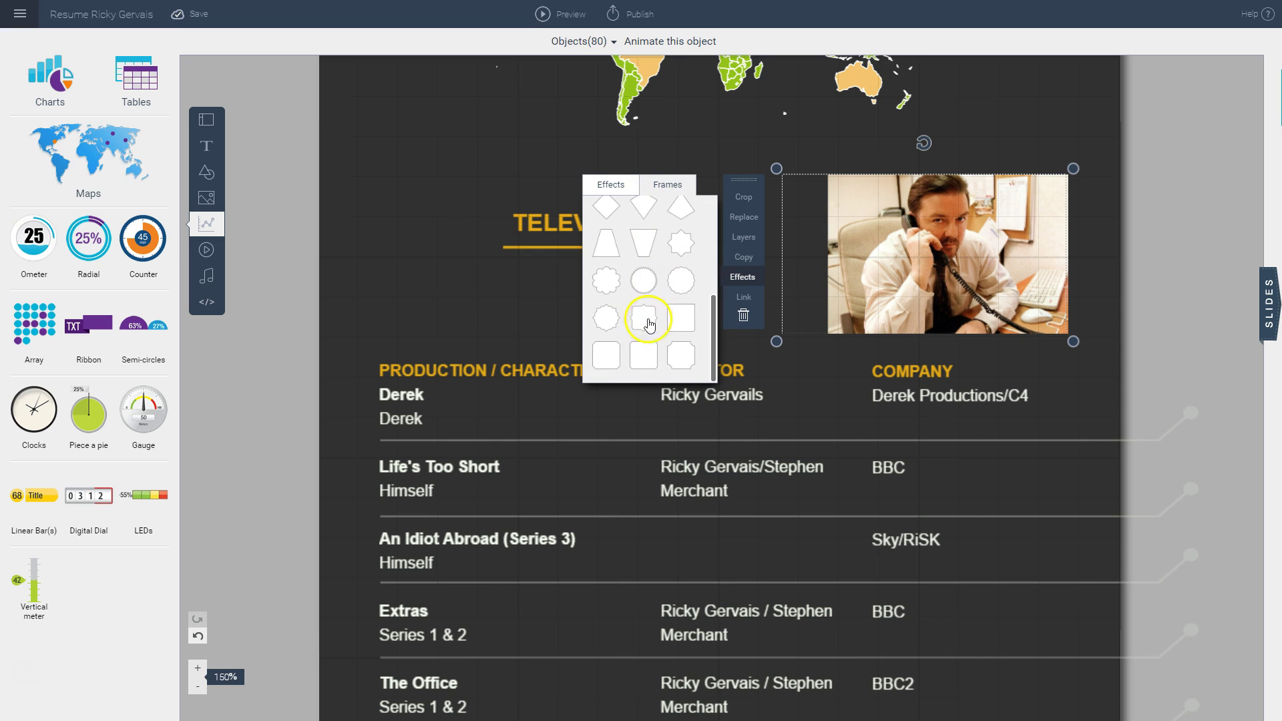
{"action": "scroll", "coordinate": [648, 327], "scroll_direction": "up", "scroll_amount": 5}
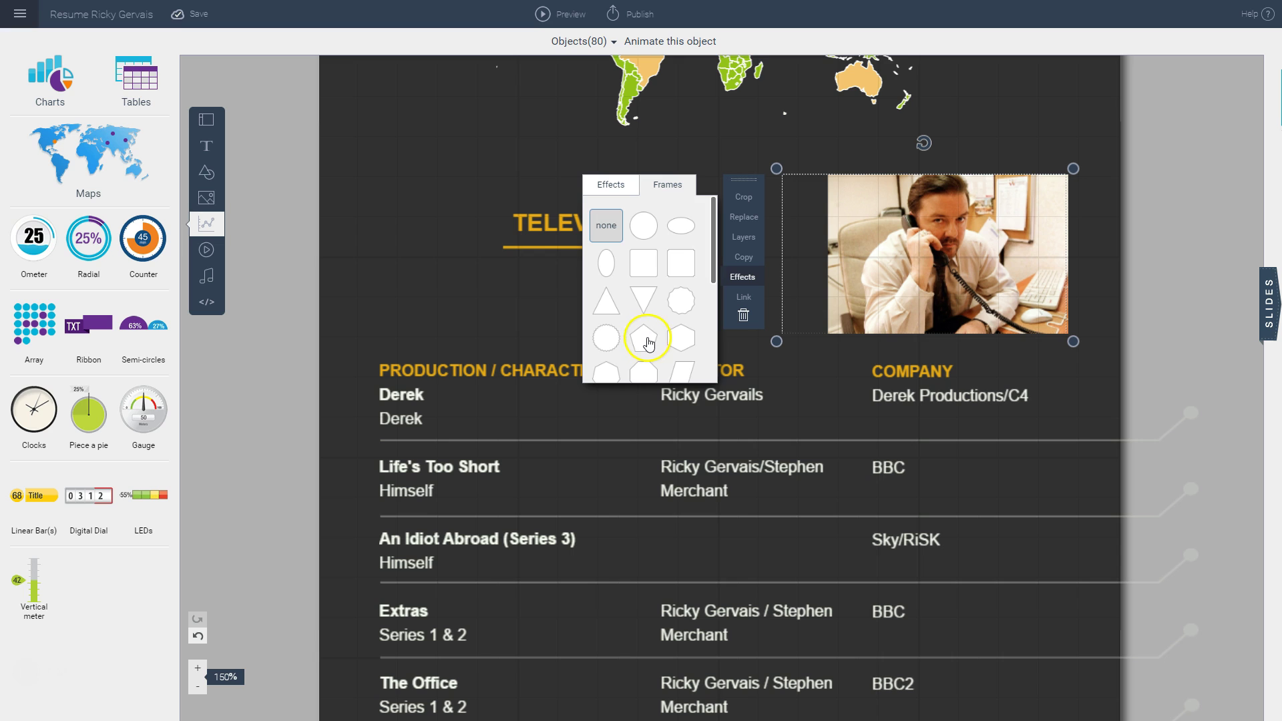
{"action": "scroll", "coordinate": [649, 343], "scroll_direction": "down", "scroll_amount": 2}
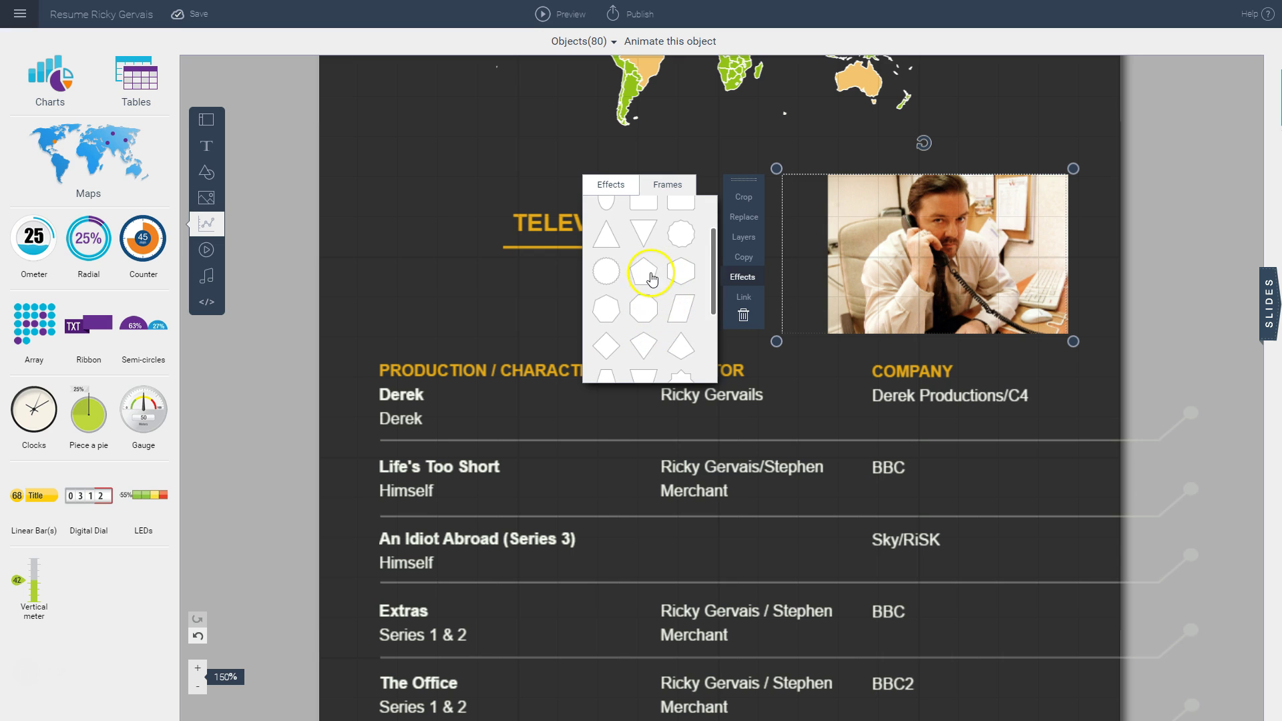
{"action": "left_click", "coordinate": [646, 309]}
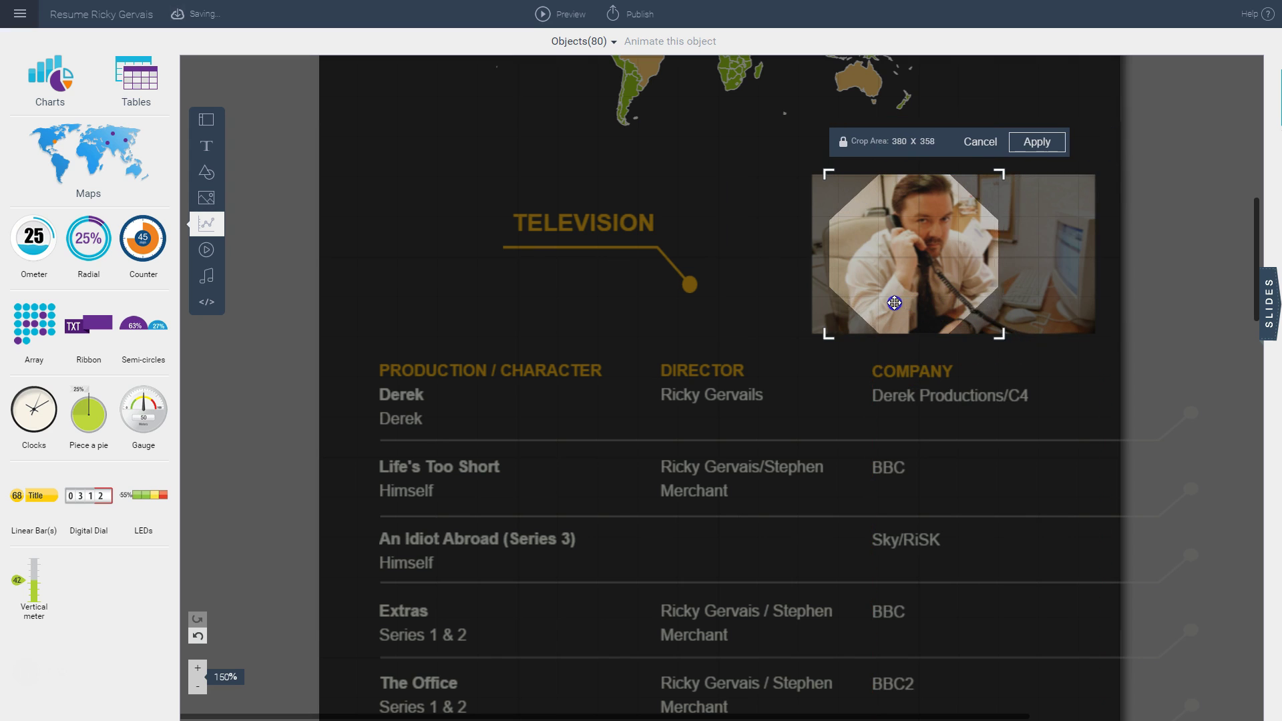
Center the octagonal crop area on the man with the phone, apply it and place the photo on the left side of the "TELEVISION" heading
{"action": "left_click_drag", "start_coordinate": [895, 302], "coordinate": [910, 303]}
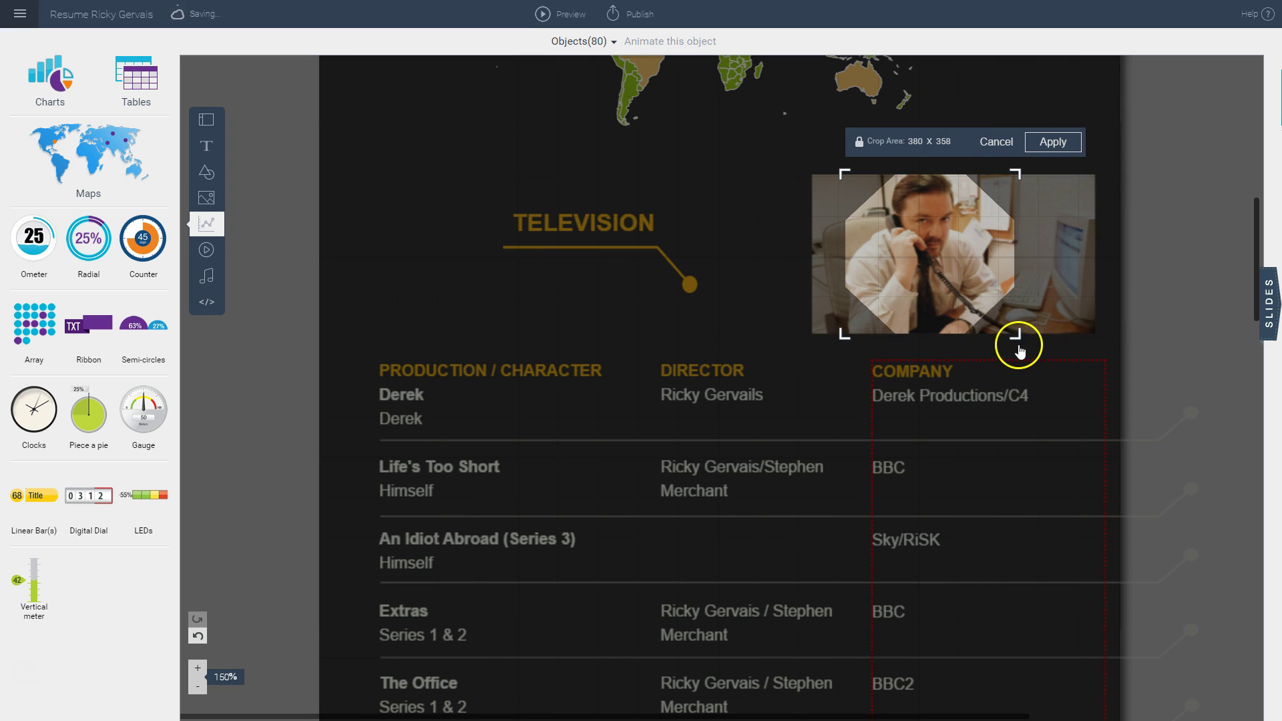
{"action": "mouse_move", "coordinate": [1020, 352]}
{"action": "left_mouse_down"}
{"action": "mouse_move", "coordinate": [973, 299]}
{"action": "mouse_move", "coordinate": [1021, 336]}
{"action": "left_mouse_up"}
{"action": "left_click", "coordinate": [961, 300]}
{"action": "mouse_move", "coordinate": [962, 301]}
{"action": "left_mouse_down"}
{"action": "mouse_move", "coordinate": [935, 301]}
{"action": "mouse_move", "coordinate": [963, 301]}
{"action": "left_mouse_up"}
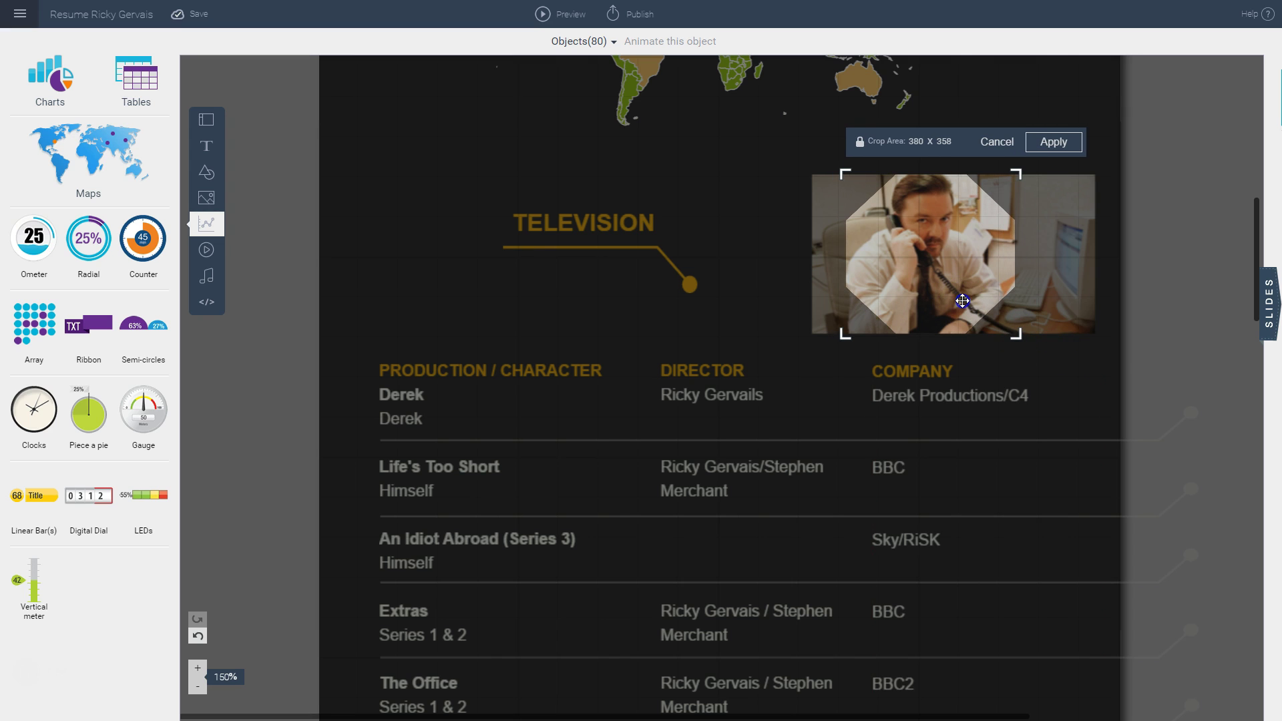
{"action": "left_click", "coordinate": [1052, 140]}
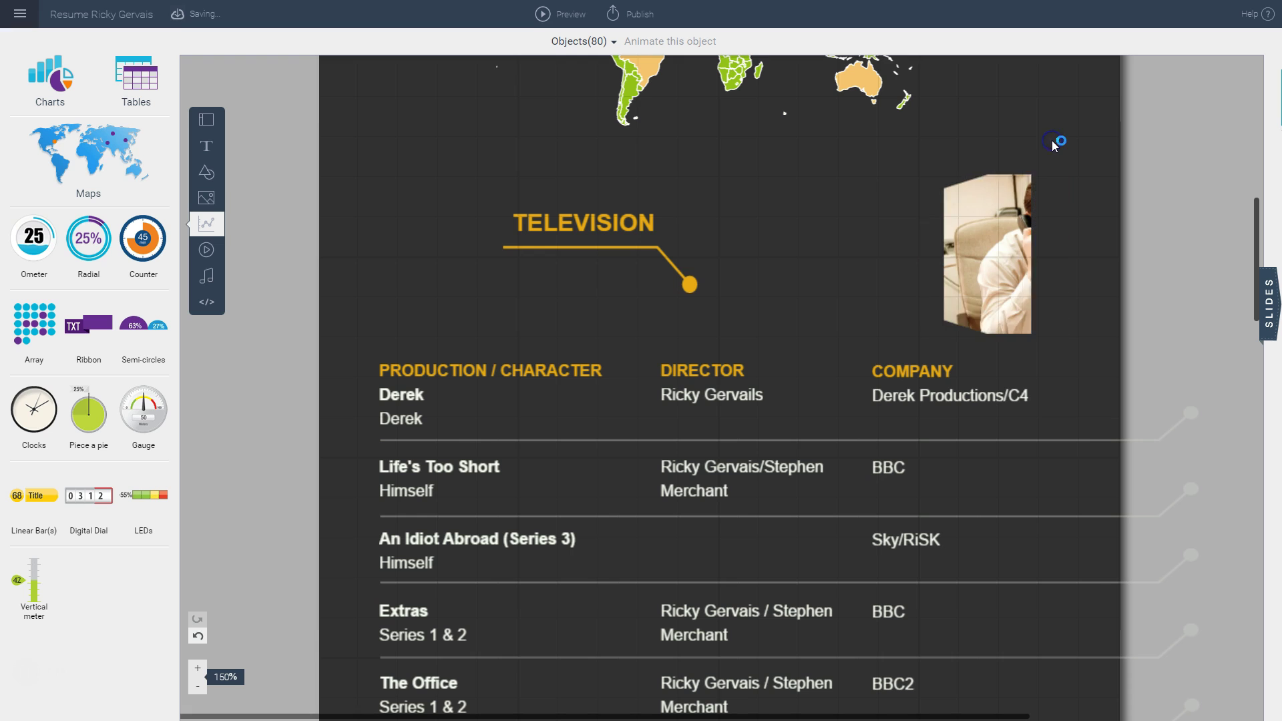
{"action": "left_click_drag", "start_coordinate": [955, 245], "coordinate": [457, 244]}
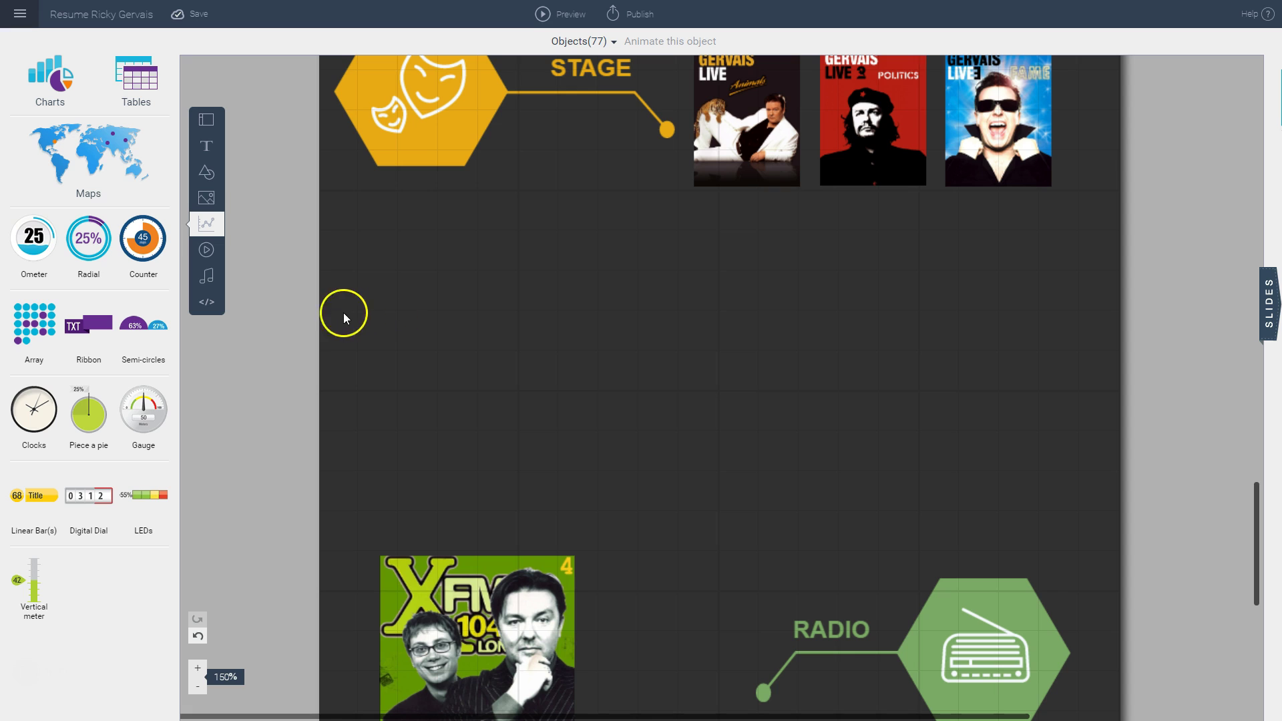
{"action": "left_click", "coordinate": [203, 252]}
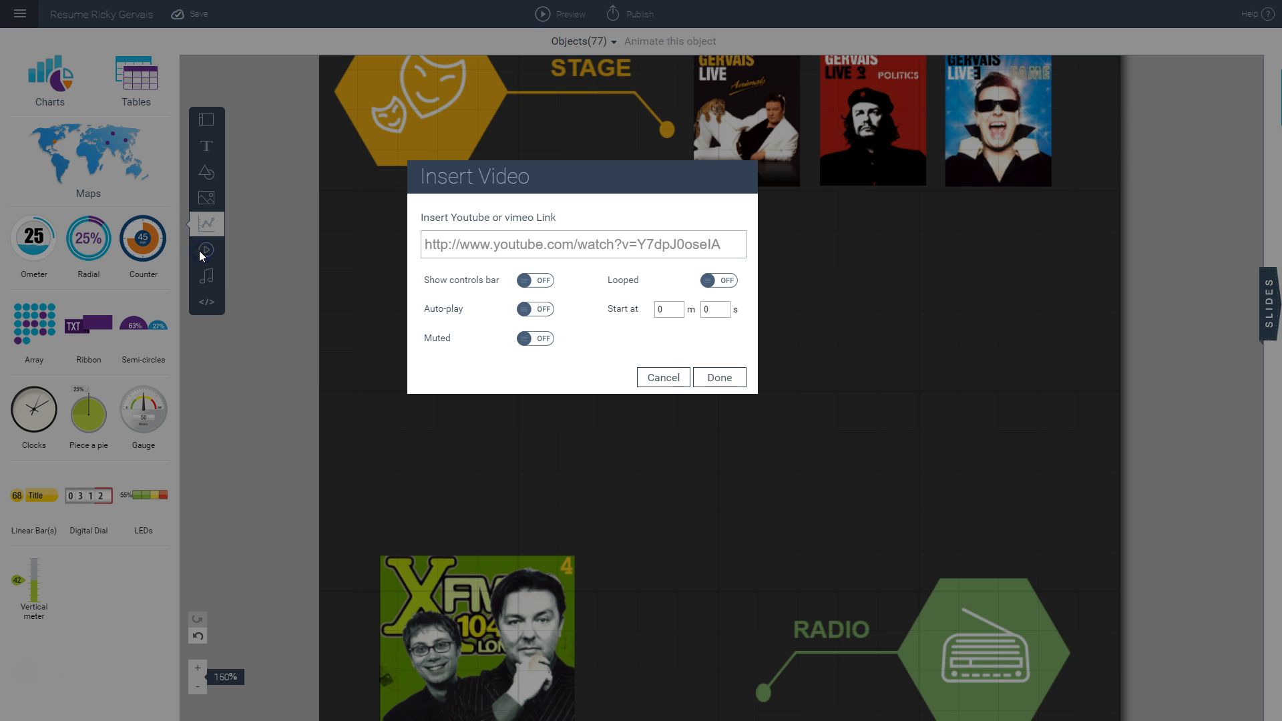
{"action": "triple_click", "coordinate": [558, 244]}
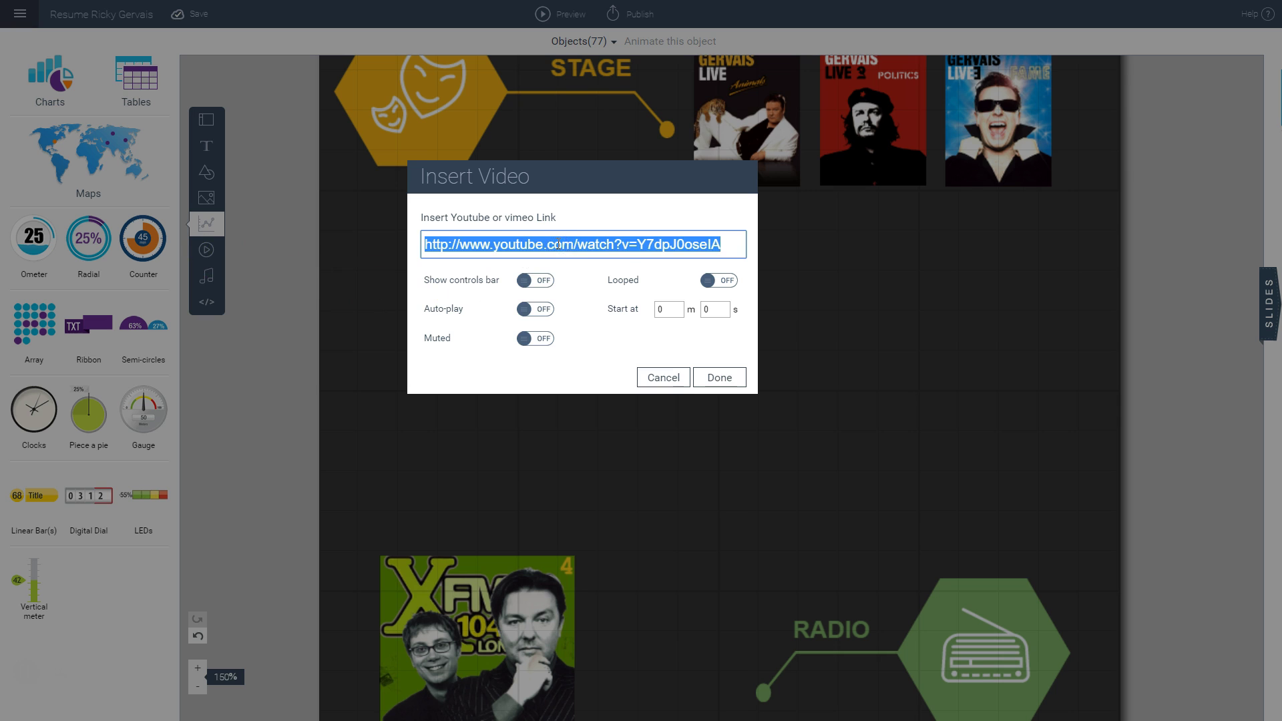
{"action": "type", "text": "https://youtu.be/oZVMihage5w"}
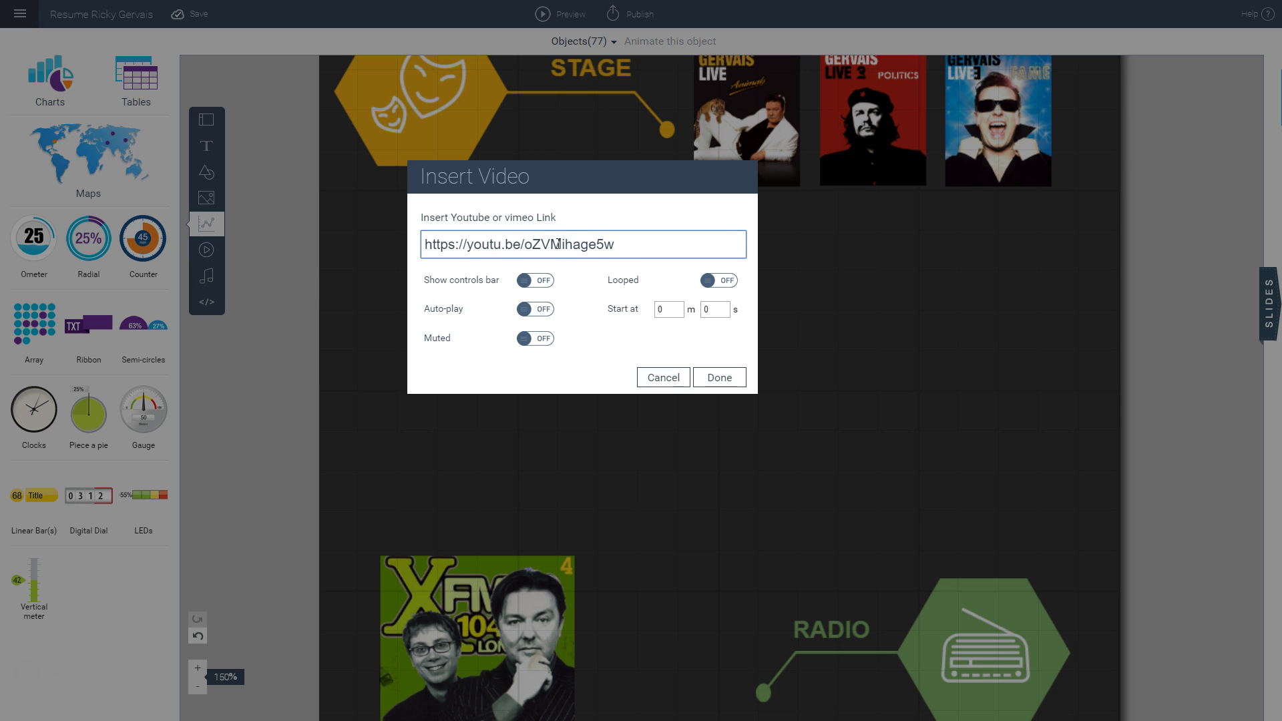
{"action": "left_click", "coordinate": [547, 310]}
{"action": "left_click", "coordinate": [714, 377]}
{"action": "left_click_drag", "start_coordinate": [812, 419], "coordinate": [878, 425]}
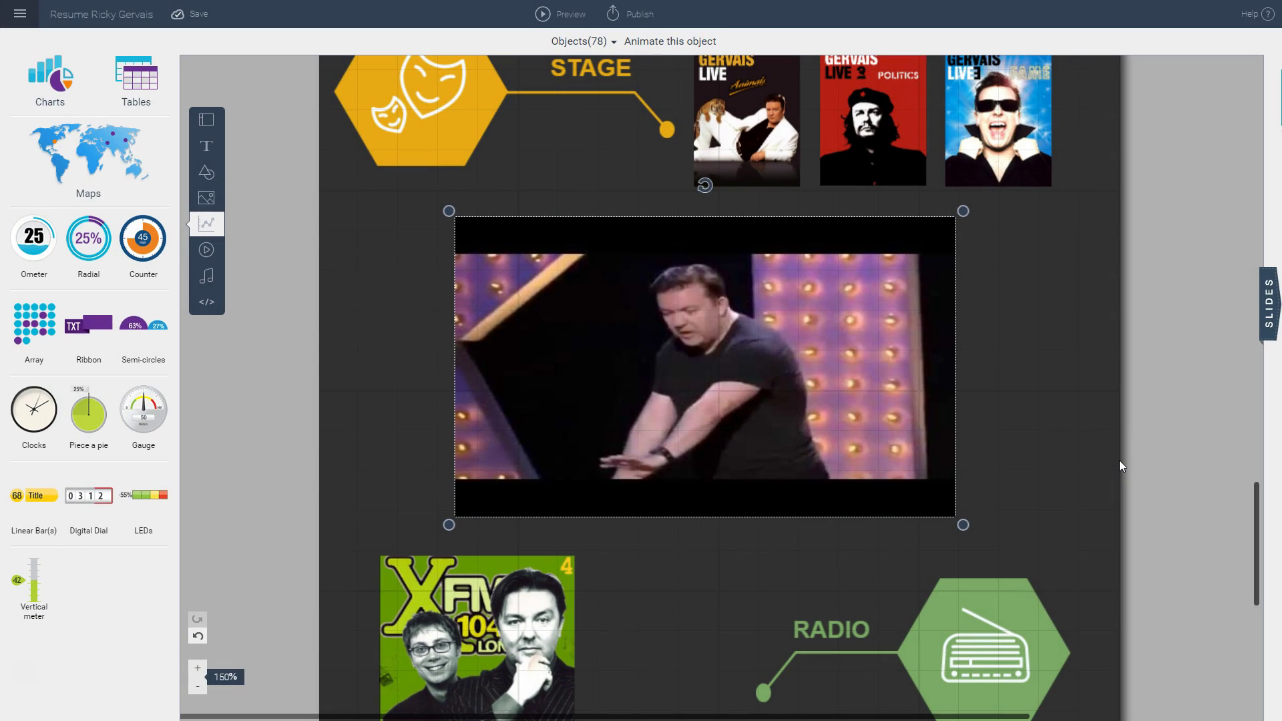
Open the audio library and look at the options for adding and recording audio
{"action": "scroll", "coordinate": [1119, 460], "scroll_direction": "up", "scroll_amount": 9}
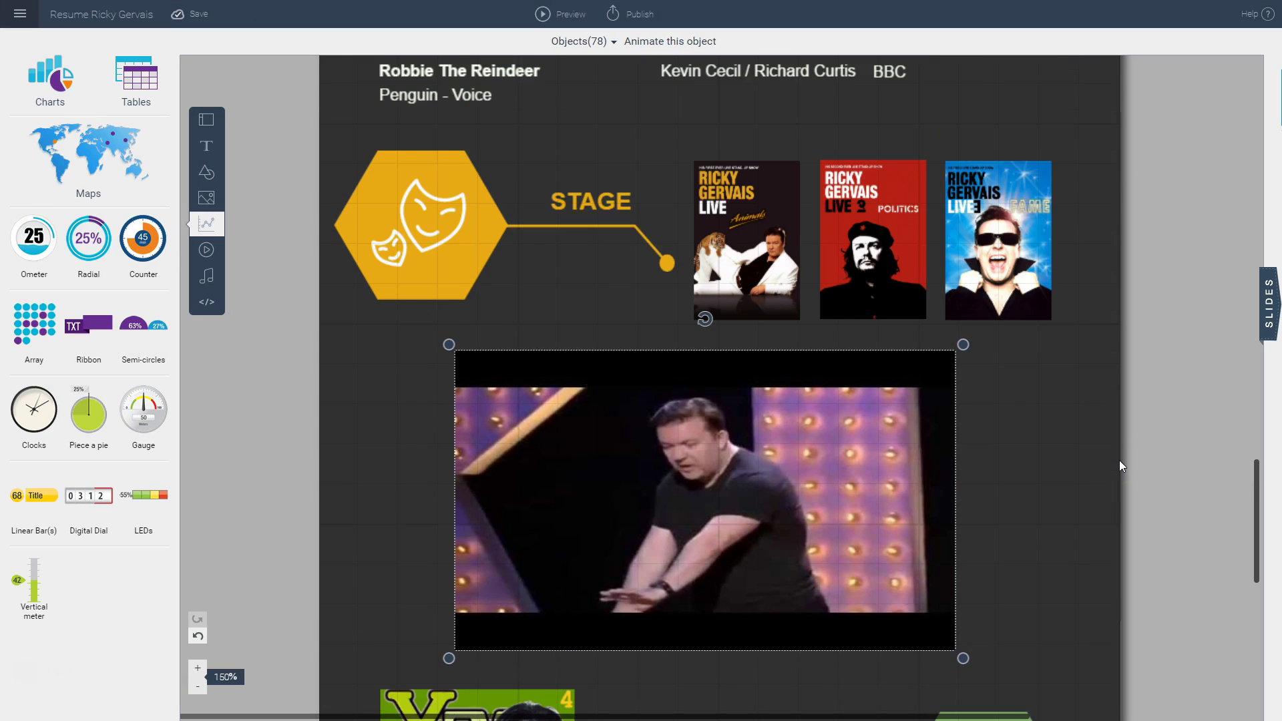
{"action": "scroll", "coordinate": [1119, 459], "scroll_direction": "up", "scroll_amount": 5}
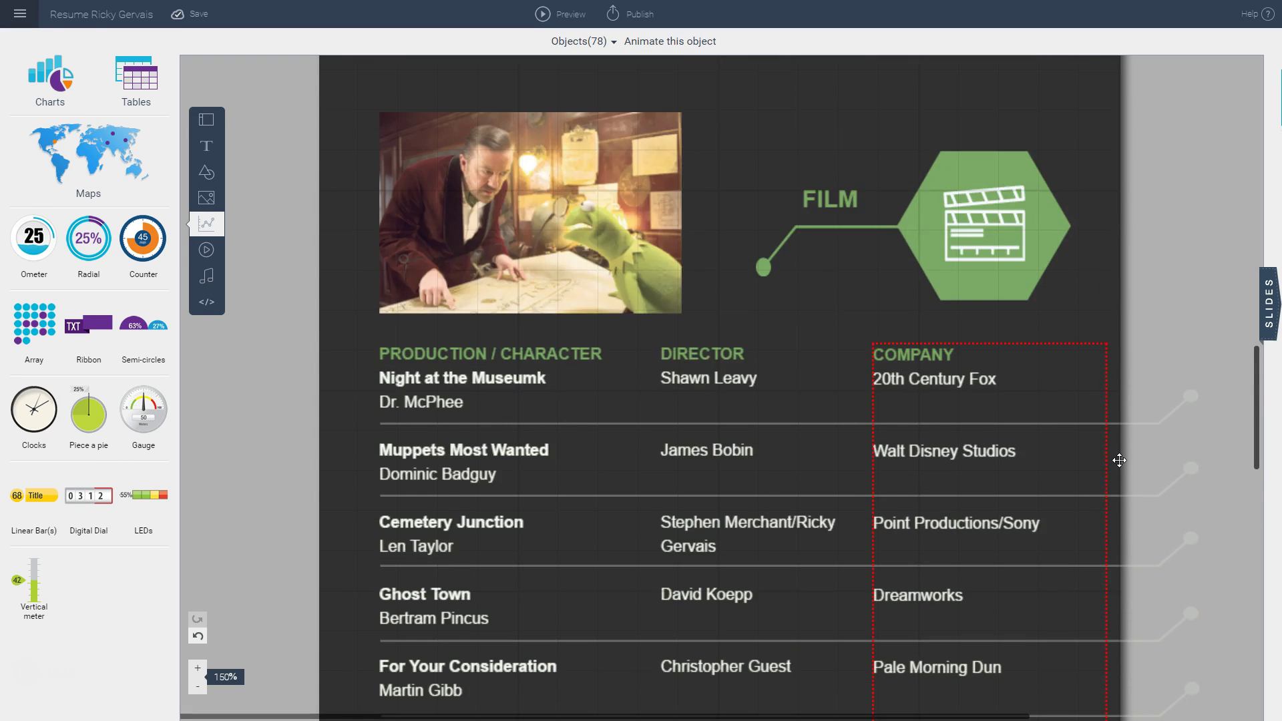
{"action": "scroll", "coordinate": [1119, 460], "scroll_direction": "up", "scroll_amount": 2}
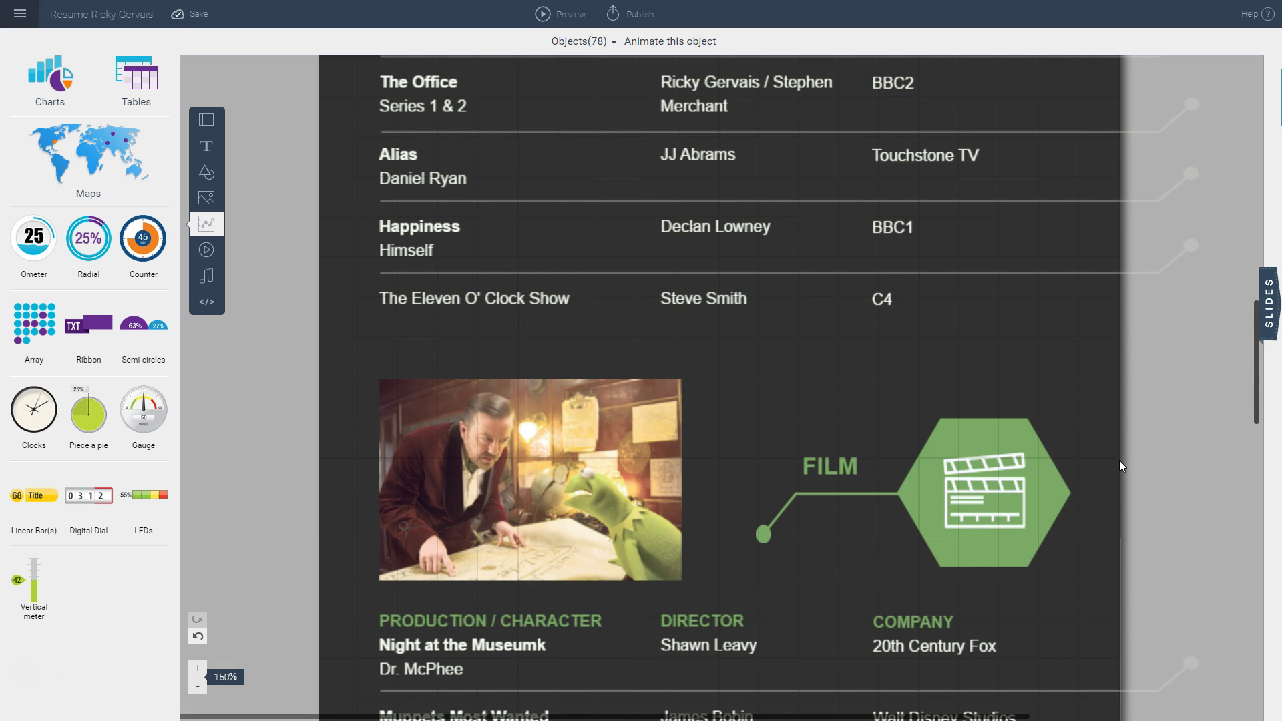
{"action": "scroll", "coordinate": [1120, 459], "scroll_direction": "up", "scroll_amount": 7}
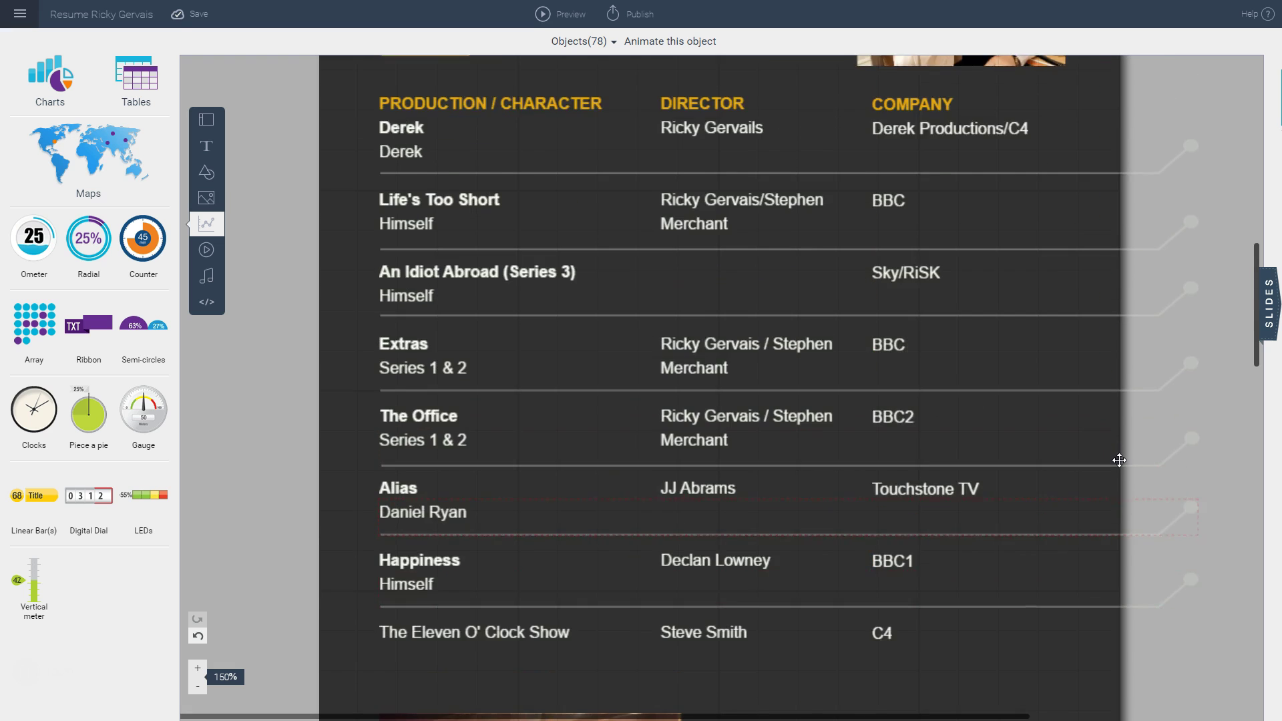
{"action": "scroll", "coordinate": [1119, 460], "scroll_direction": "up", "scroll_amount": 2}
{"action": "scroll", "coordinate": [1119, 459], "scroll_direction": "up", "scroll_amount": 7}
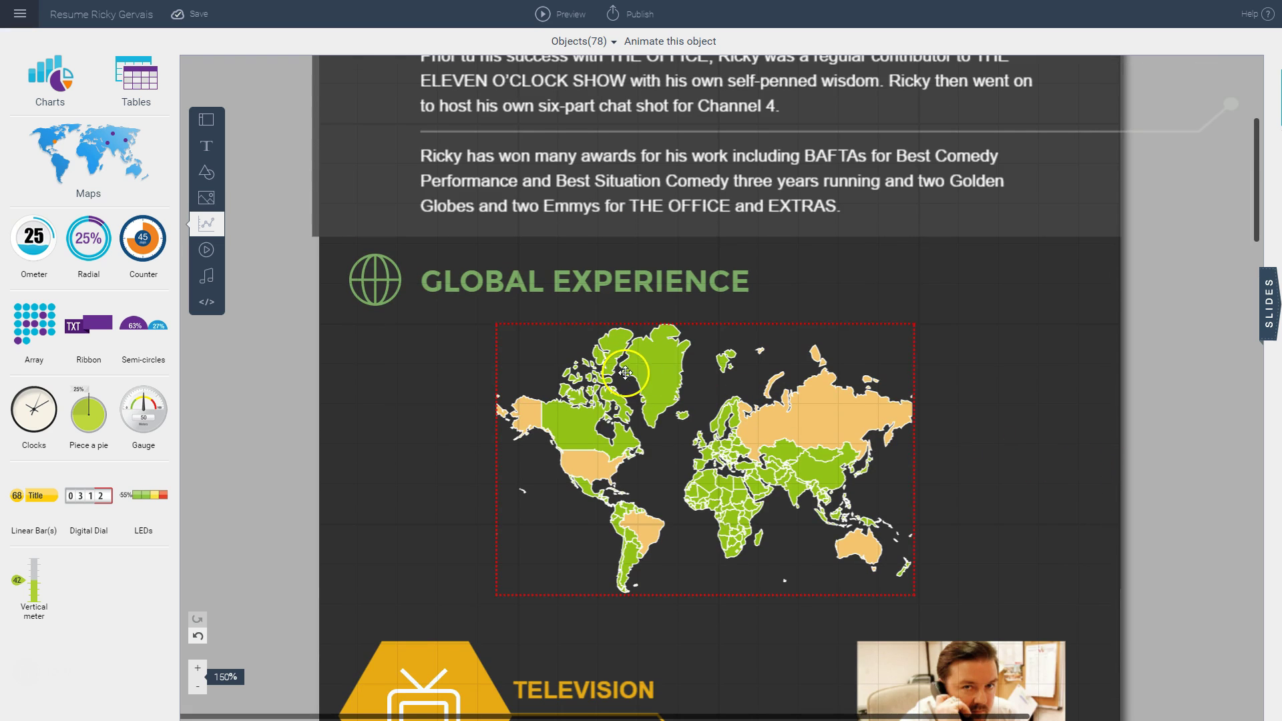
{"action": "left_click", "coordinate": [206, 279]}
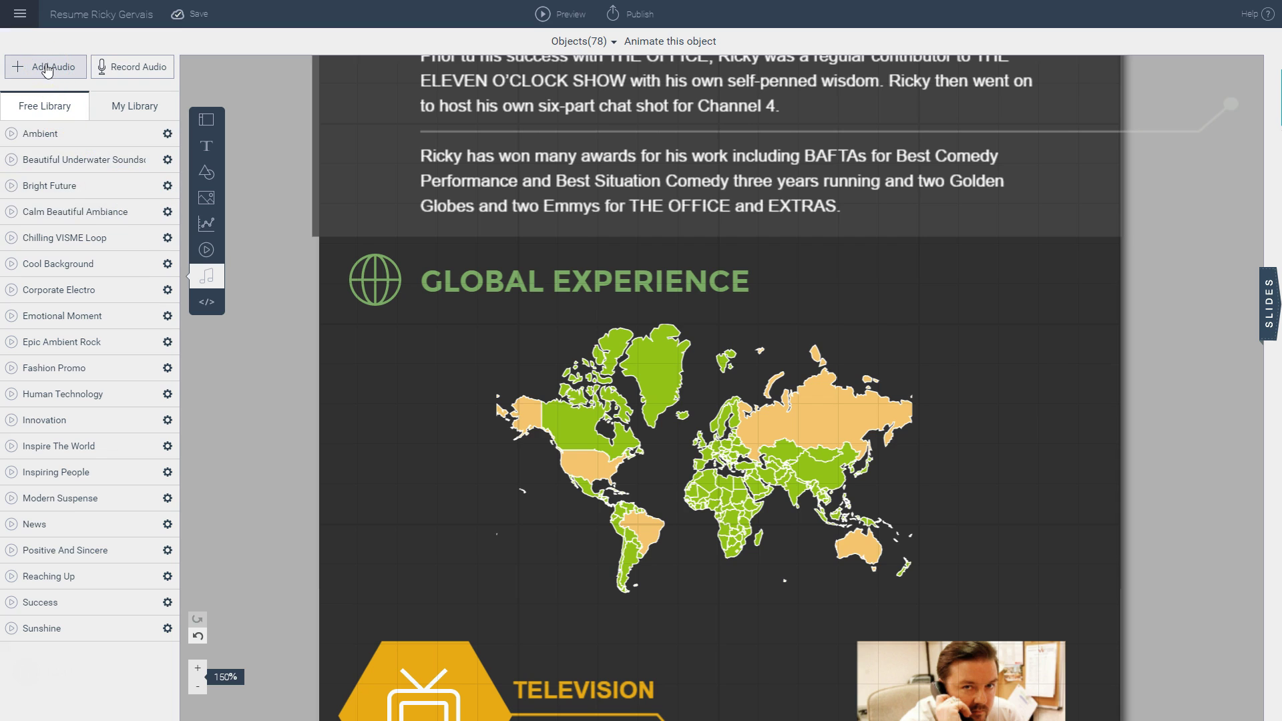
{"action": "left_click", "coordinate": [125, 69]}
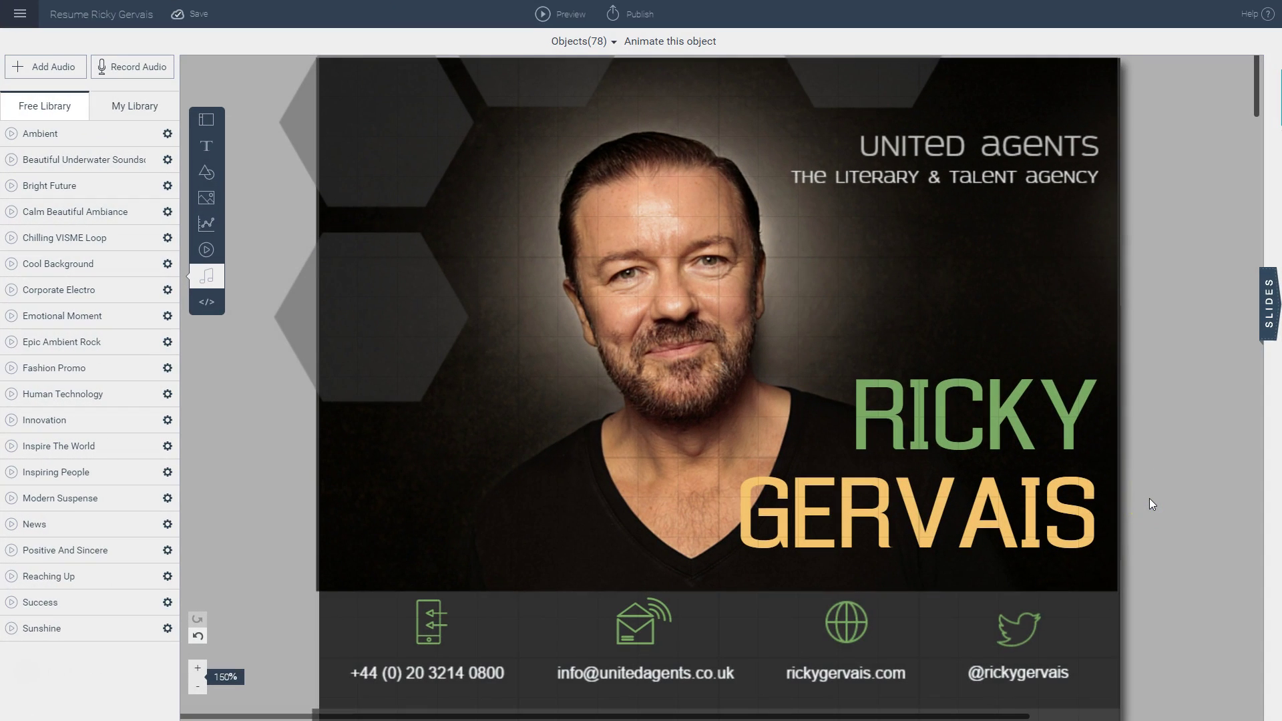
{"action": "scroll", "coordinate": [1150, 500], "scroll_direction": "down", "scroll_amount": 5}
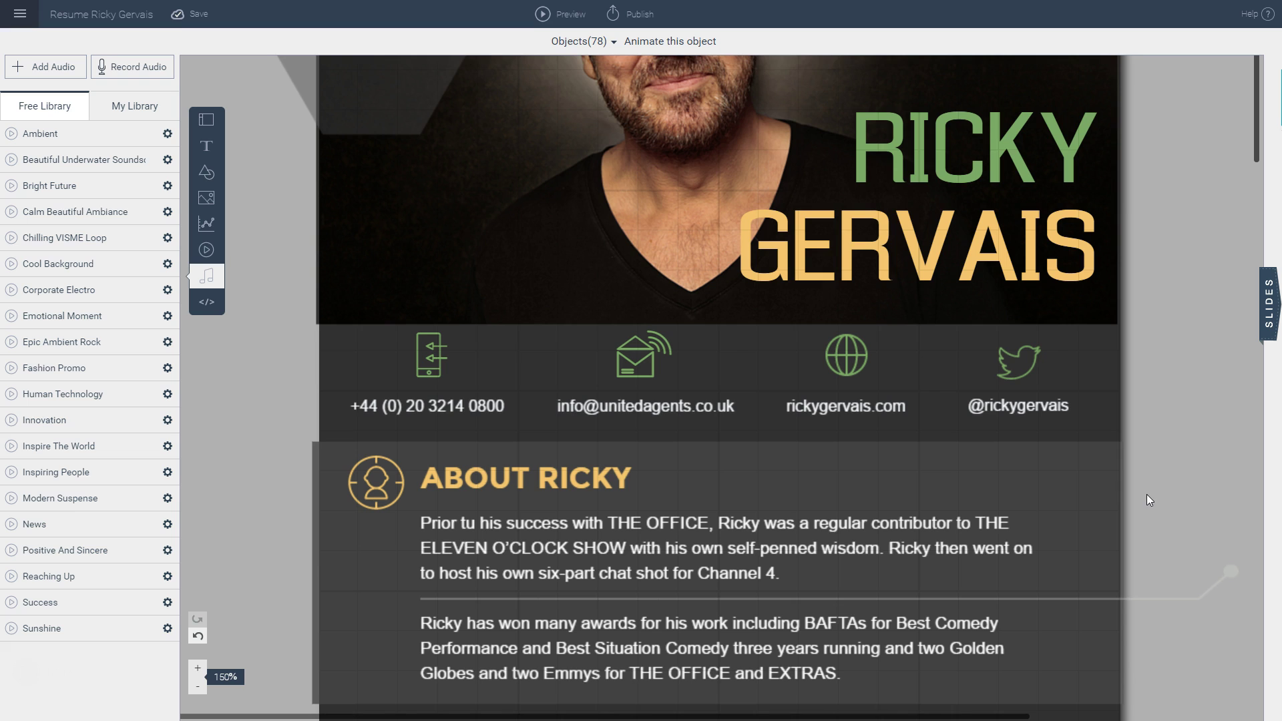
{"action": "left_click", "coordinate": [855, 366]}
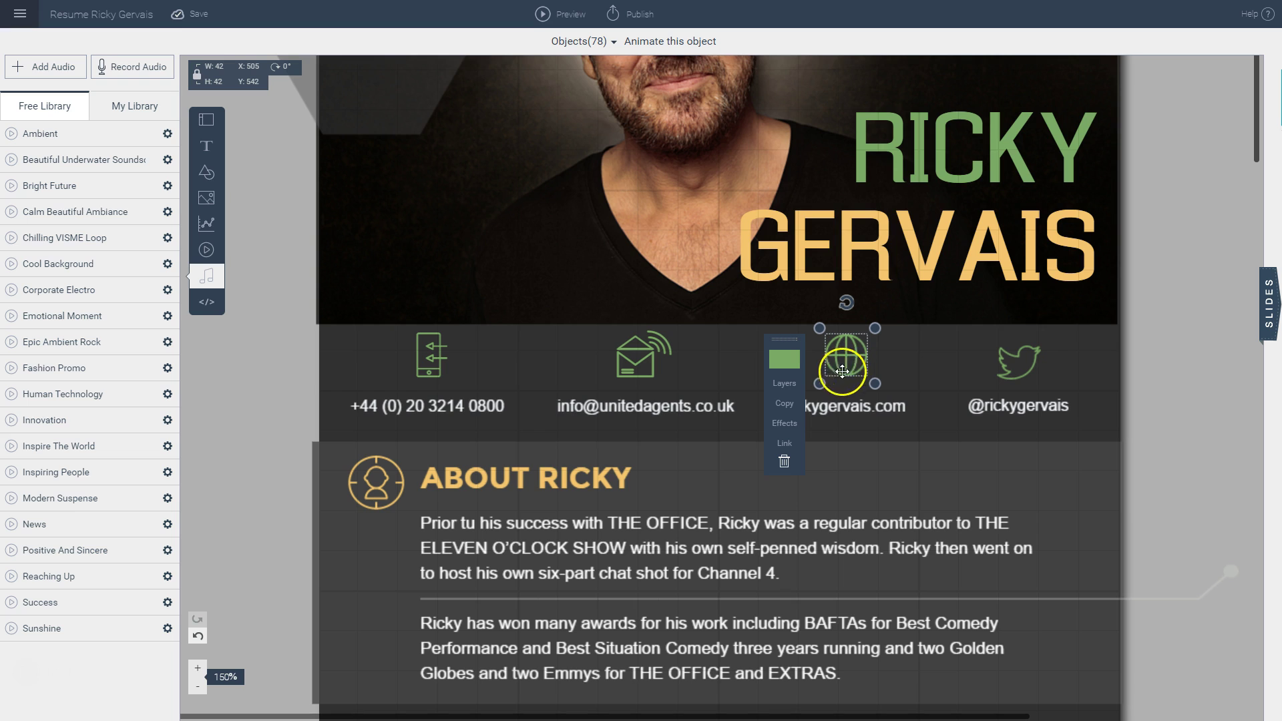
{"action": "left_click", "coordinate": [802, 416]}
{"action": "left_click", "coordinate": [784, 445]}
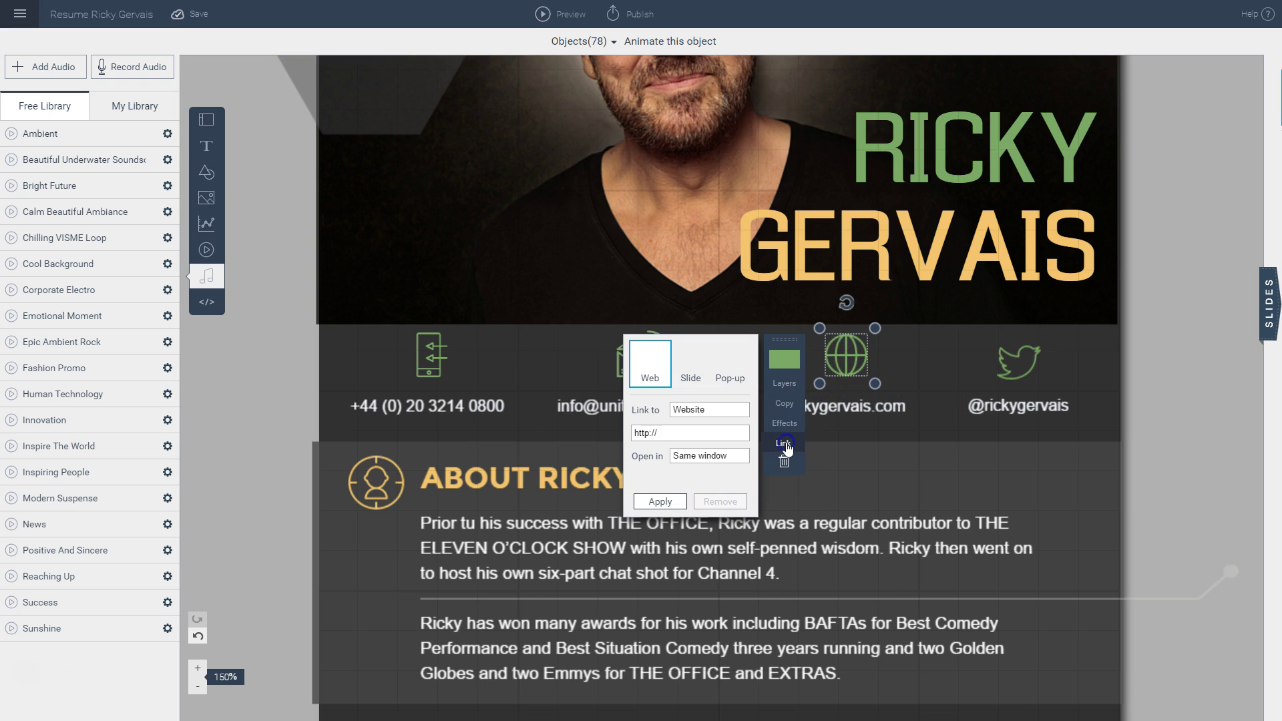
{"action": "left_click", "coordinate": [685, 434]}
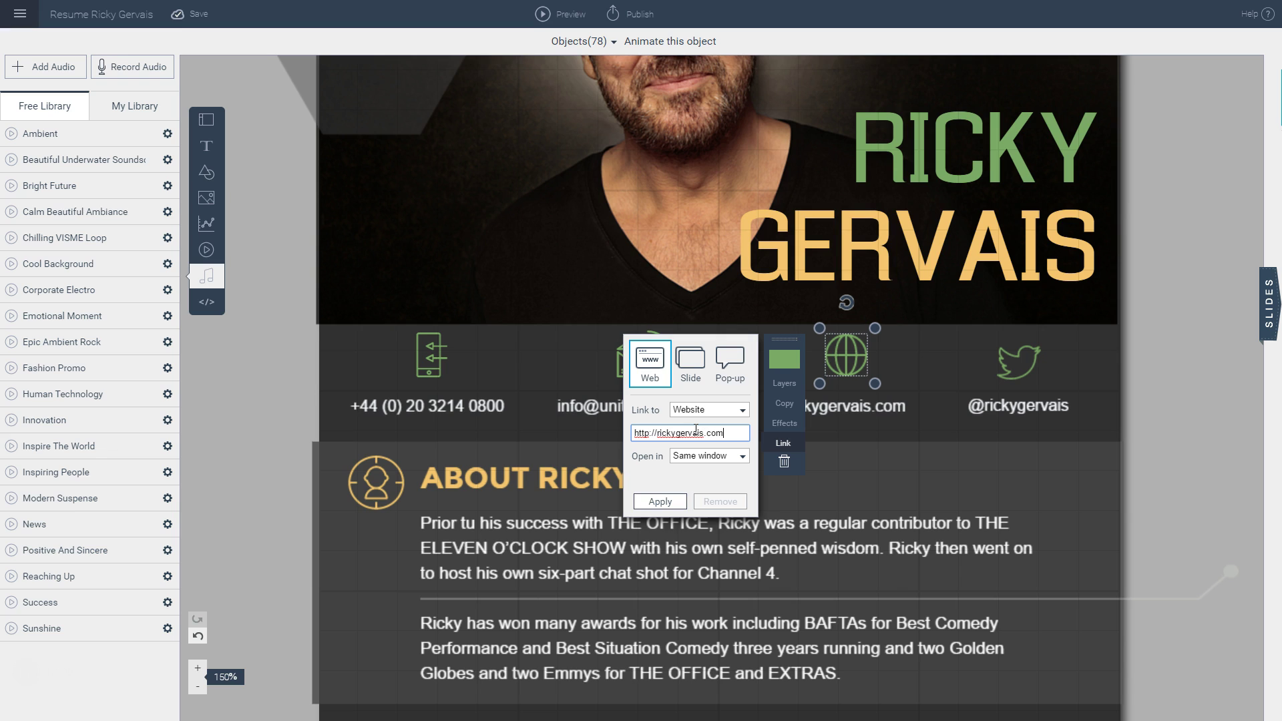
{"action": "left_click", "coordinate": [686, 457]}
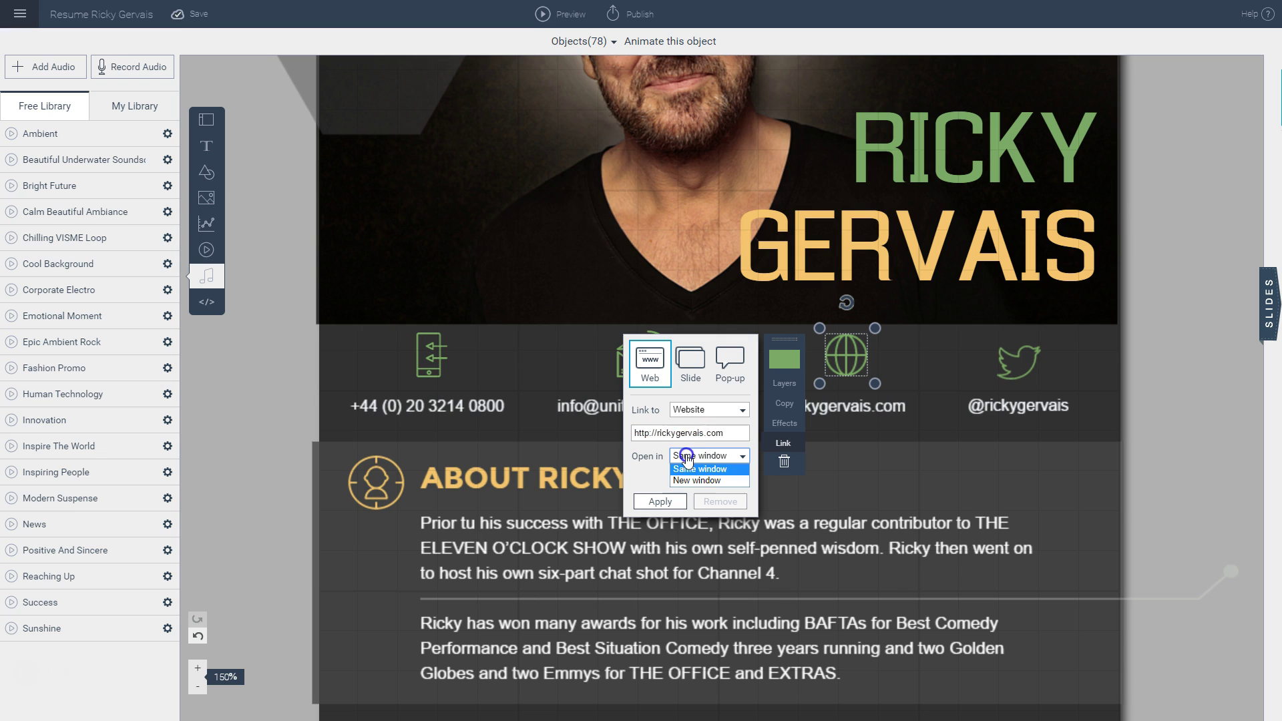
{"action": "left_click", "coordinate": [688, 480]}
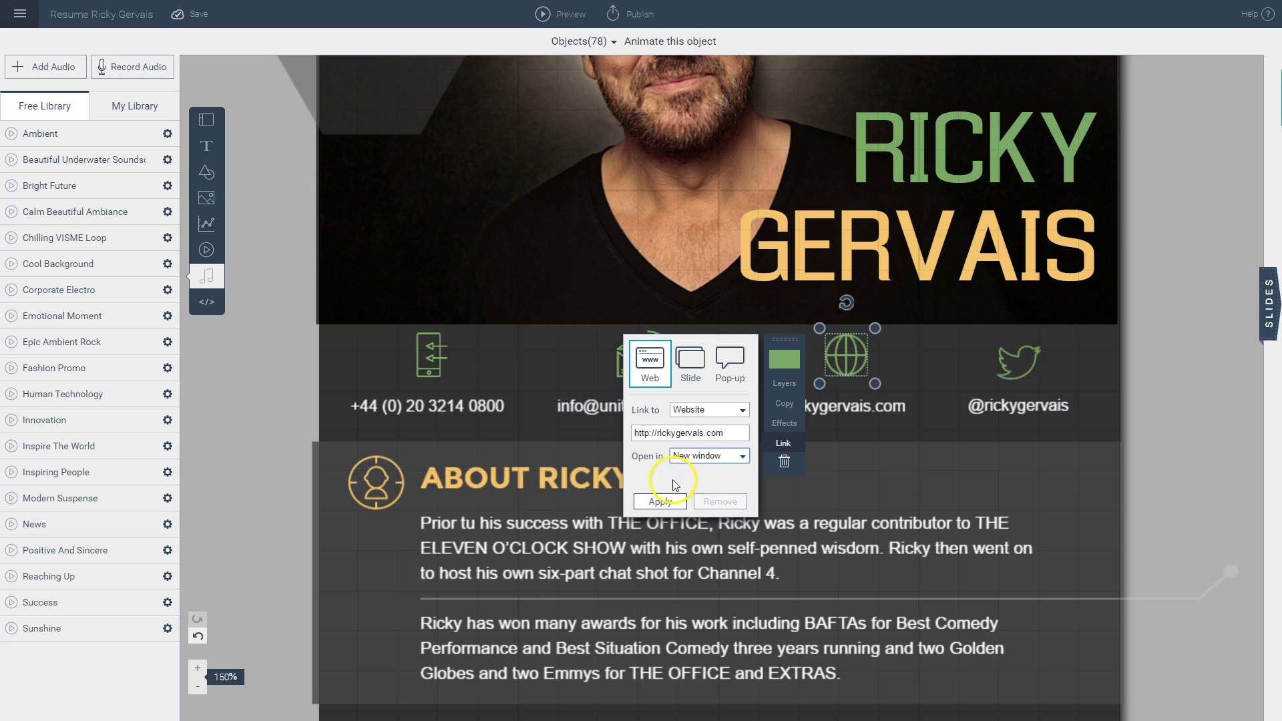
{"action": "left_click", "coordinate": [660, 506]}
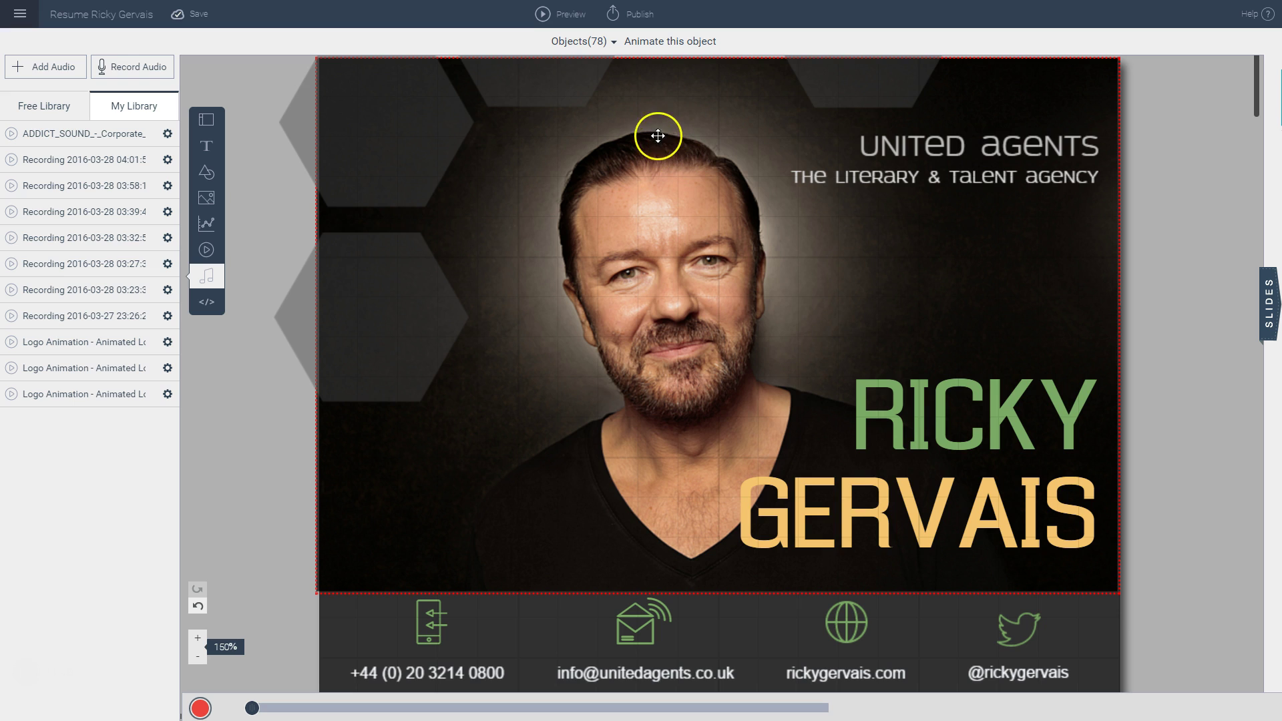
Open the publishing options, review the download formats and select the link to the published work for sharing
{"action": "left_click", "coordinate": [631, 20]}
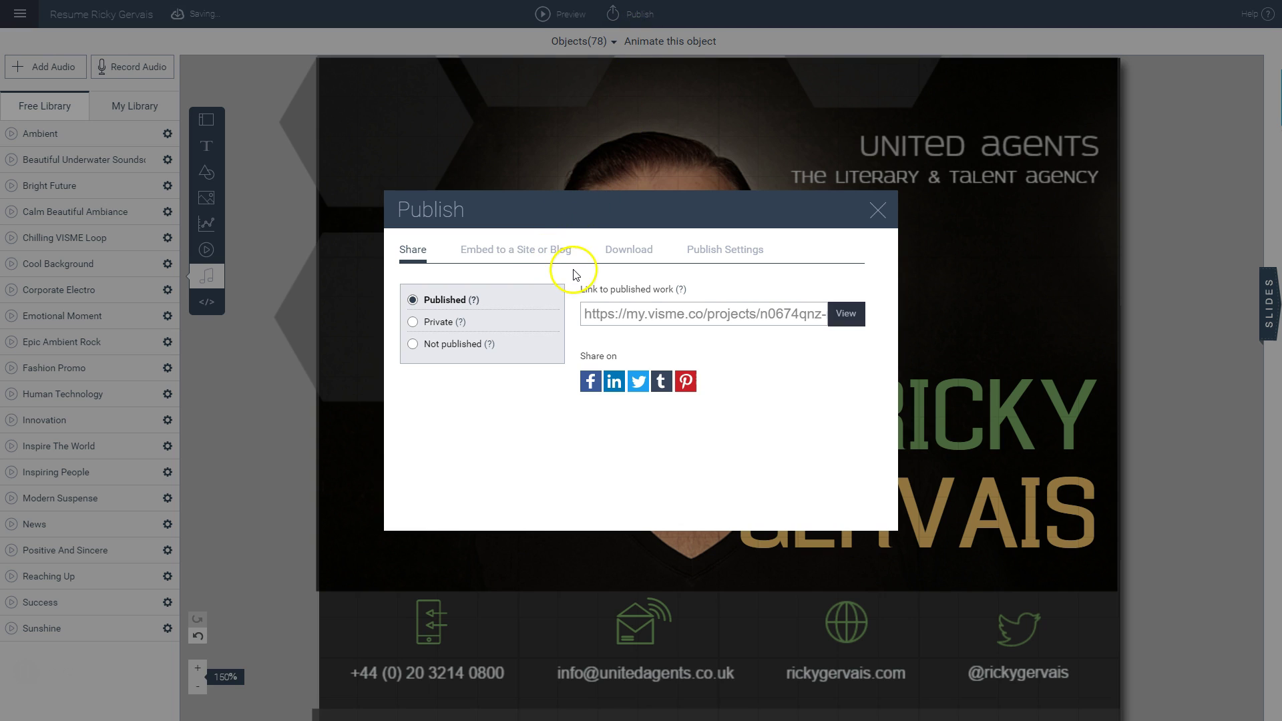
{"action": "left_click", "coordinate": [631, 255]}
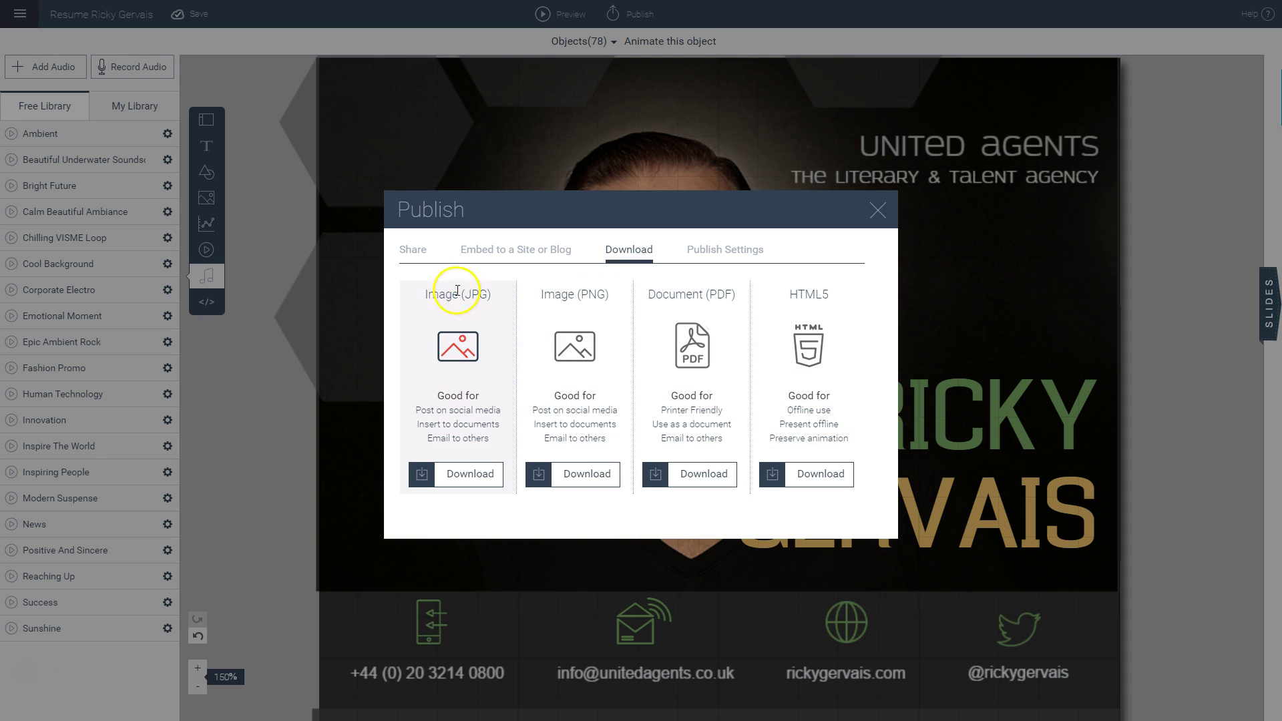
{"action": "left_click", "coordinate": [419, 257]}
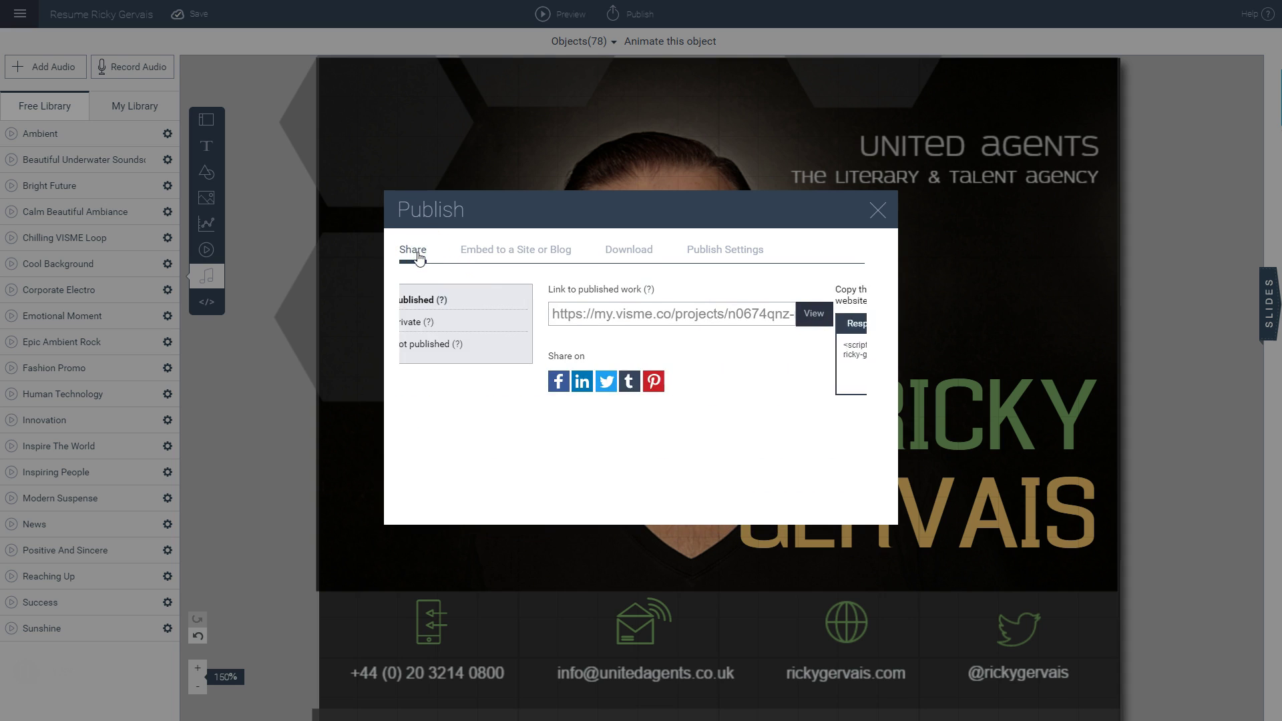
{"action": "left_click", "coordinate": [716, 319]}
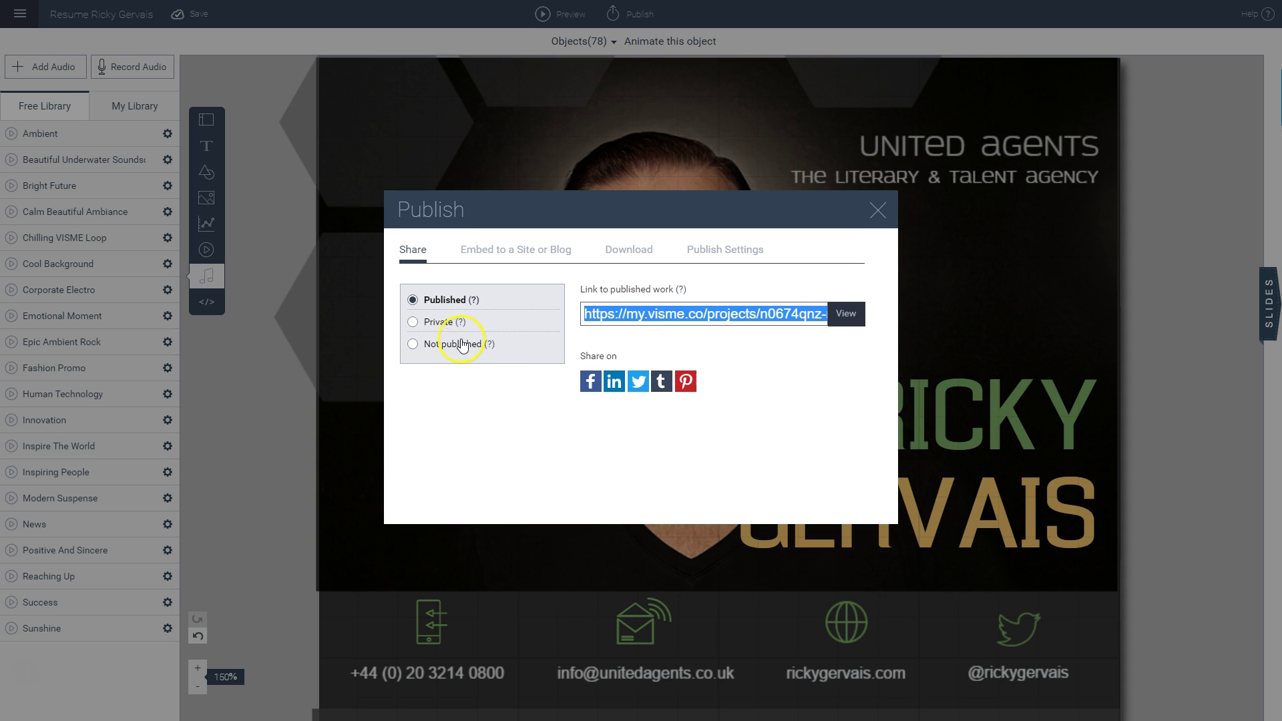
Set the resume's publishing status to Private, trying password protection on and switching it off again
{"action": "left_click", "coordinate": [413, 322]}
{"action": "left_click", "coordinate": [414, 321]}
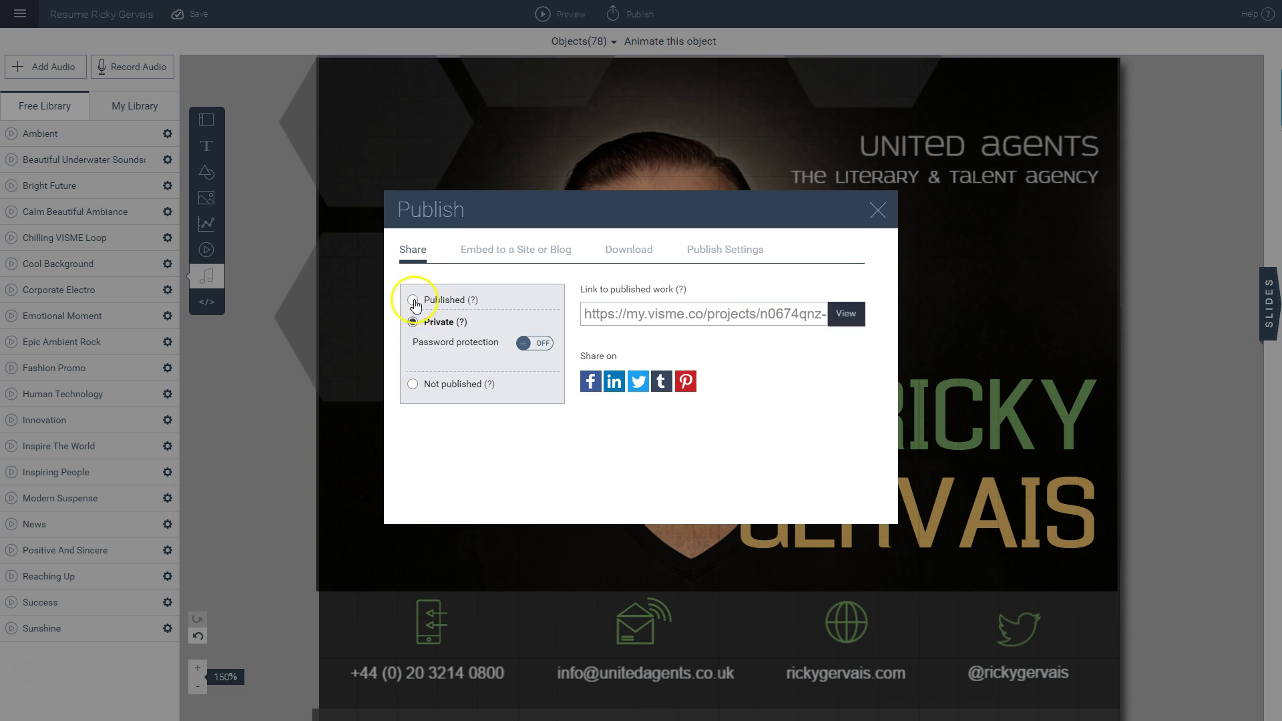
{"action": "left_click", "coordinate": [540, 347]}
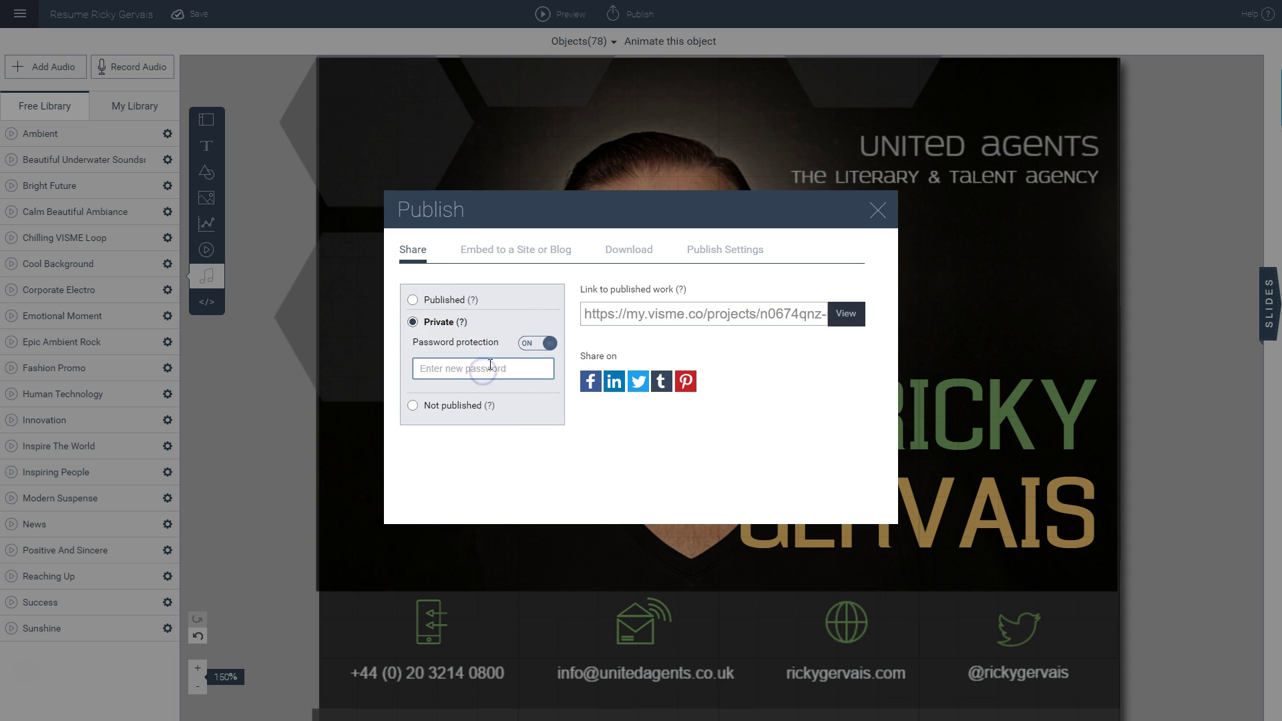
{"action": "left_click", "coordinate": [539, 343]}
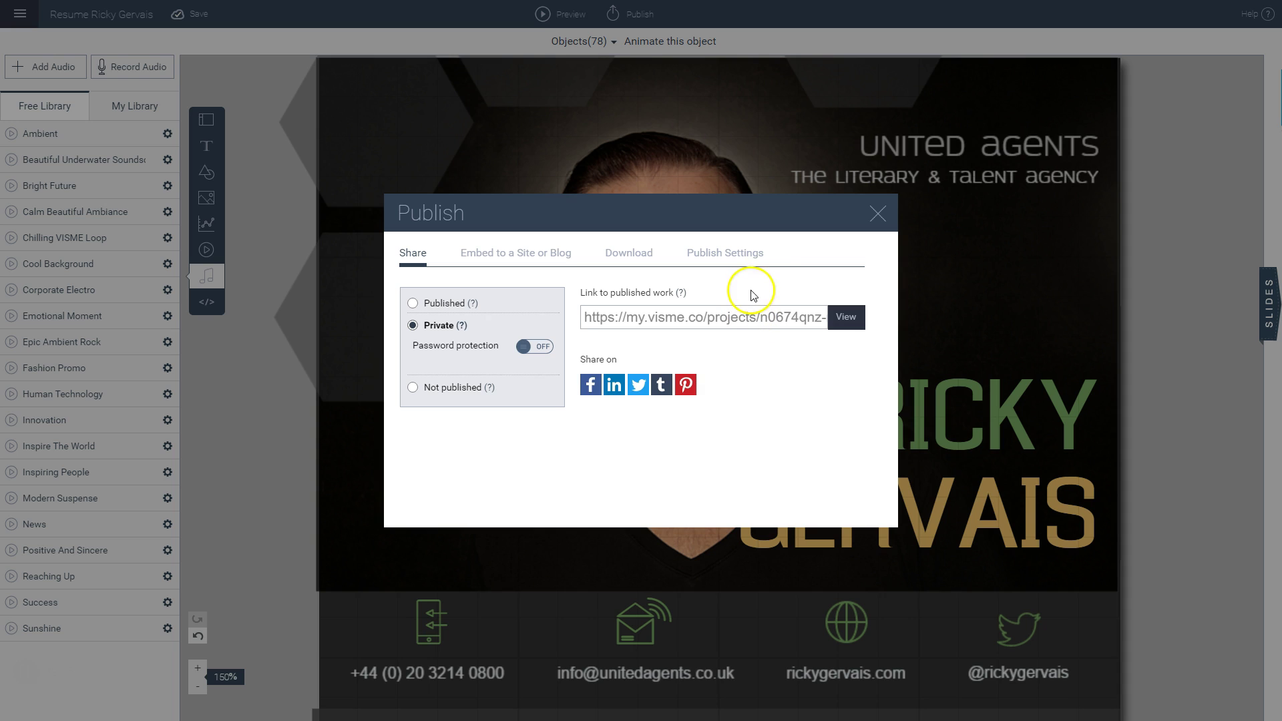
Review the social, audio, playback and design publish settings and open the published resume for viewing
{"action": "left_click", "coordinate": [731, 257]}
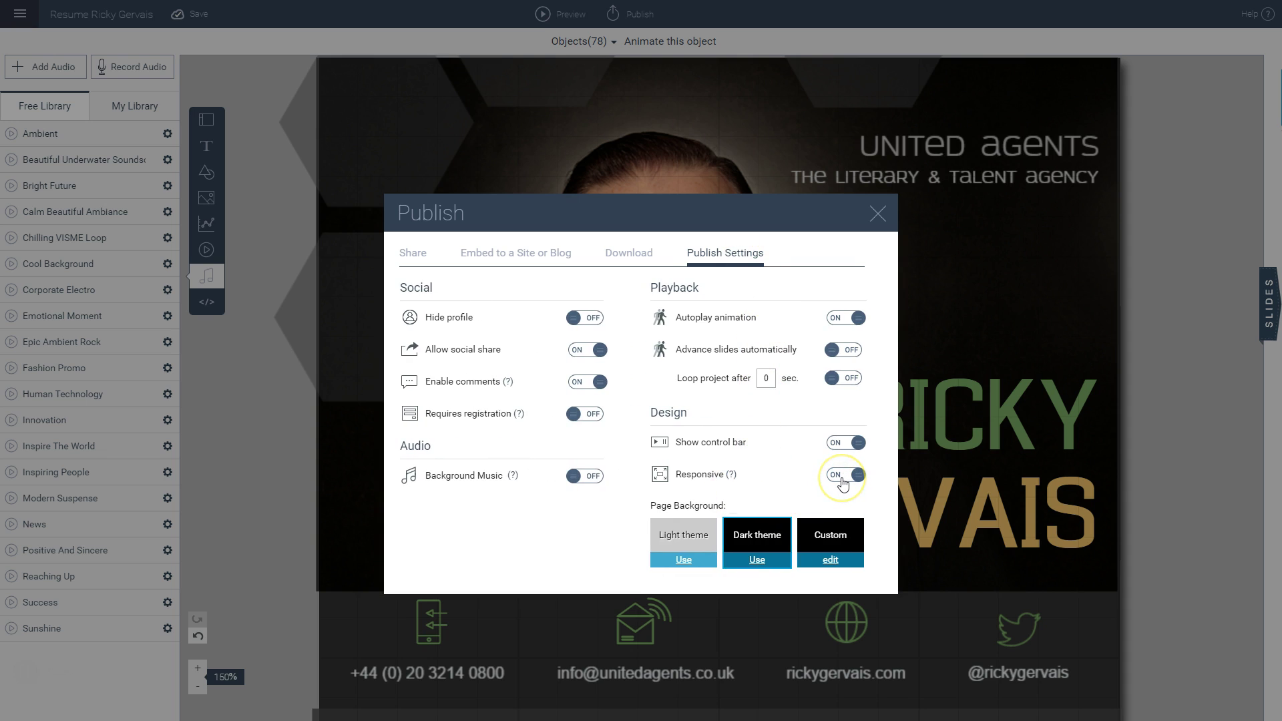
{"action": "left_click", "coordinate": [418, 259]}
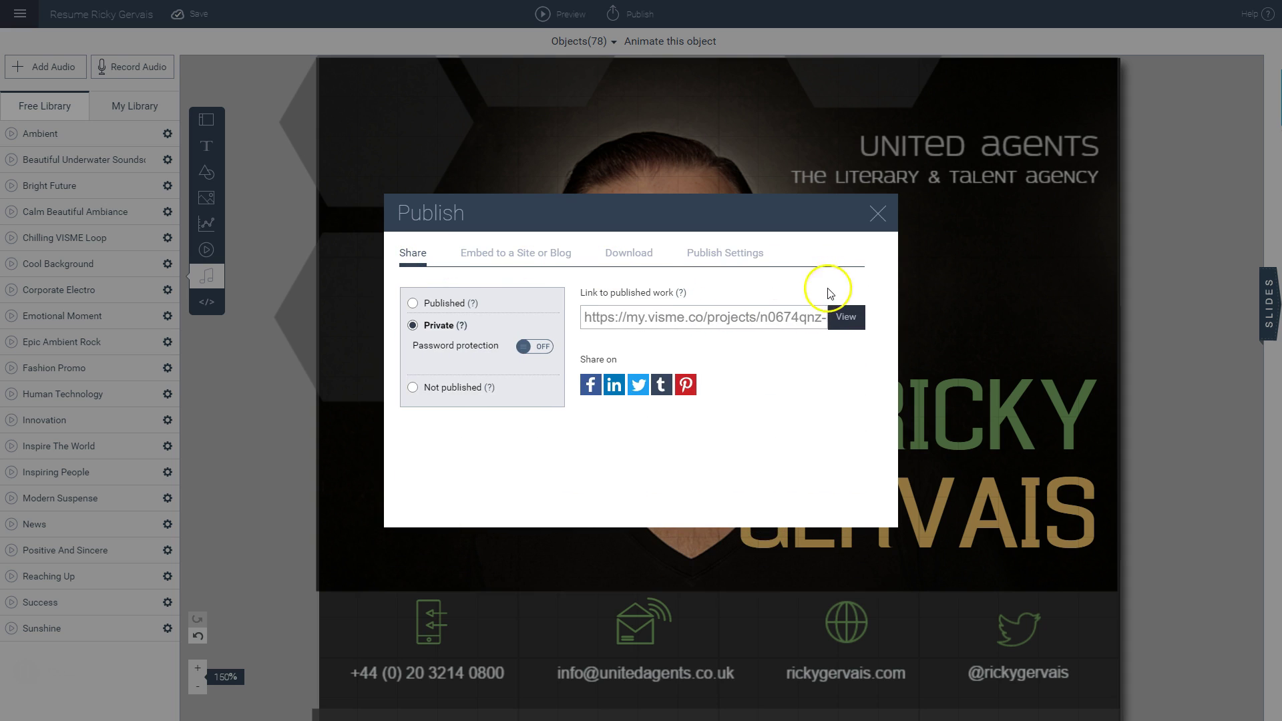
{"action": "left_click", "coordinate": [844, 319]}
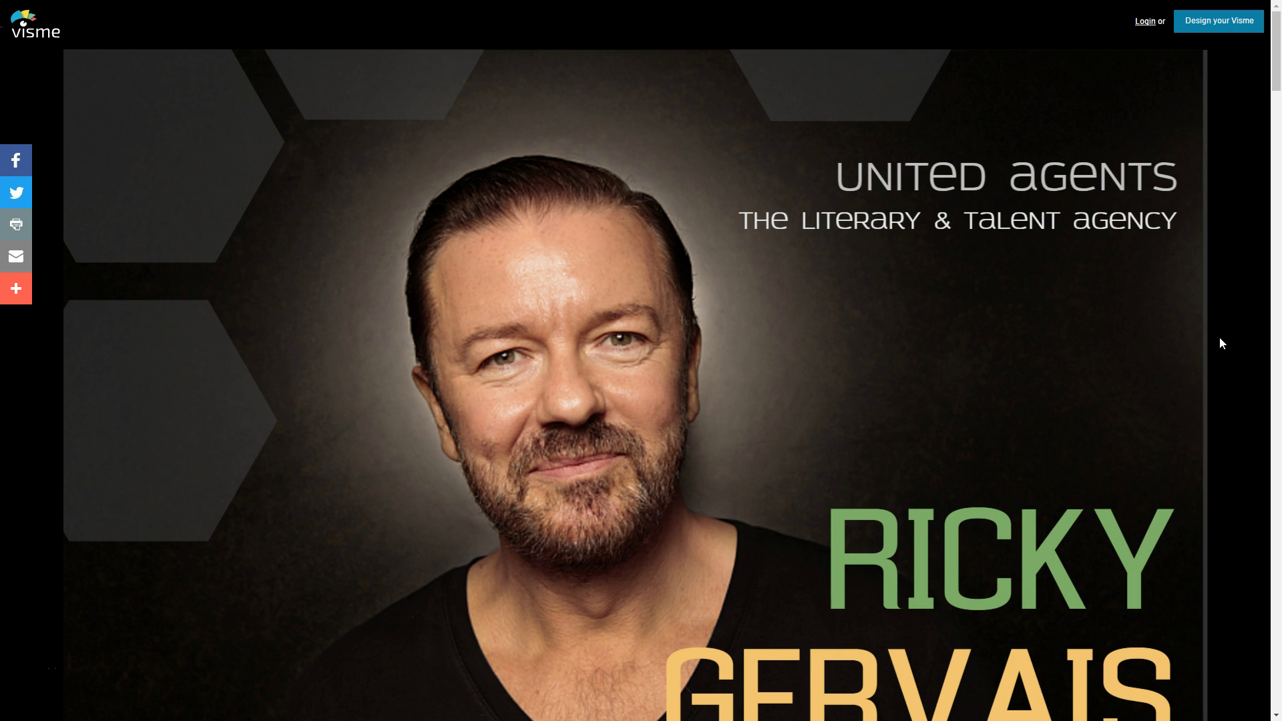
Test the globe icon's website link in the published resume's contact row and close the opened site
{"action": "scroll", "coordinate": [1212, 335], "scroll_direction": "down", "scroll_amount": 5}
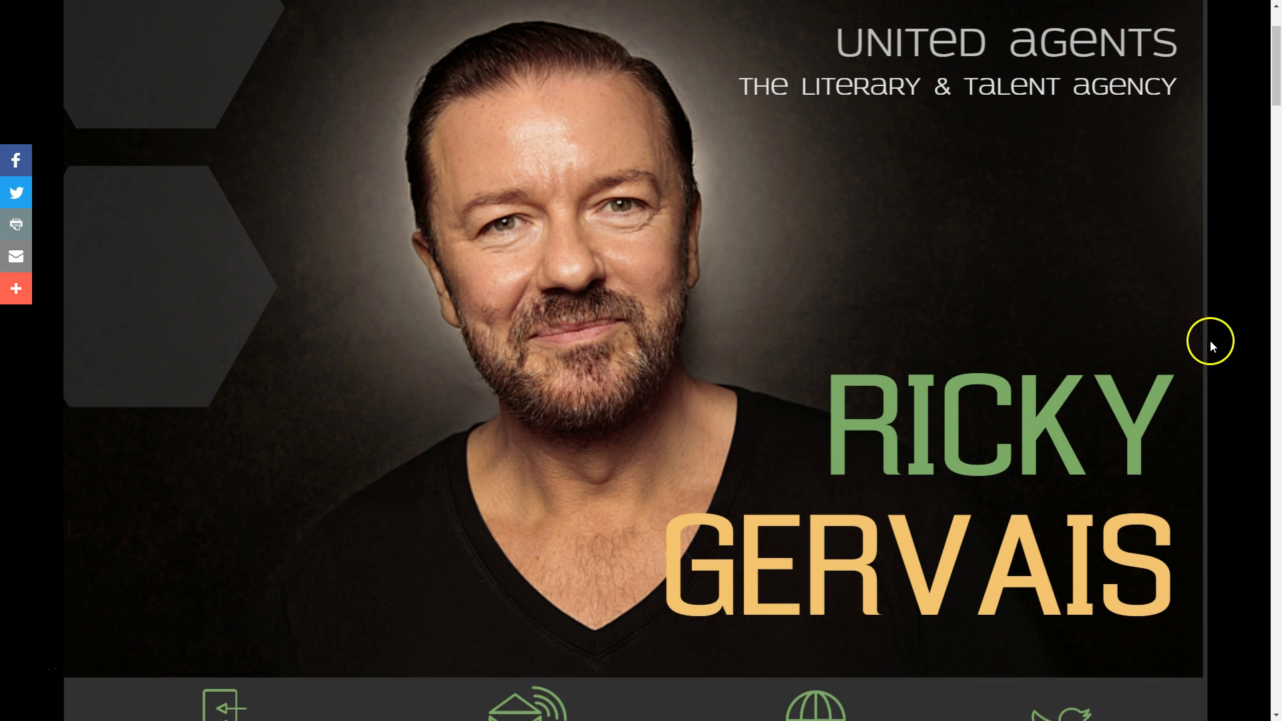
{"action": "scroll", "coordinate": [1209, 330], "scroll_direction": "down", "scroll_amount": 5}
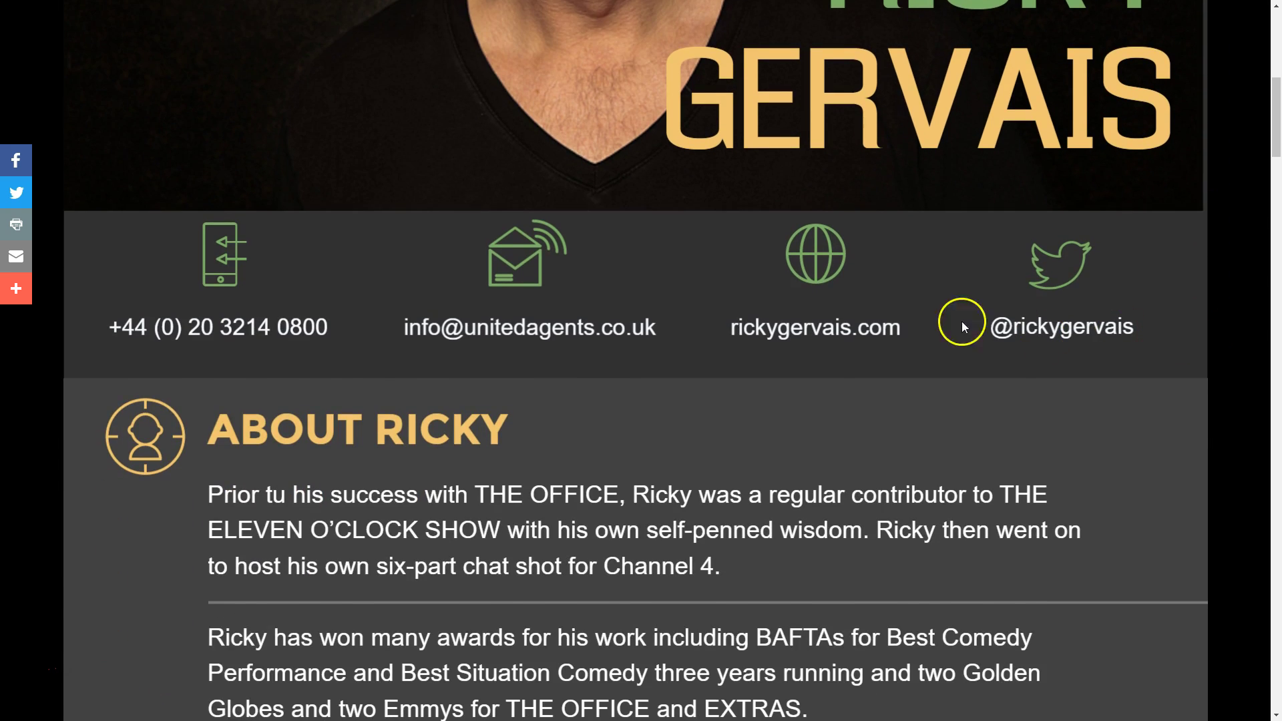
{"action": "left_click", "coordinate": [806, 265]}
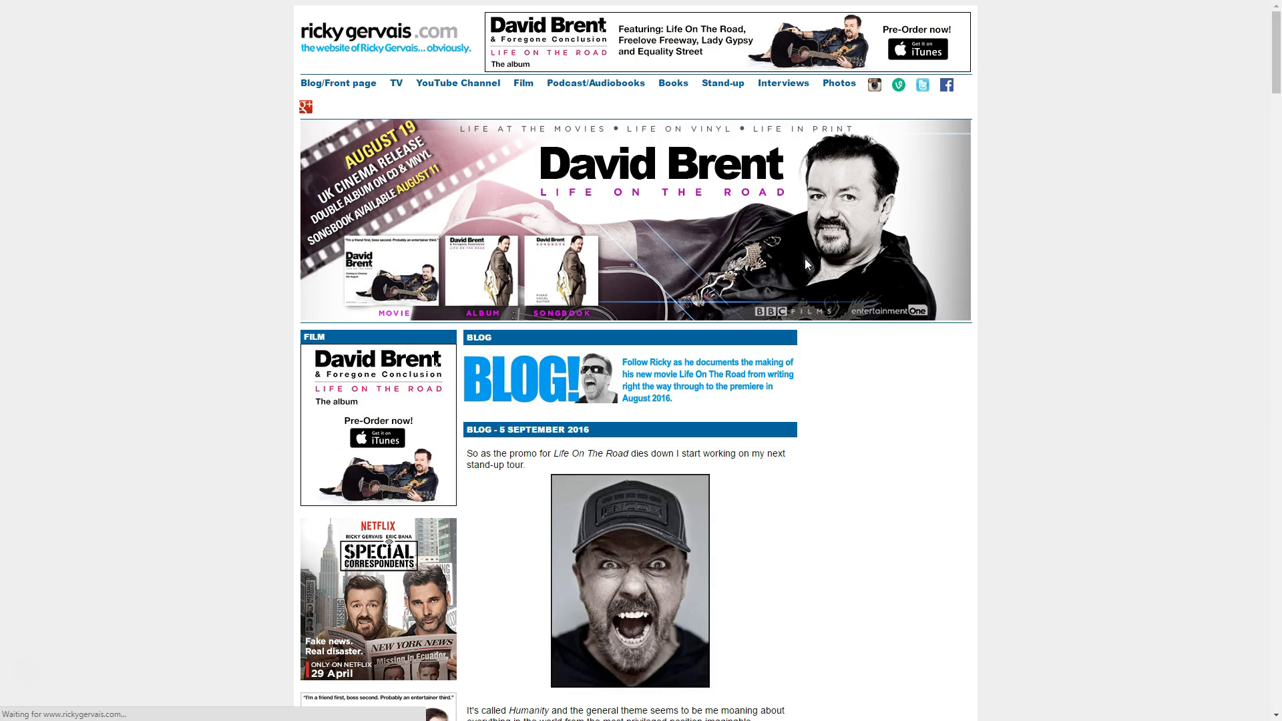
{"action": "key", "text": "ctrl+w"}
Check the interactive country labels for Canada, Brazil and Russia on the published Global Experience map
{"action": "scroll", "coordinate": [634, 182], "scroll_direction": "down", "scroll_amount": 5}
{"action": "scroll", "coordinate": [634, 182], "scroll_direction": "down", "scroll_amount": 7}
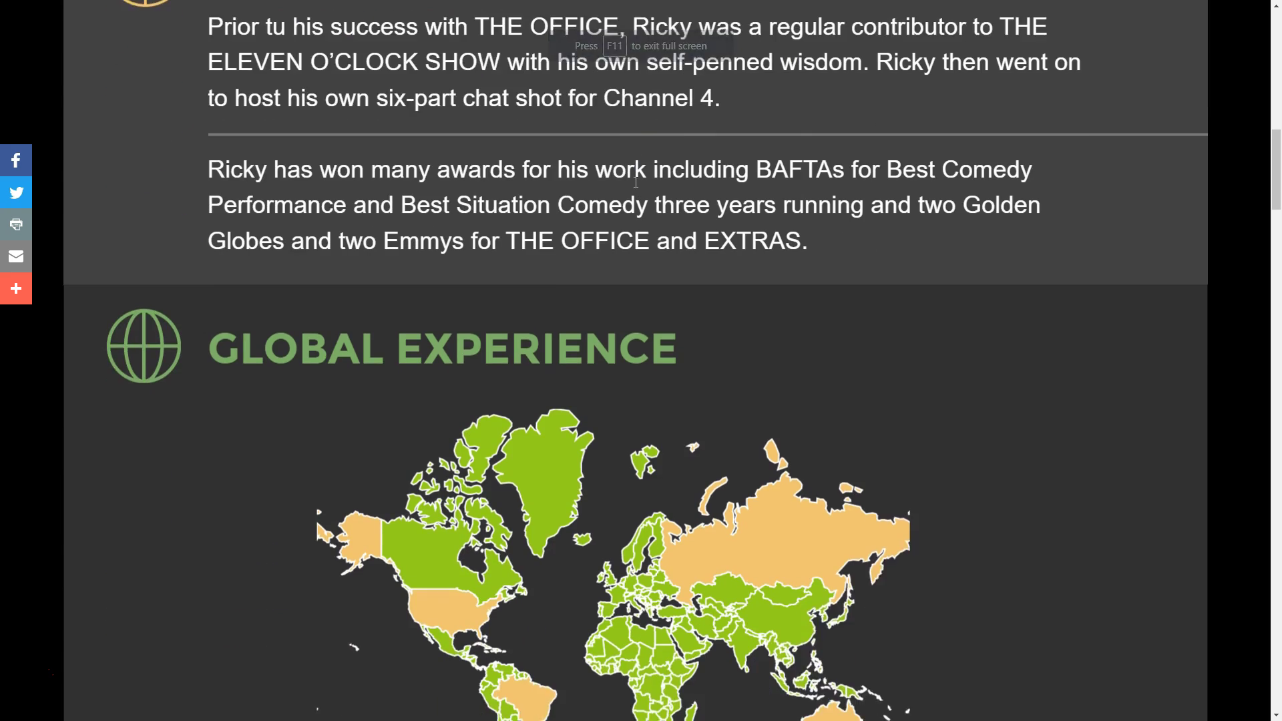
{"action": "mouse_move", "coordinate": [549, 162]}
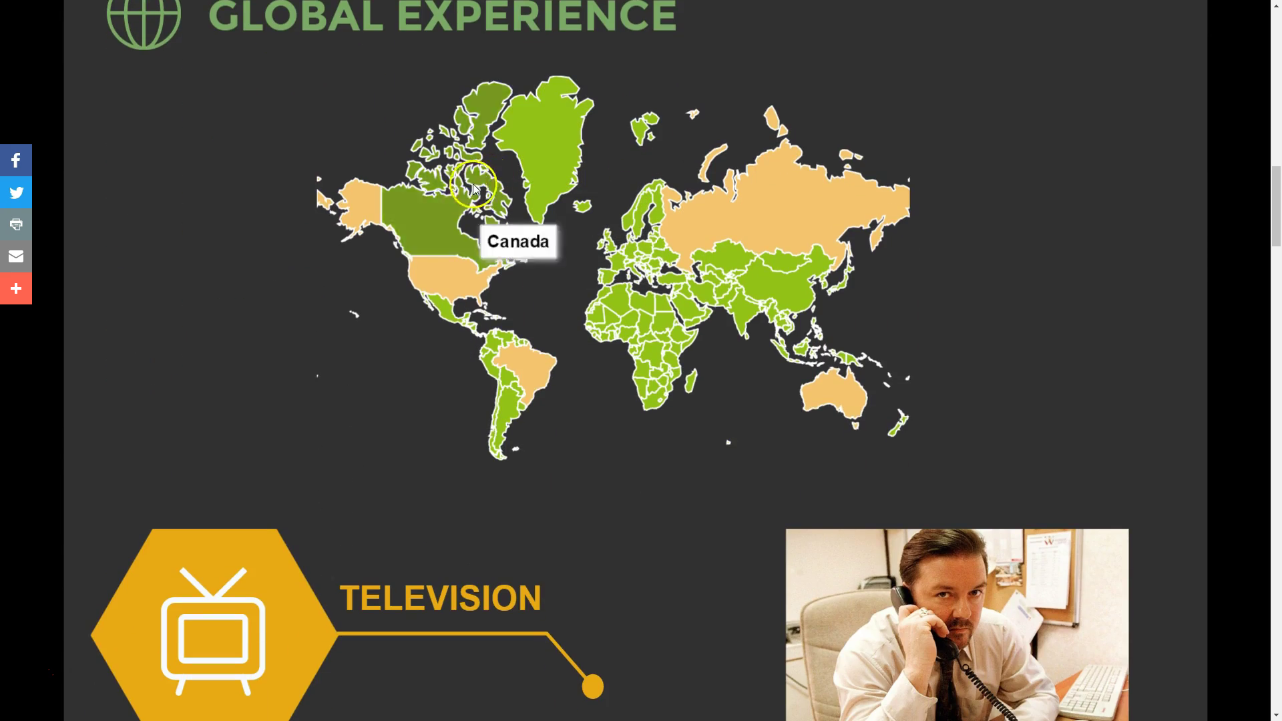
{"action": "mouse_move", "coordinate": [501, 352]}
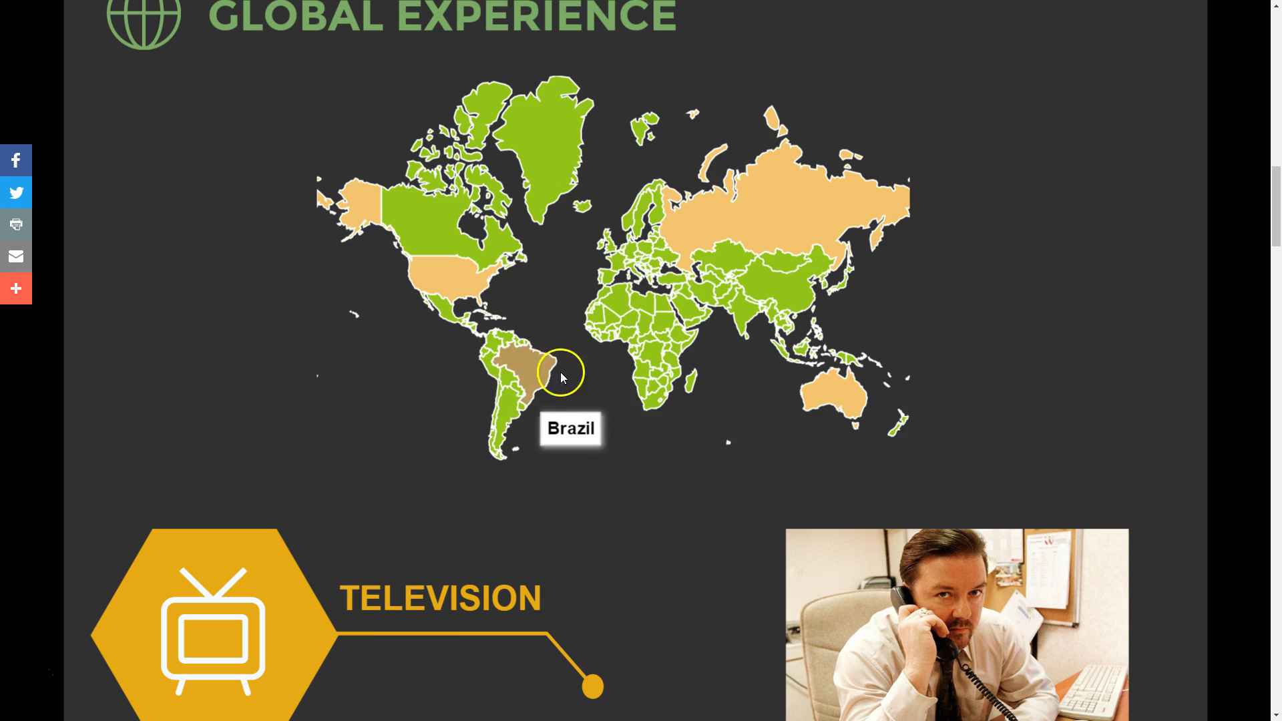
{"action": "mouse_move", "coordinate": [762, 229]}
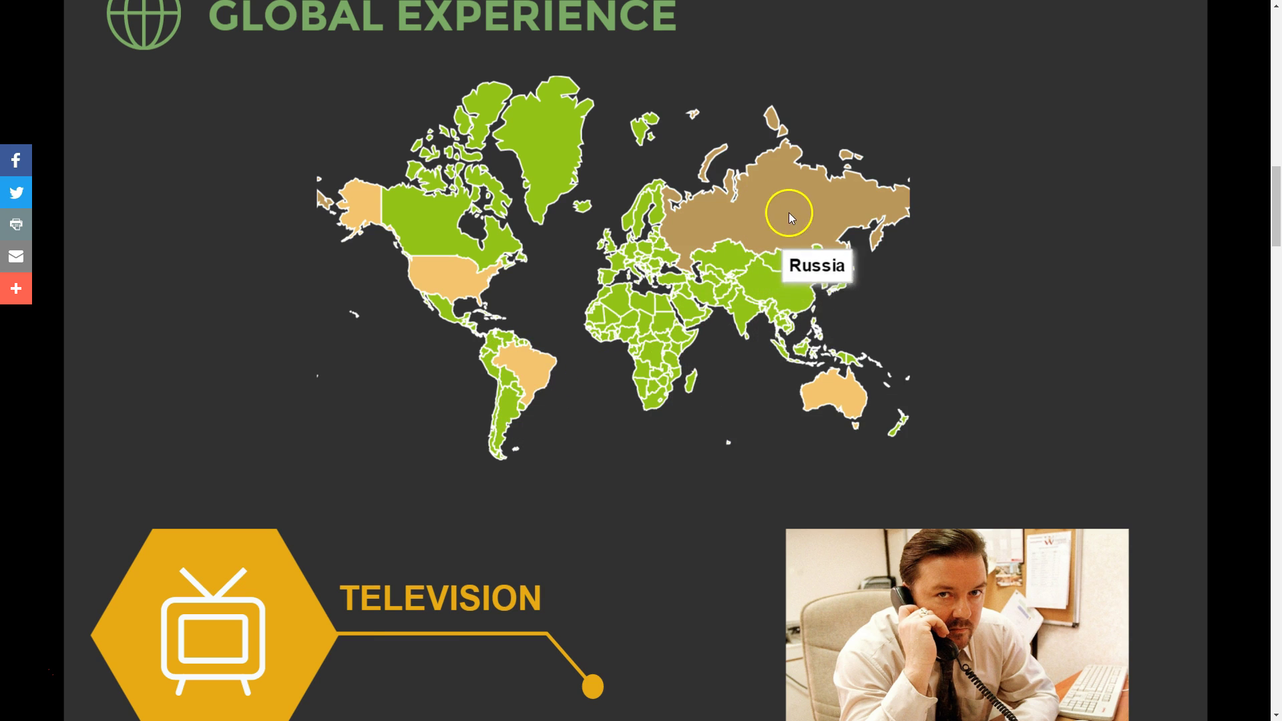
Look through the television, film and stage sections of the published resume and test the embedded stand-up video's playback
{"action": "scroll", "coordinate": [631, 346], "scroll_direction": "down", "scroll_amount": 2}
{"action": "scroll", "coordinate": [631, 346], "scroll_direction": "down", "scroll_amount": 20}
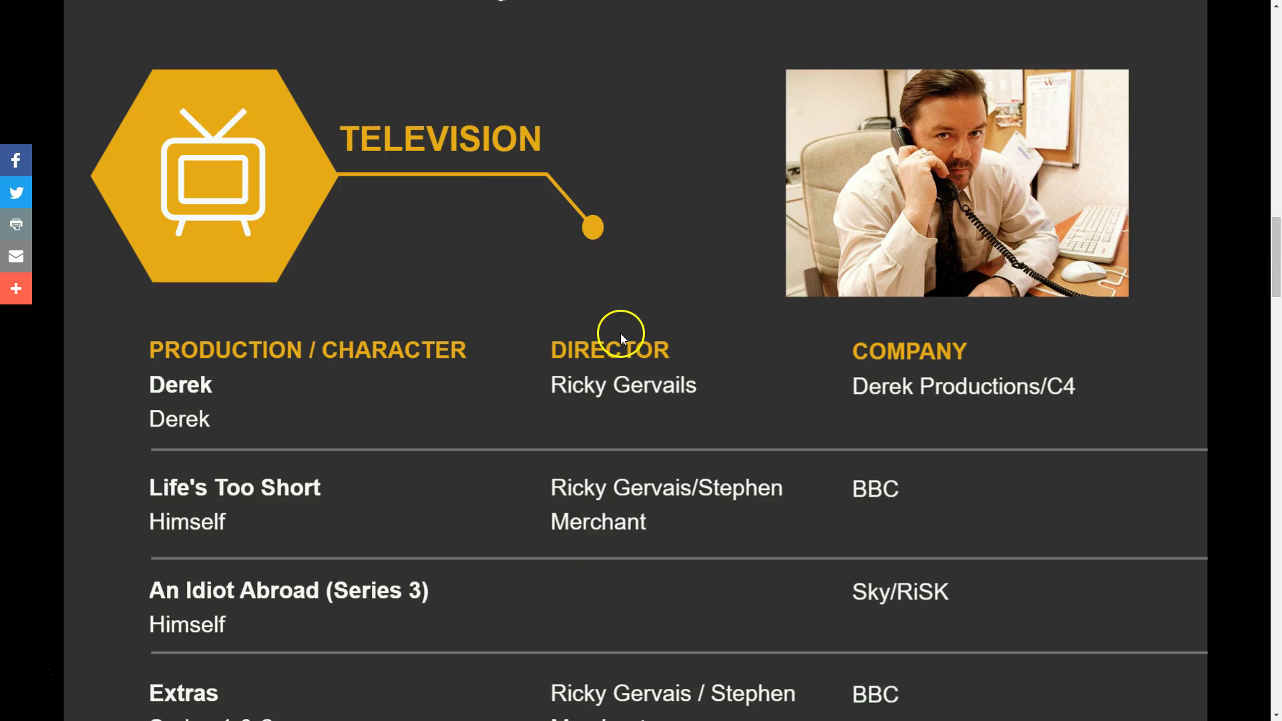
{"action": "scroll", "coordinate": [621, 332], "scroll_direction": "down", "scroll_amount": 15}
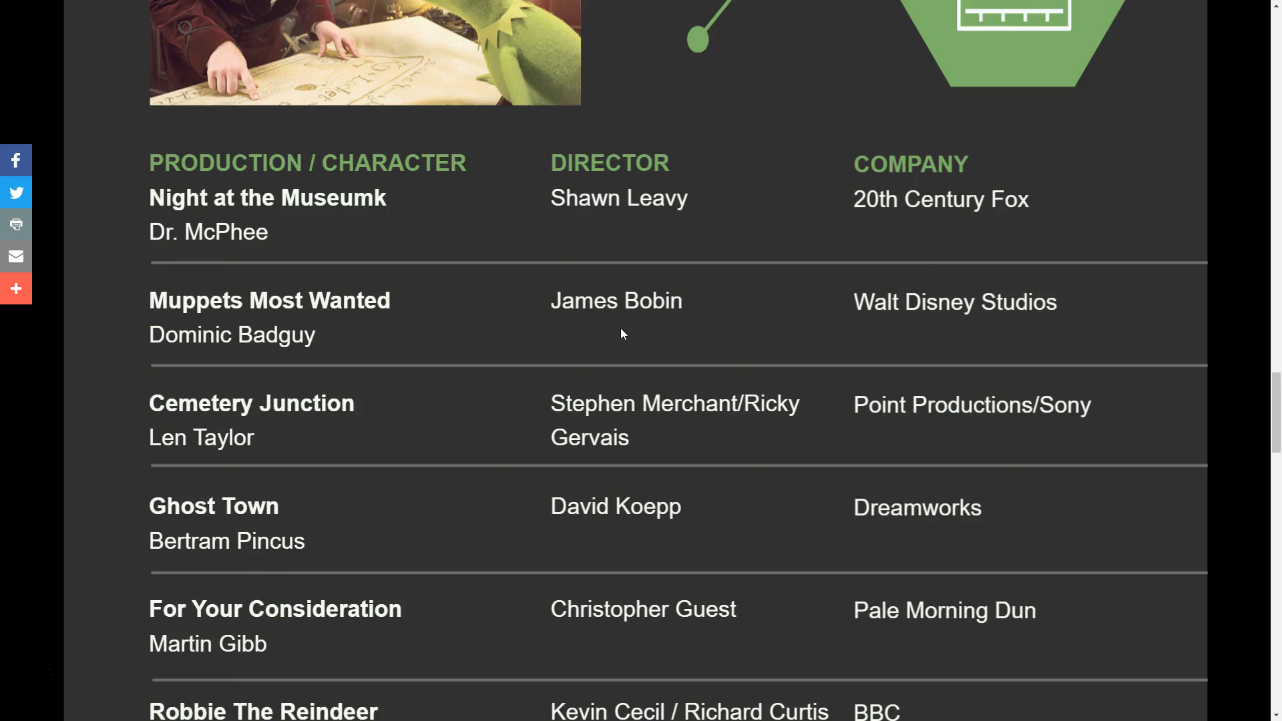
{"action": "scroll", "coordinate": [621, 332], "scroll_direction": "down", "scroll_amount": 3}
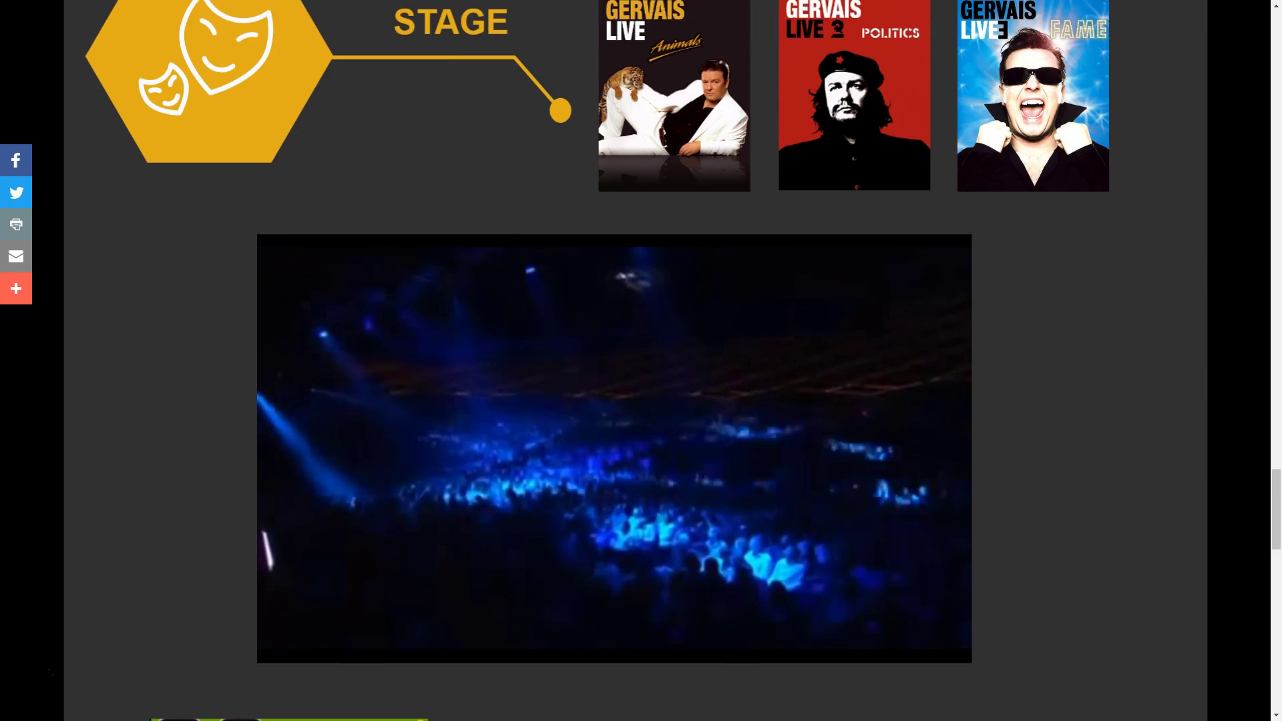
{"action": "left_click", "coordinate": [619, 326]}
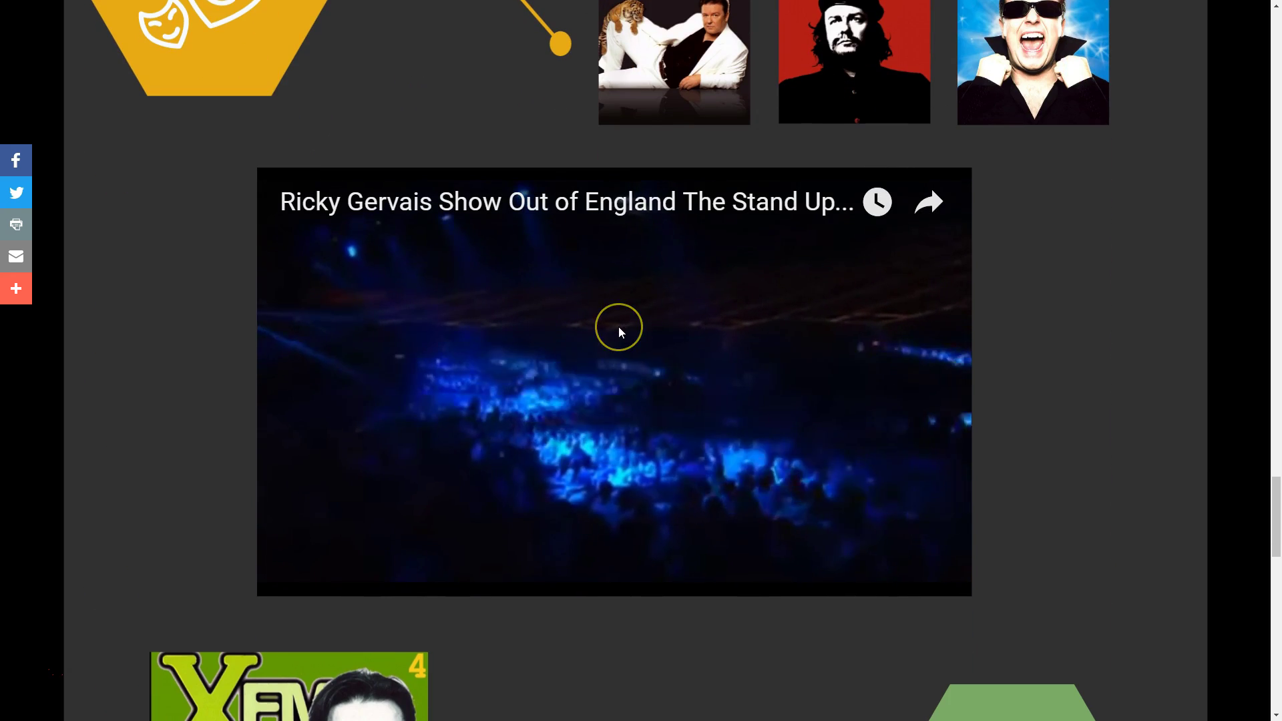